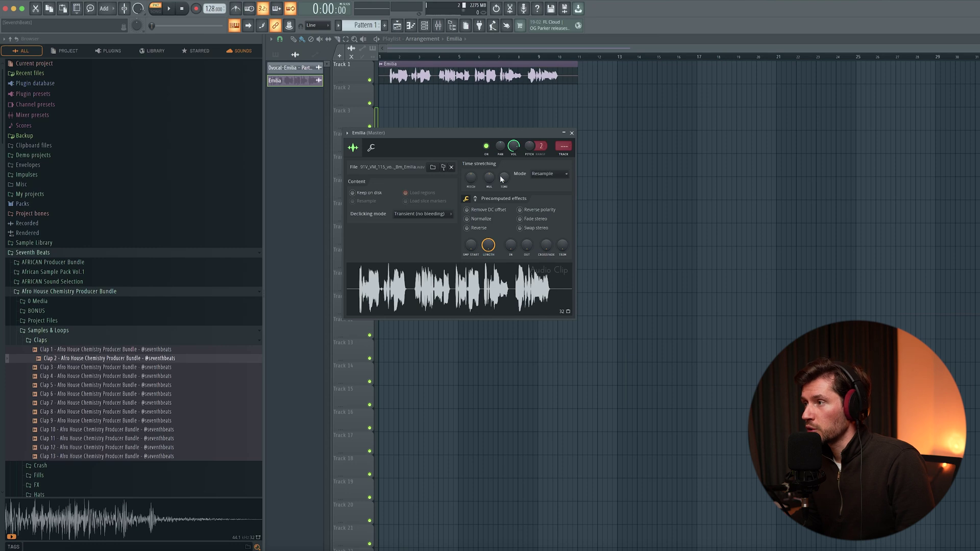
- Set the time-stretching mode of the Track 1 vocal clip to Stretch
drag(456, 135, 506, 166)
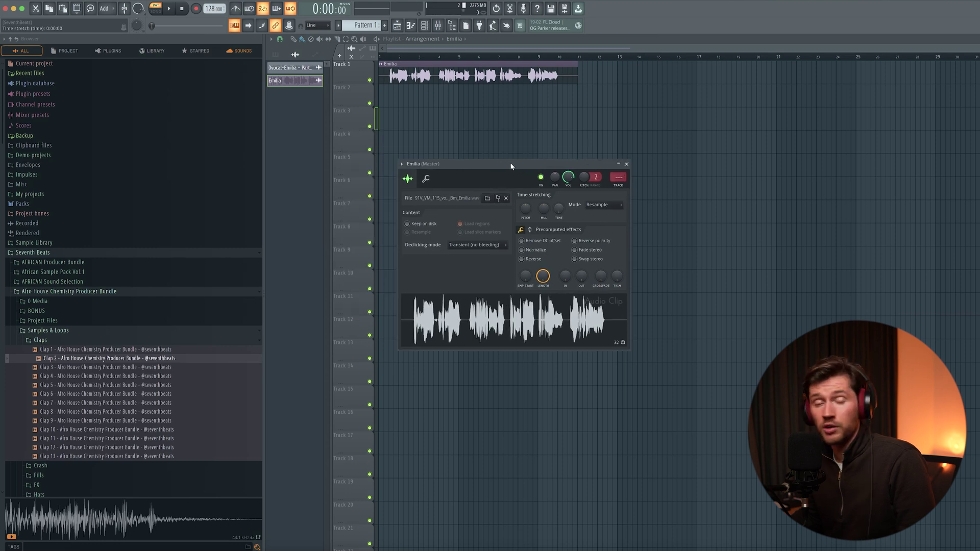
click(596, 207)
click(599, 228)
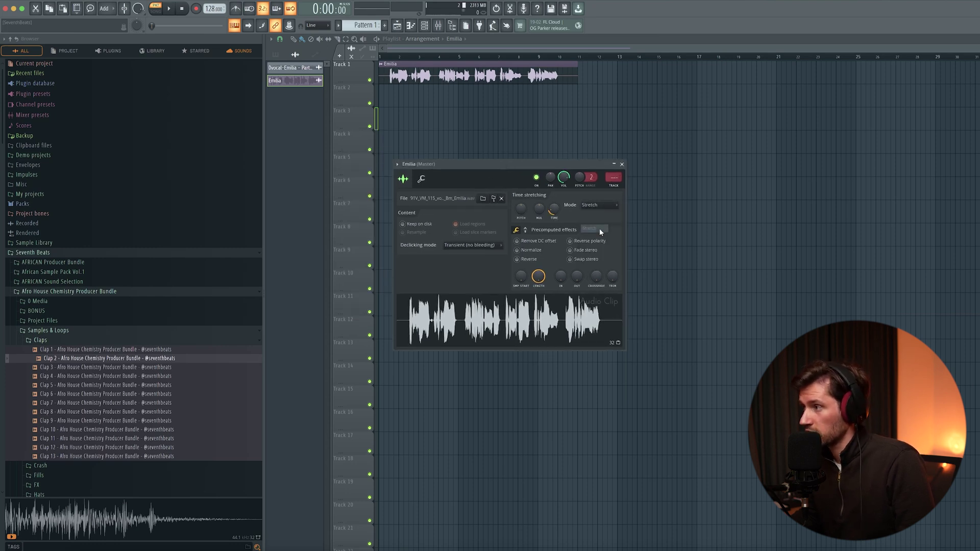
- Set the vocal clip's source tempo to 115 BPM so it matches the project tempo, and play it back
right_click(554, 216)
click(640, 299)
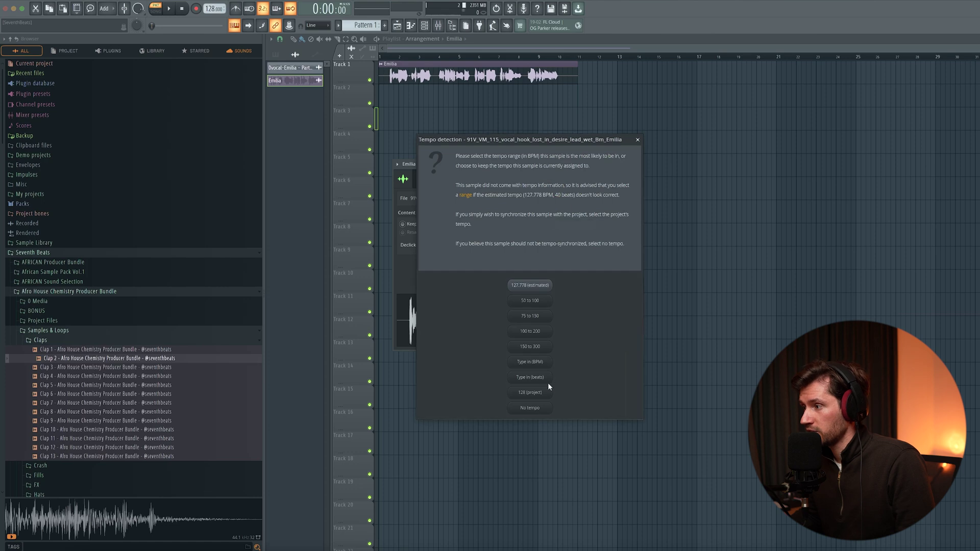
click(539, 366)
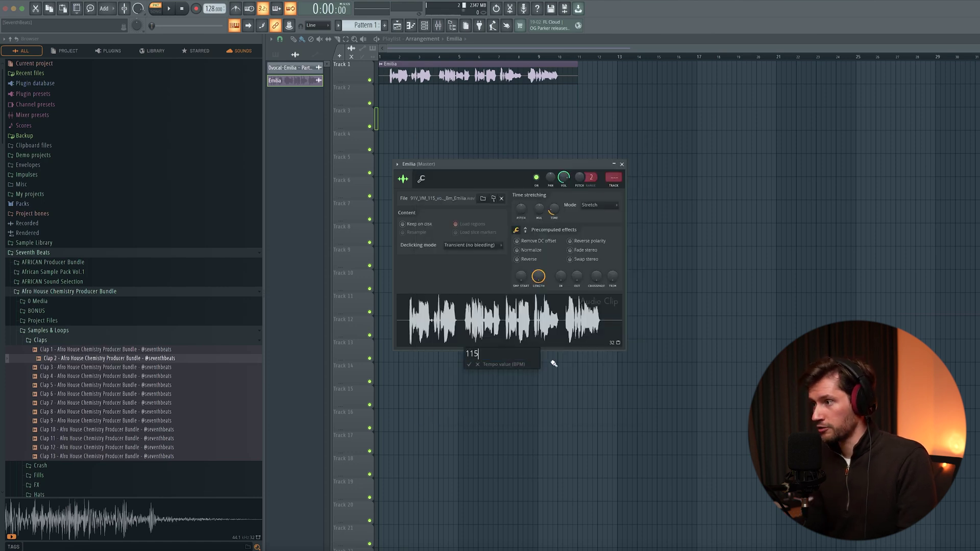
key(Return)
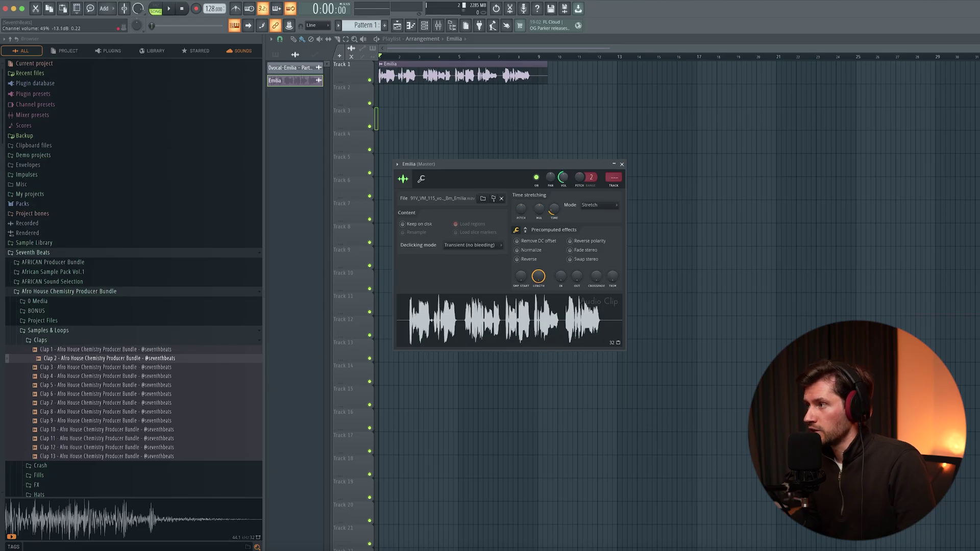
click(622, 165)
key(space)
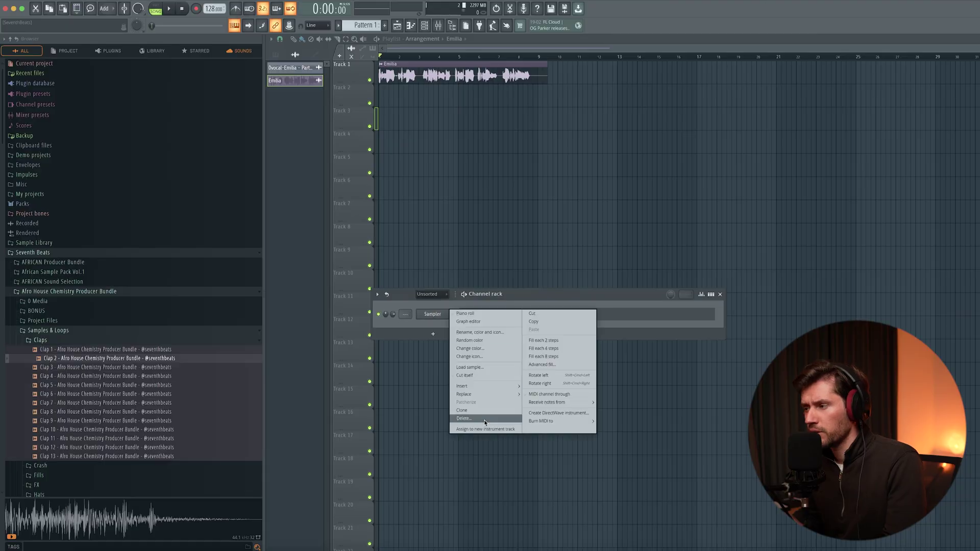
- Replace the Sampler channel with the KORG MS-20 V synthesizer
mouse_move(474, 395)
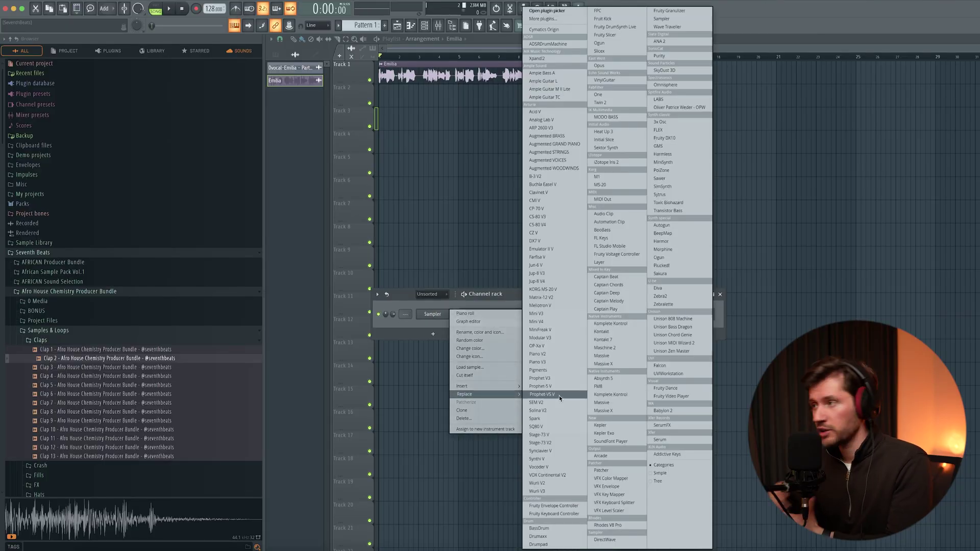
click(553, 289)
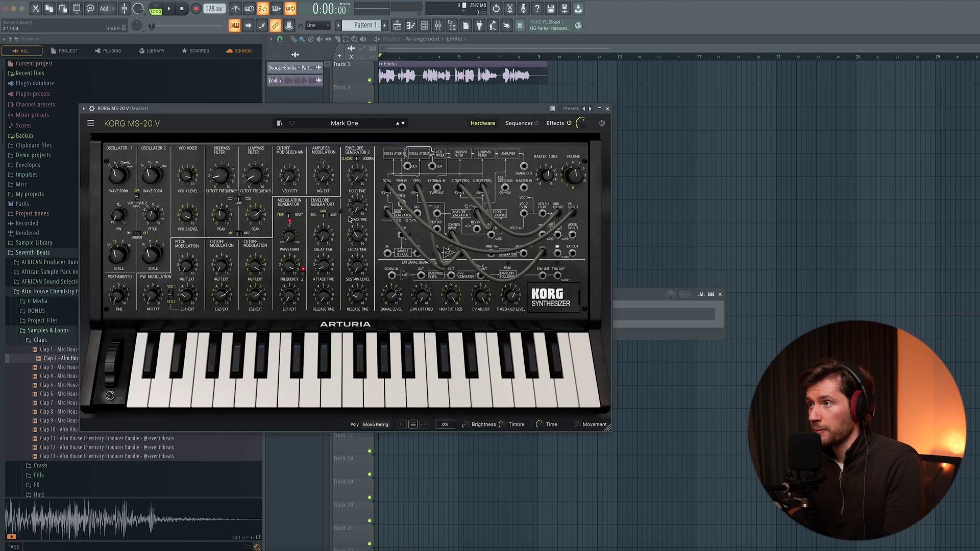
drag(296, 113, 472, 146)
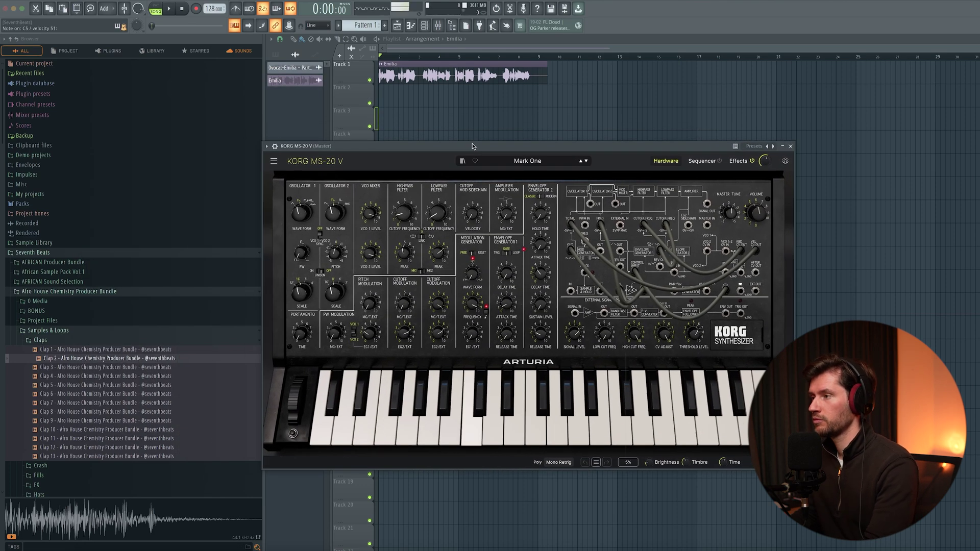
- Audition the Bass presets Acid Seven and Doom Drive, and load Dark Roller in the KORG MS-20 V
click(516, 162)
mouse_move(474, 196)
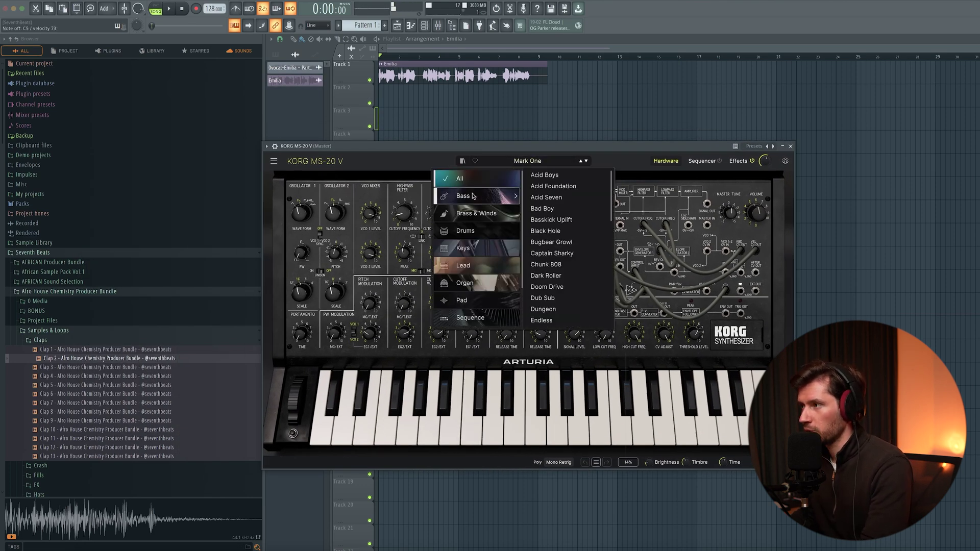
click(561, 200)
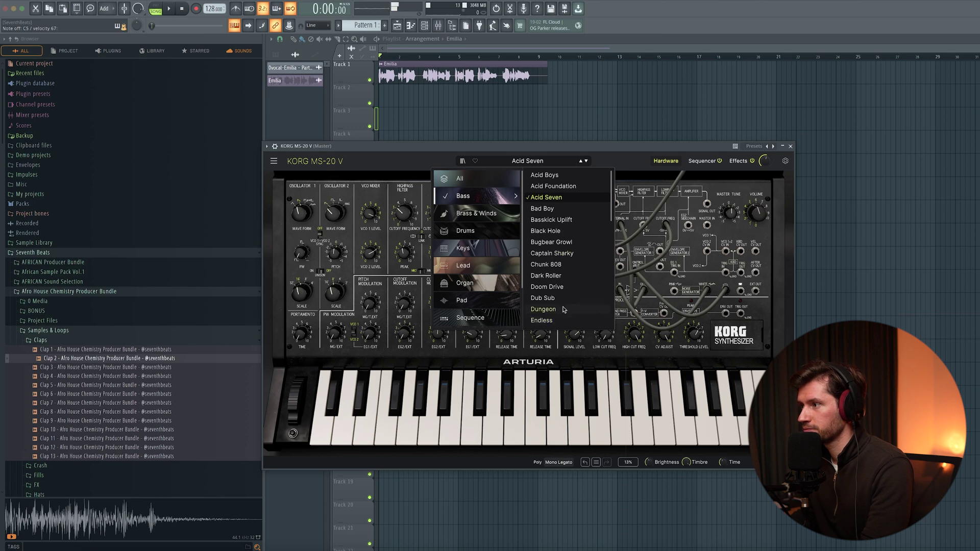
click(556, 286)
click(556, 276)
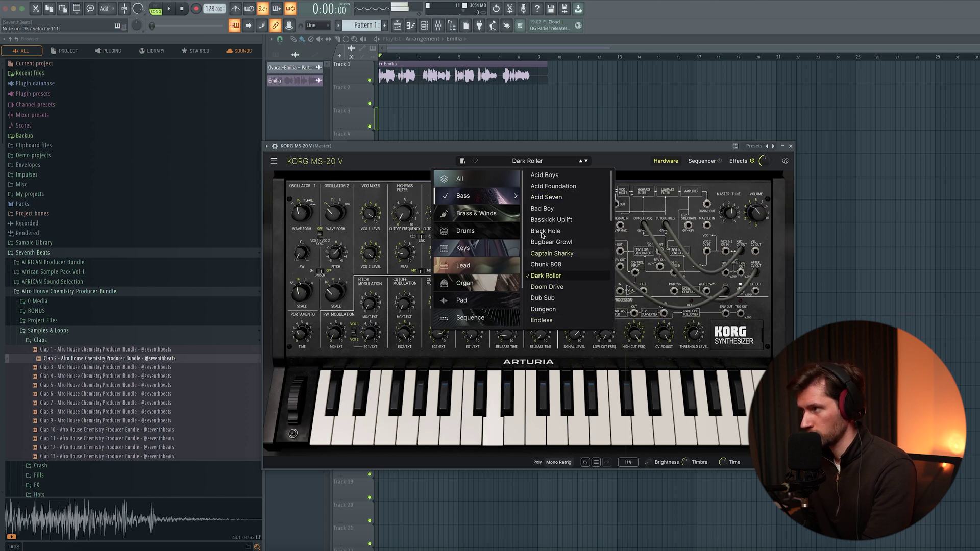
click(791, 147)
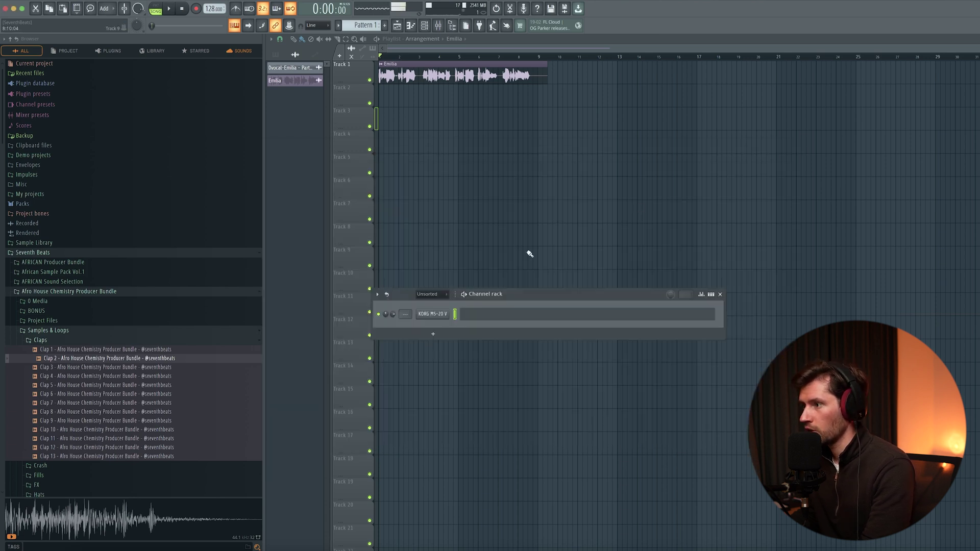
- Draw consecutive one-bar A3 and G3 notes in the piano roll of the KORG MS-20 V channel
click(480, 317)
scroll(327, 286, up, 2)
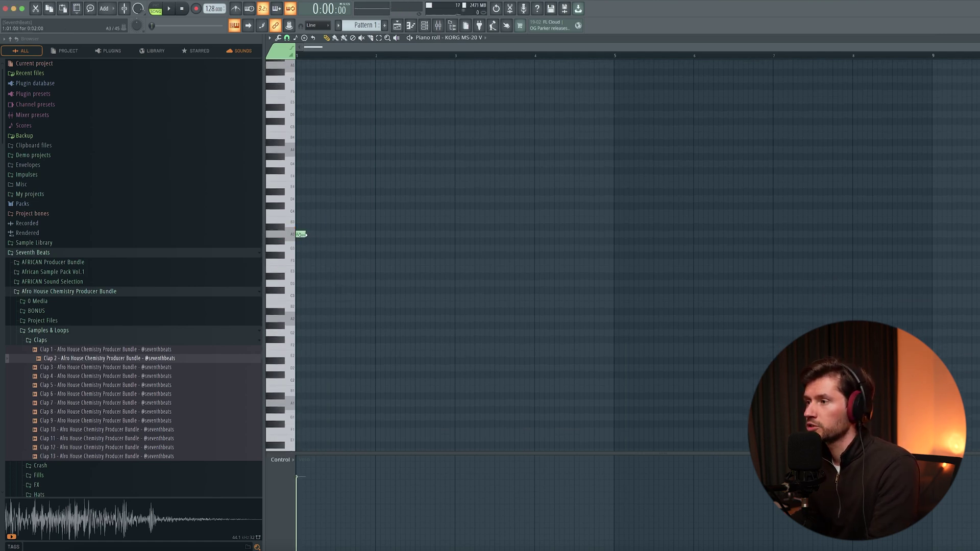
drag(426, 235, 581, 238)
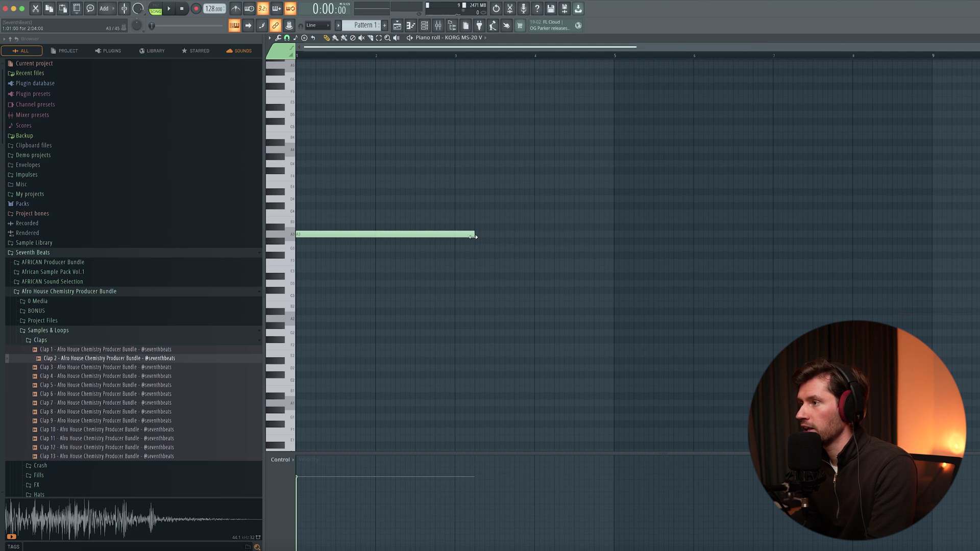
- Place Pattern 1 on Track 3 of the playlist, starting at bar 1
click(398, 26)
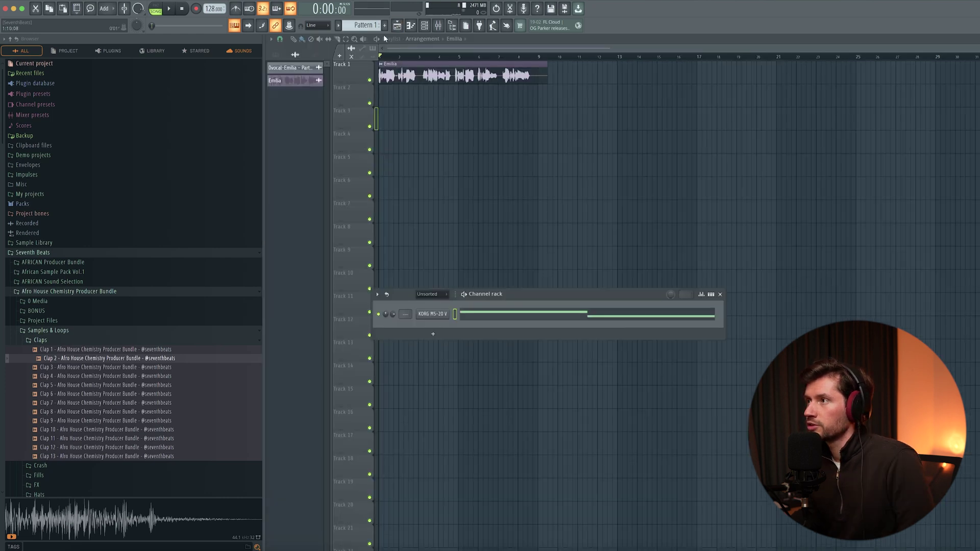
click(369, 26)
click(384, 122)
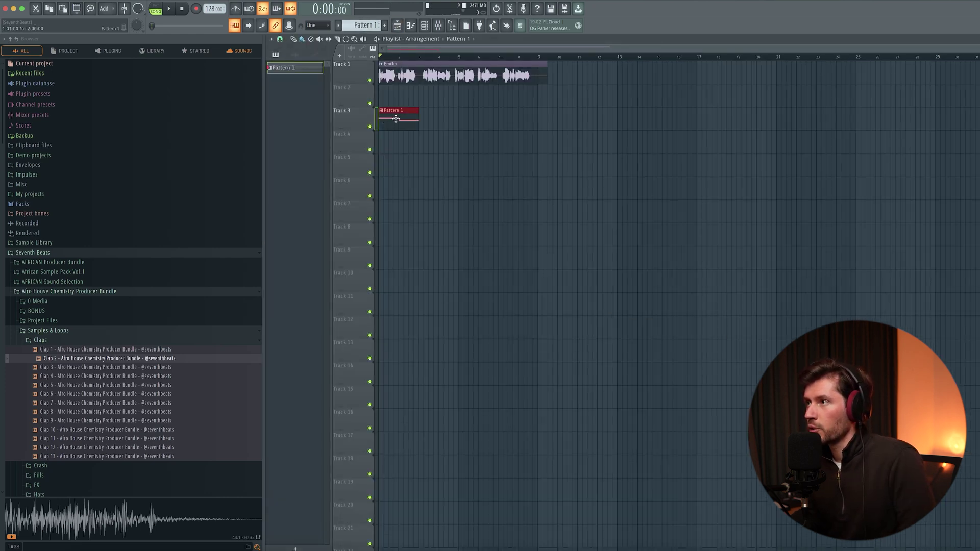
- Rework the bassline into consecutive two-bar notes A3, F3 and D3, removing the G3 note
double_click(396, 118)
key(space)
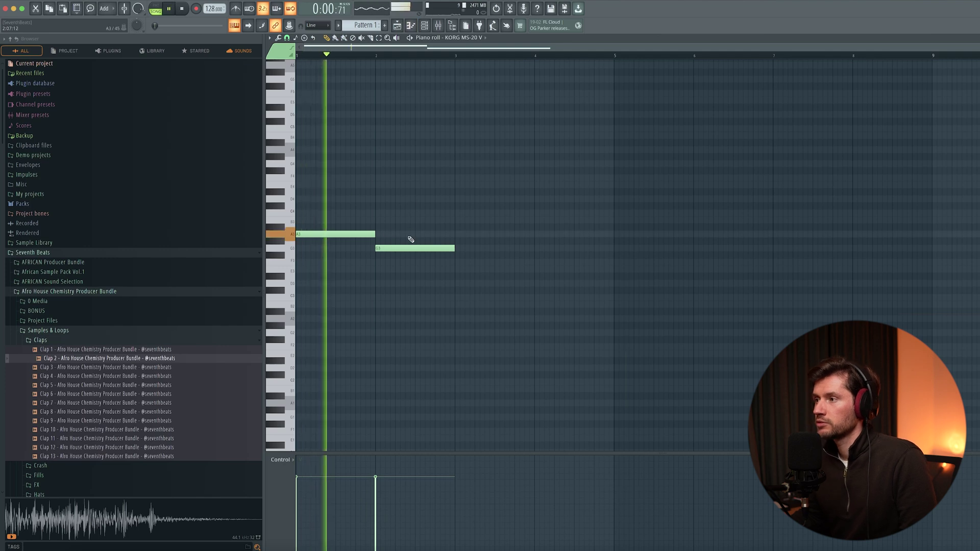
right_click(388, 248)
drag(375, 235, 454, 235)
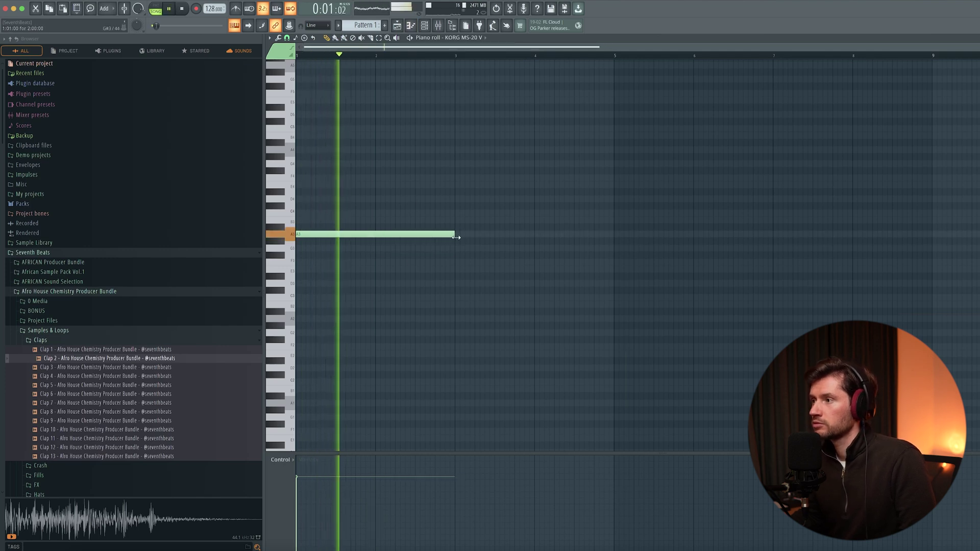
click(483, 249)
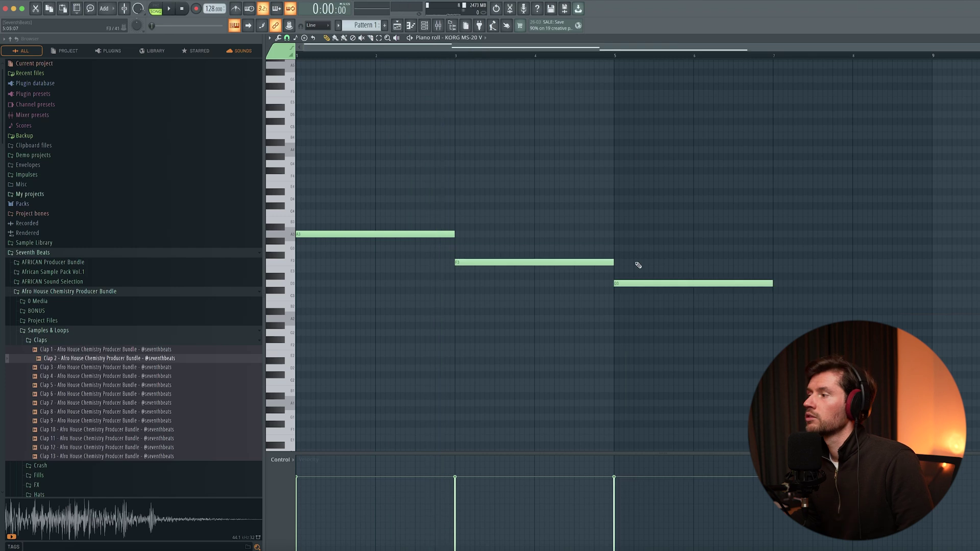
- Add a fourth two-bar note at bar 7 while listening, trying B2 before settling on C3
key(space)
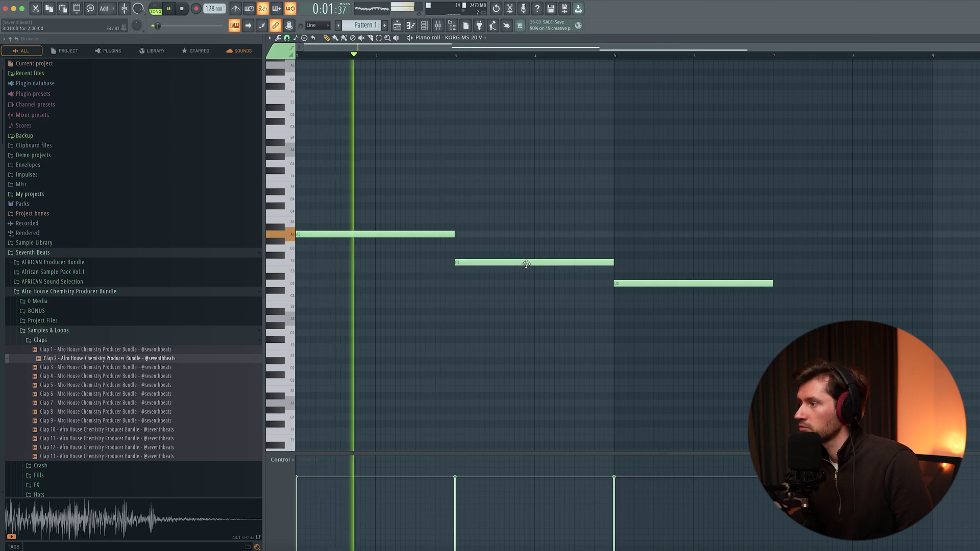
click(799, 299)
drag(800, 299, 800, 305)
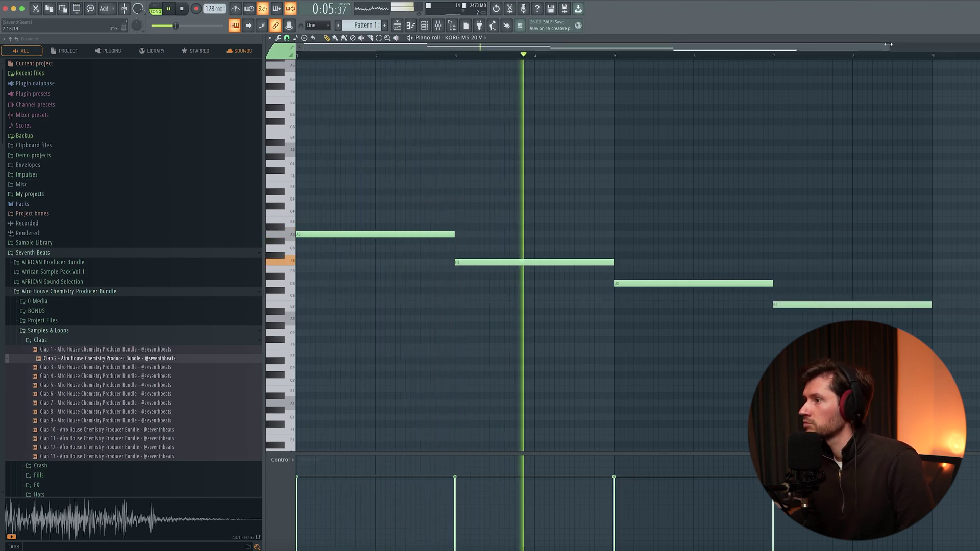
drag(888, 46, 978, 47)
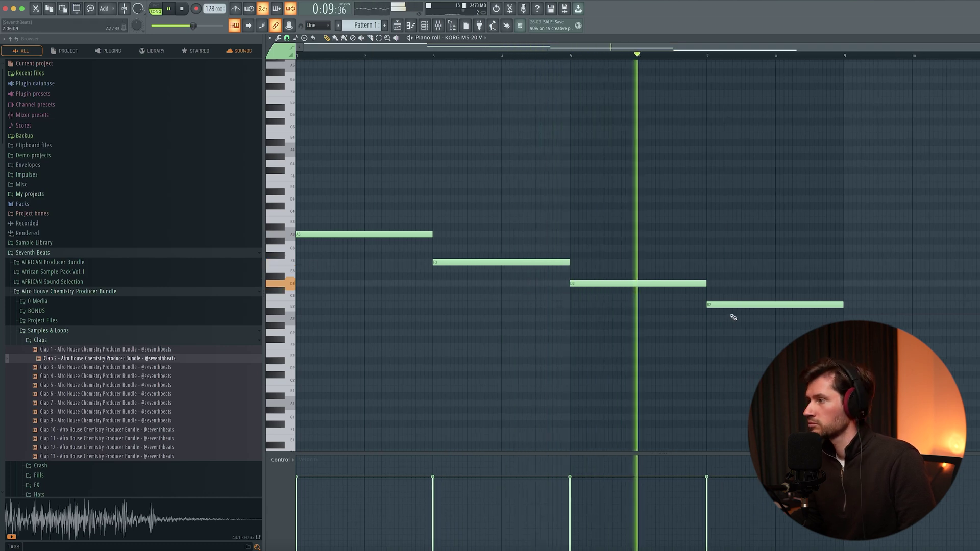
drag(730, 305, 730, 296)
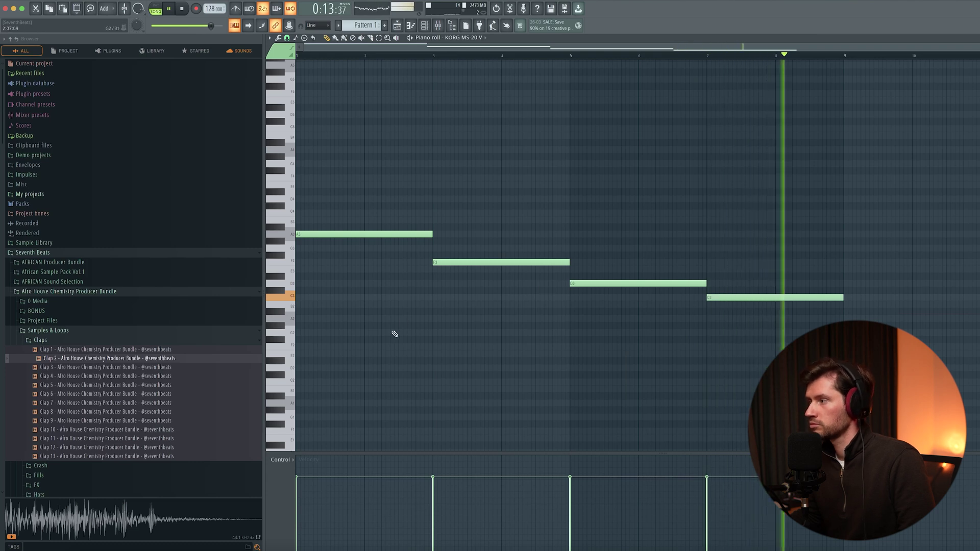
key(space)
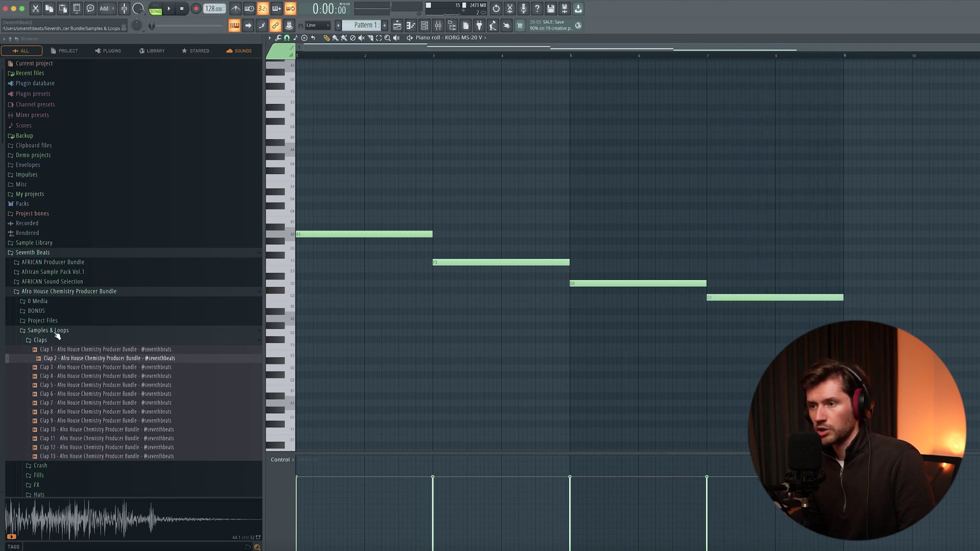
- Place Shaker Loop 2 from the DREAMS Melodic House Producer Bundle on Track 7 from bar 1, and play the arrangement
click(60, 337)
click(61, 331)
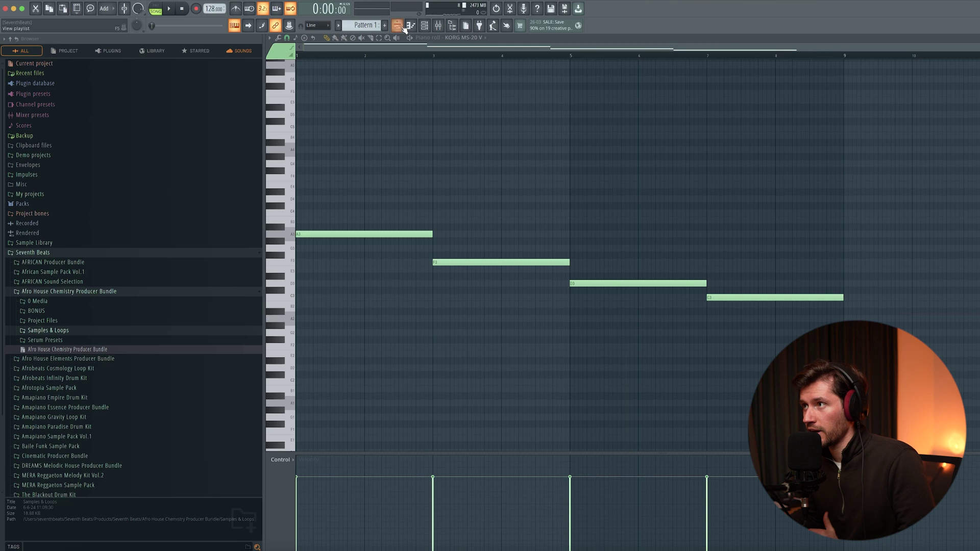
click(57, 292)
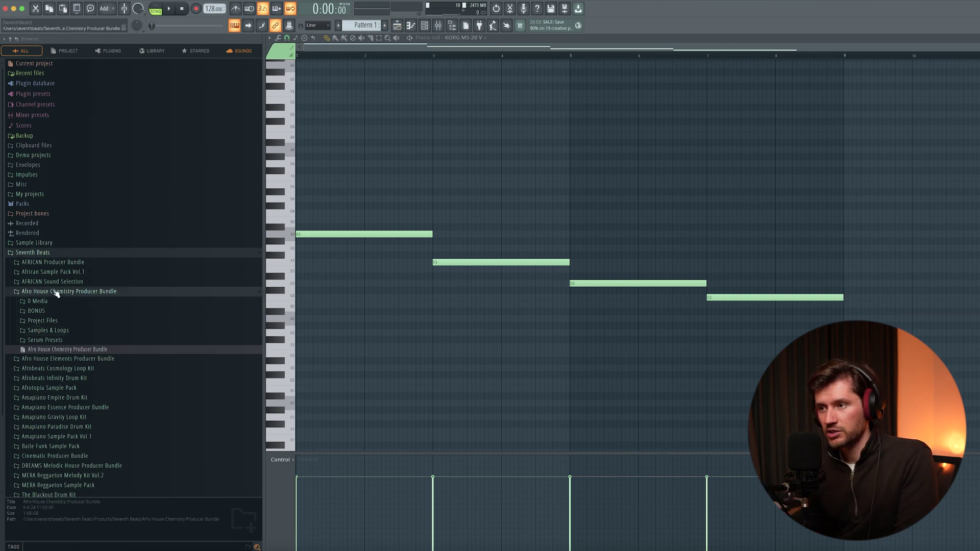
click(114, 408)
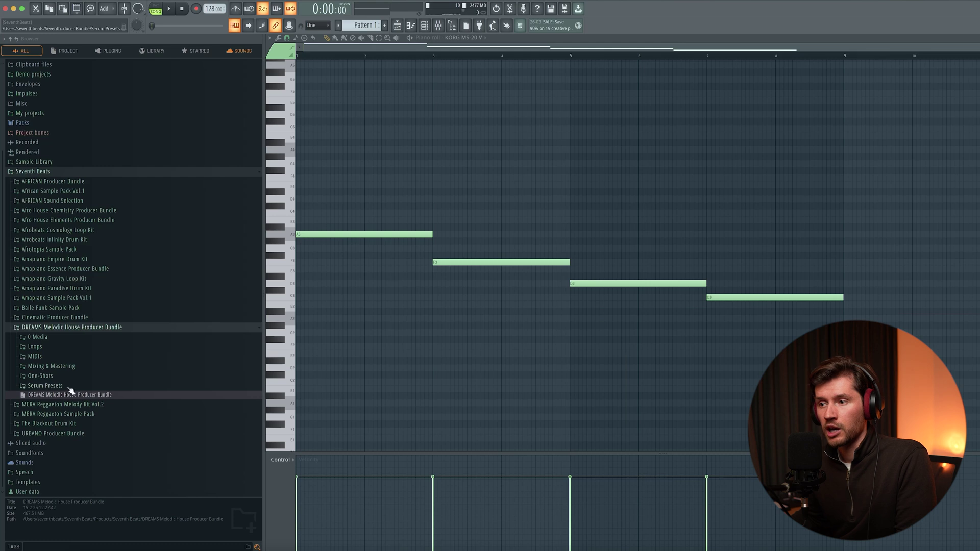
click(28, 350)
click(96, 358)
drag(77, 360, 361, 209)
key(space)
- Place Drum Loop 21 from the bundle's Drum Loops on Track 9 from bar 1, and check its channel settings during playback
click(82, 310)
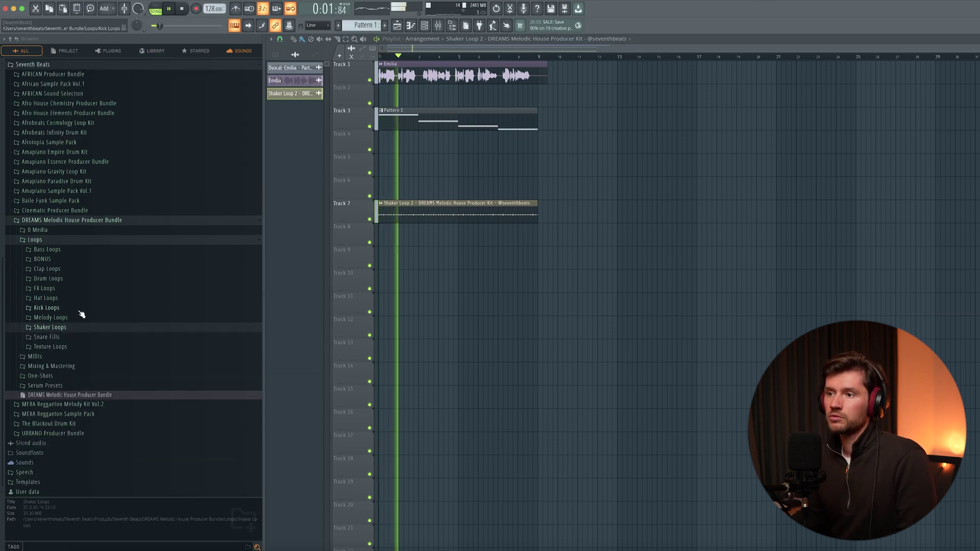
click(49, 279)
key(space)
drag(102, 341, 525, 253)
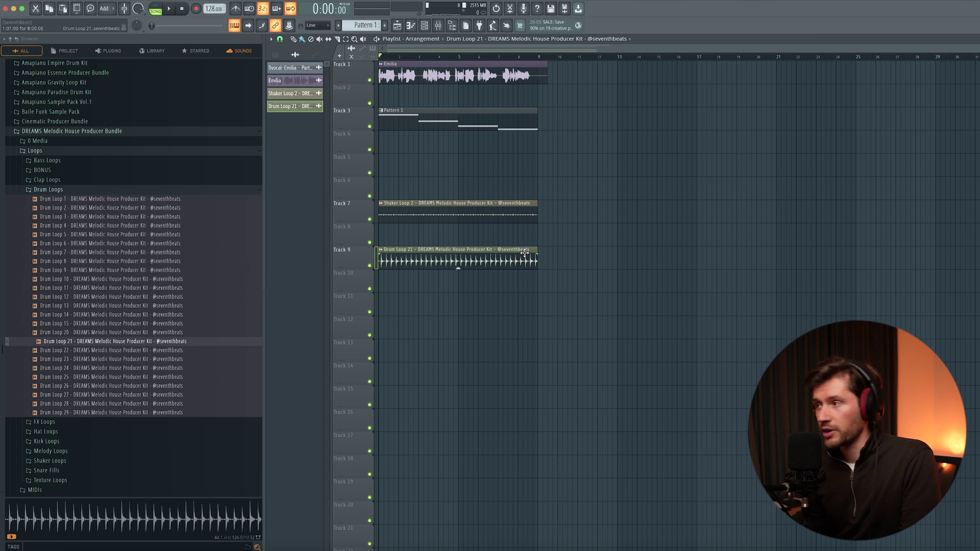
key(space)
double_click(474, 262)
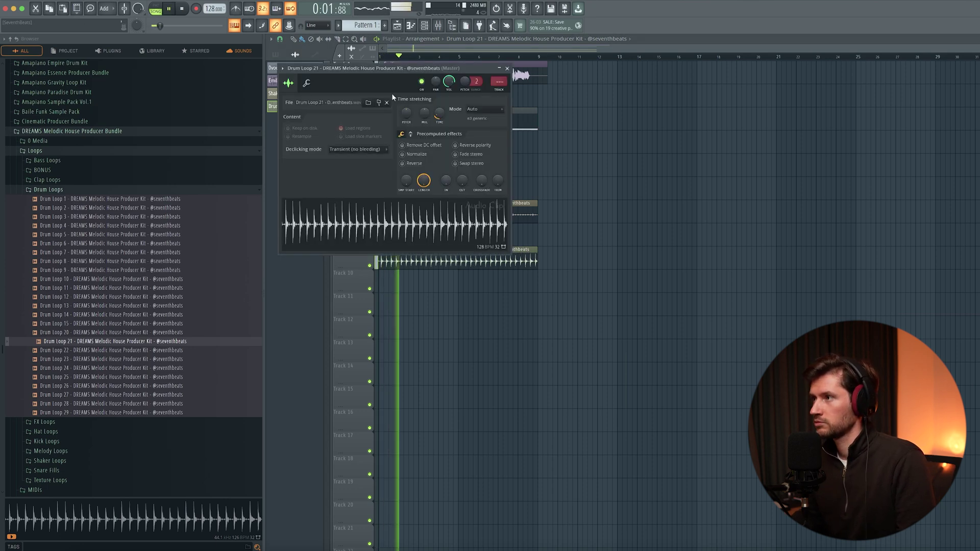
click(507, 68)
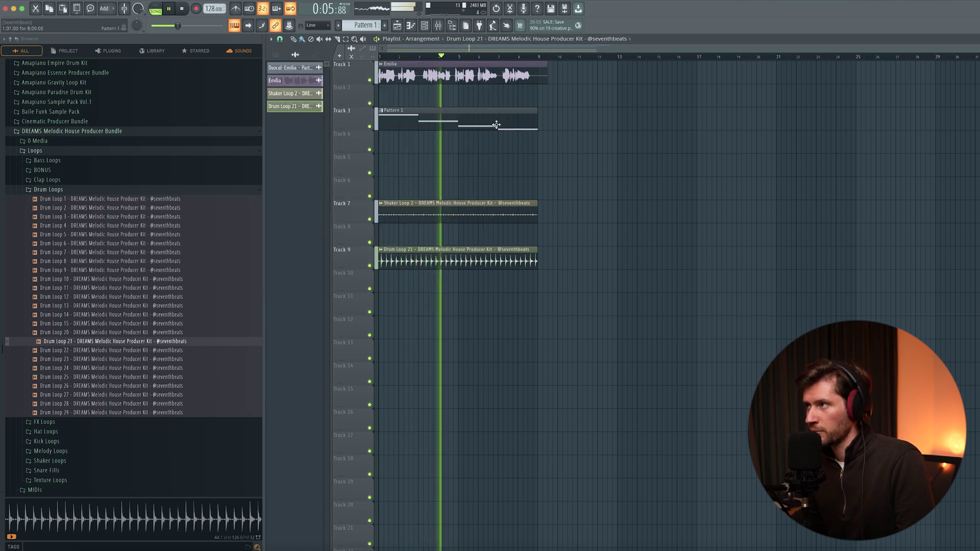
- Place Hat Loop 12 from the bundle's Hat Loops on Track 11, starting at bar 1
click(55, 189)
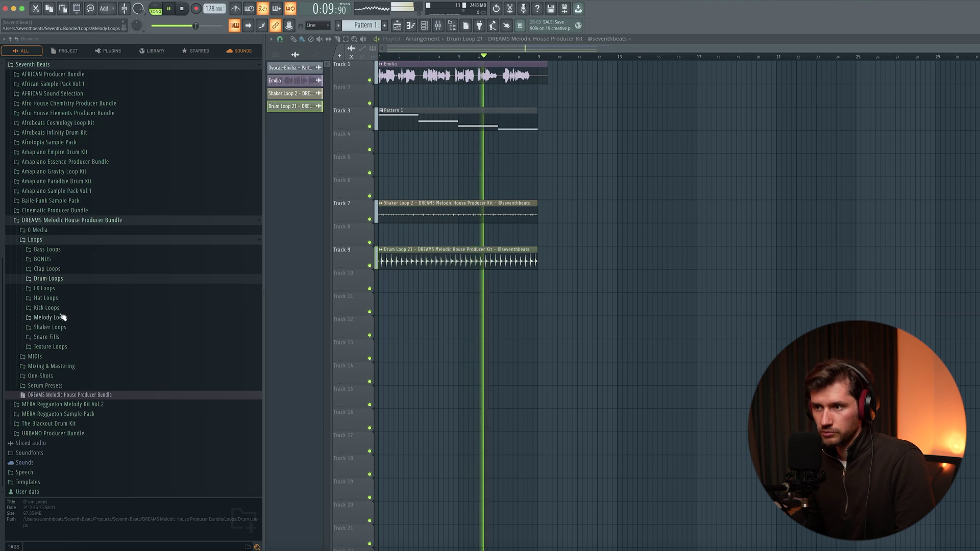
click(46, 298)
key(space)
drag(110, 405, 431, 311)
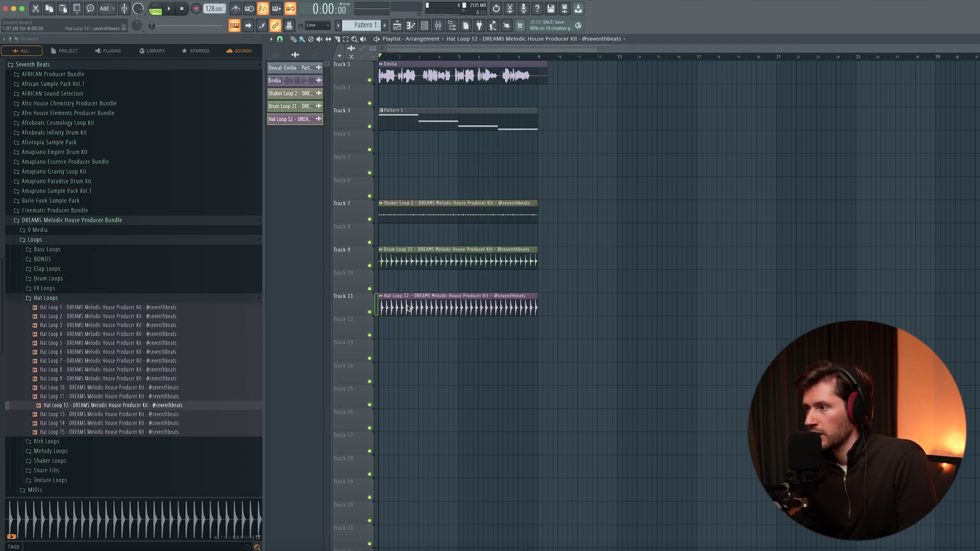
- Check Hat Loop 12's channel settings
double_click(429, 305)
drag(428, 91, 530, 220)
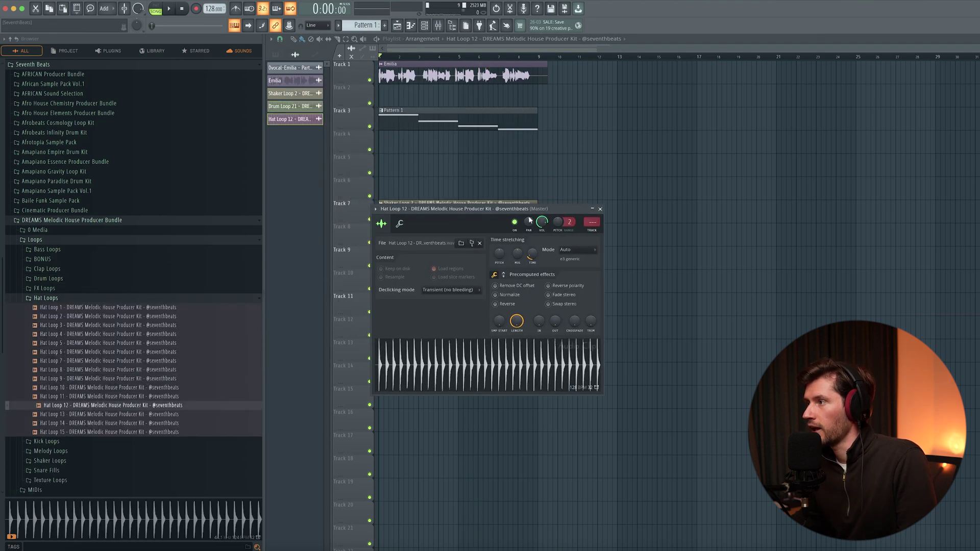
click(600, 208)
- Audition claps from the DREAMS bundle's One-Shots and add Clap 3 to the channel rack's Unsorted group
click(54, 299)
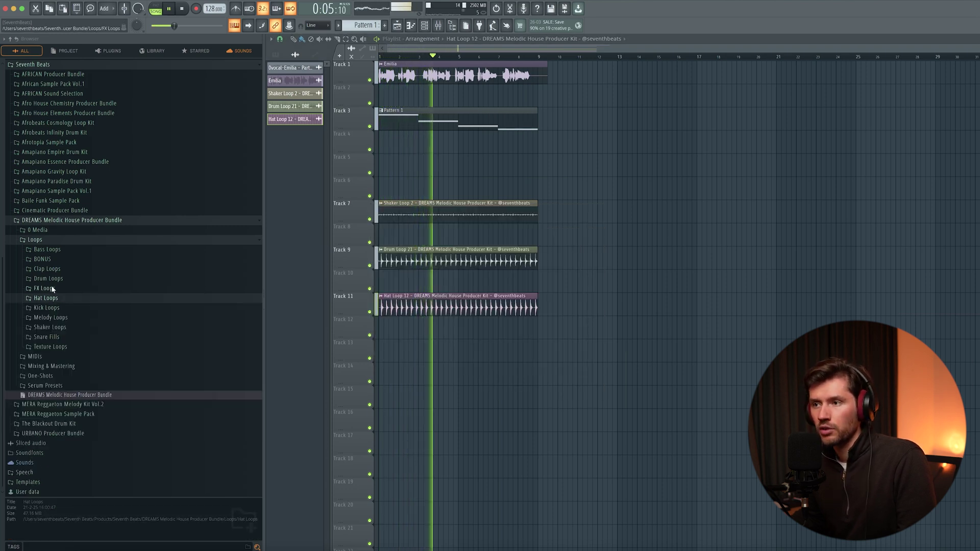
click(30, 240)
click(50, 374)
key(space)
click(49, 328)
scroll(95, 325, down, 2)
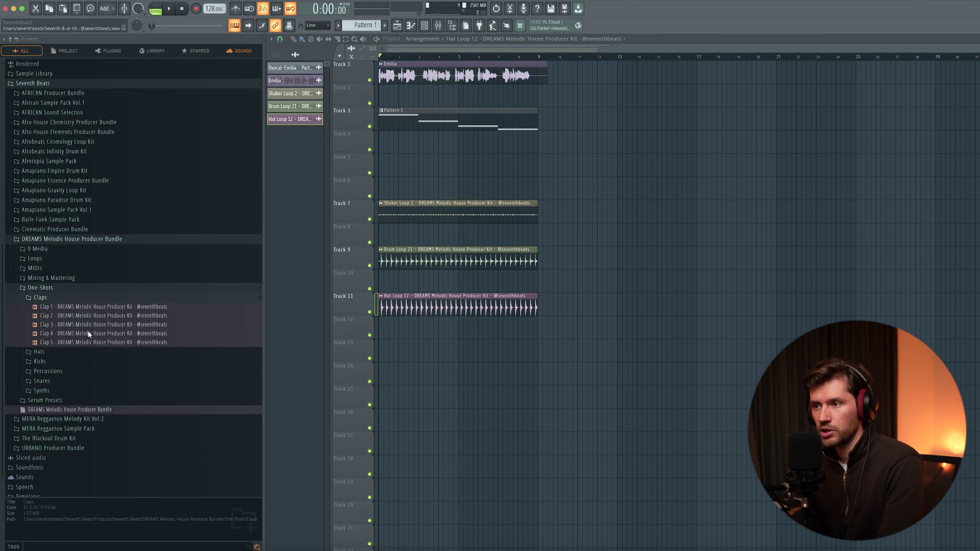
click(73, 311)
click(441, 294)
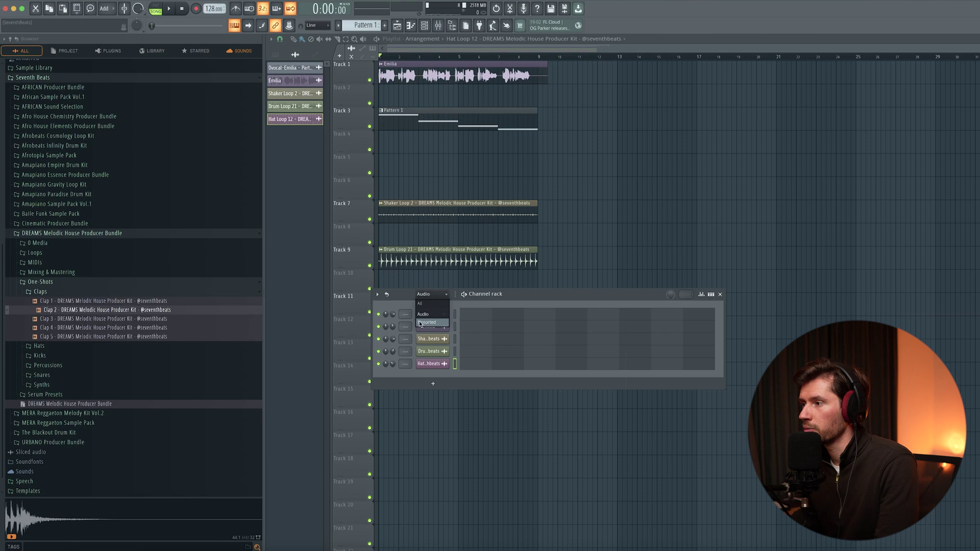
click(426, 322)
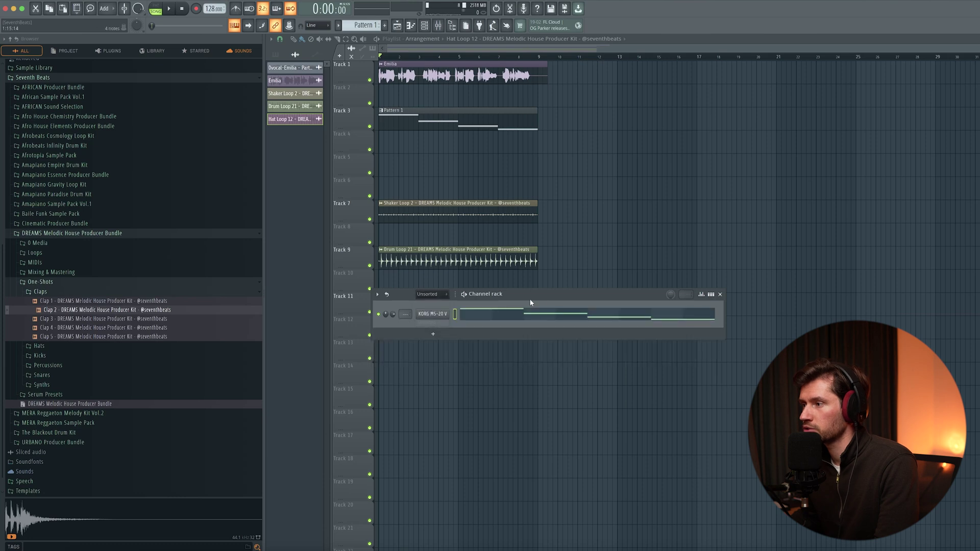
drag(92, 319, 439, 334)
- Add C5 notes on beats 2 and 4 of bar 1 for Clap 3, and select that bar
key(F7)
scroll(379, 234, up, 4)
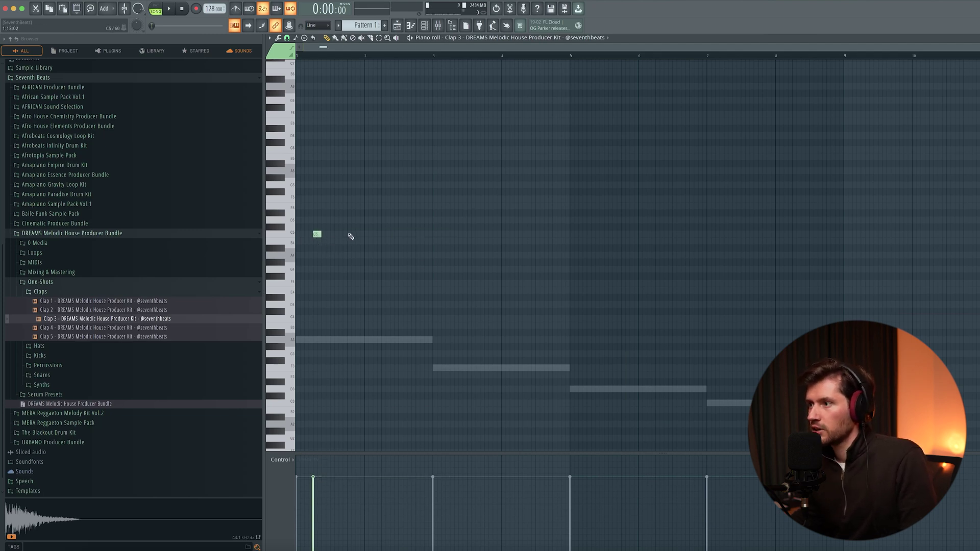
drag(346, 59, 103, 65)
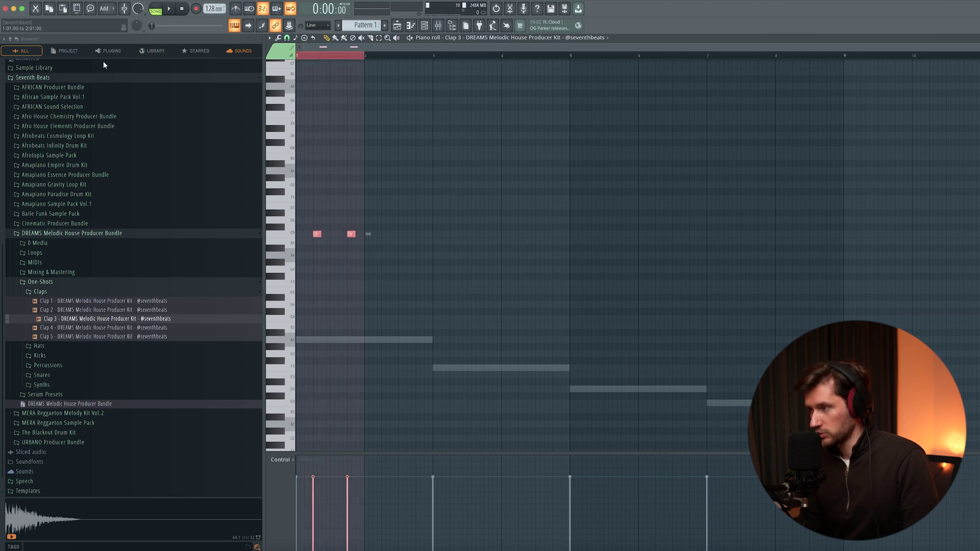
- Repeat the one-bar clap pattern through bar 8 and play the arrangement
key(ctrl+b)
key(ctrl+b)
key(ctrl+b)
key(ctrl+b)
key(ctrl+b)
key(ctrl+b)
key(ctrl+b)
key(ctrl+b)
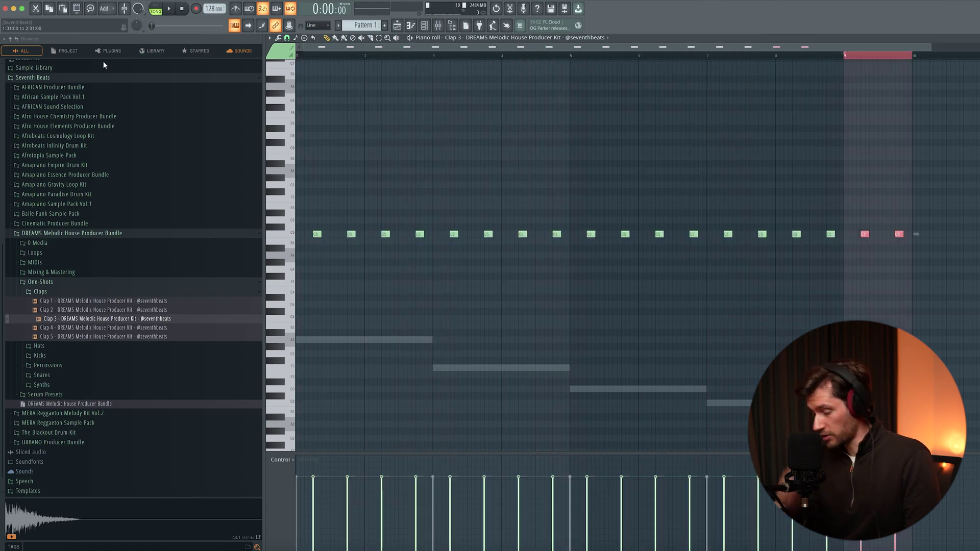
key(space)
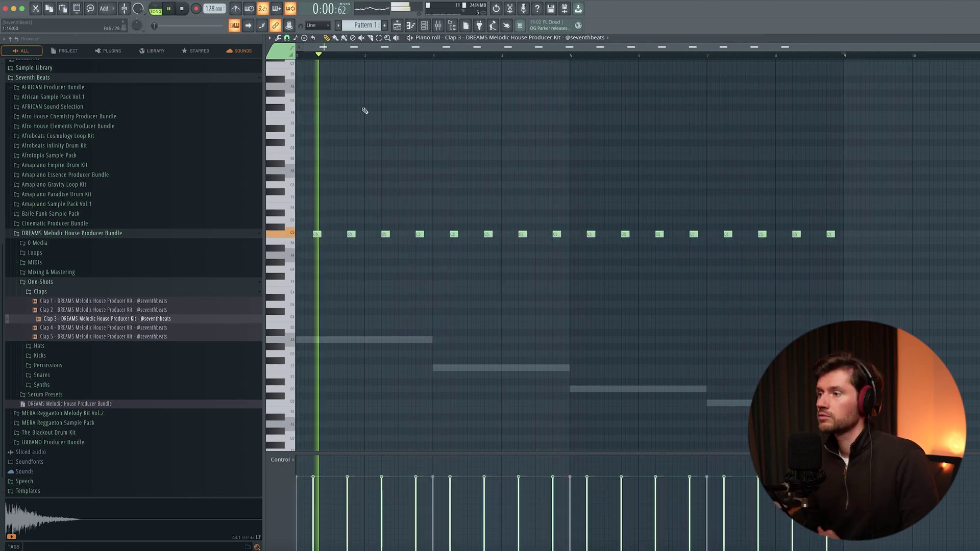
- Audition hats from the bundle's One-Shots Hats and add Hat 8 and Hat 9 to the channel rack
click(41, 295)
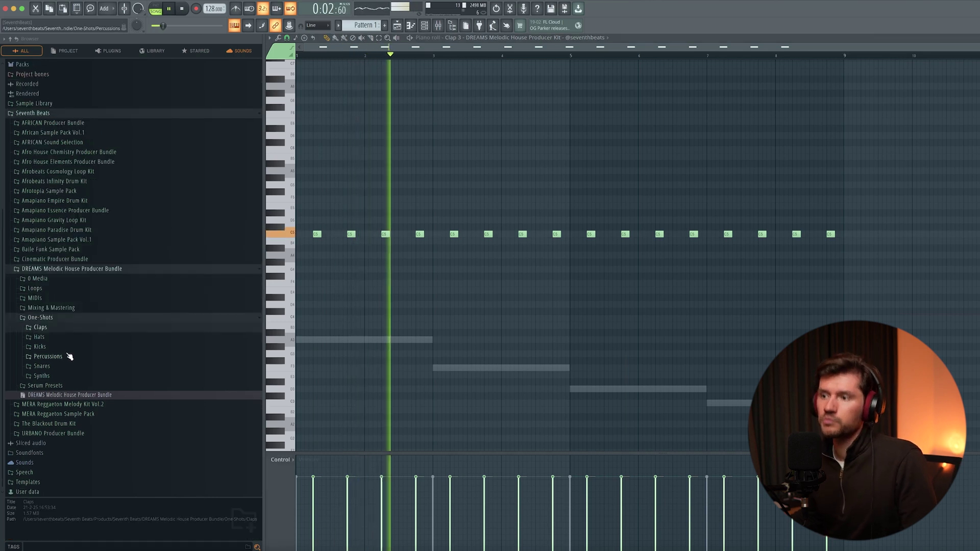
click(40, 309)
scroll(104, 354, down, 1)
click(69, 322)
key(space)
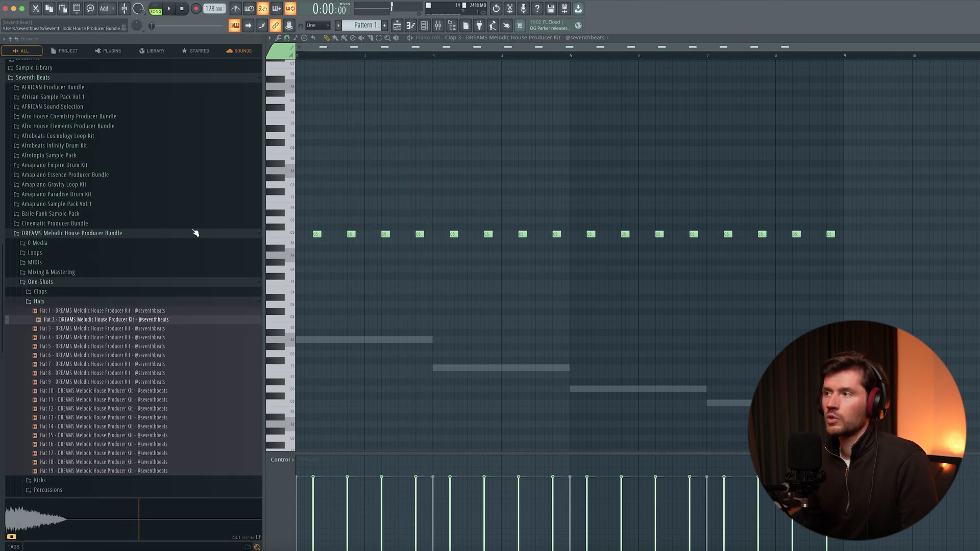
scroll(86, 289, down, 2)
key(F6)
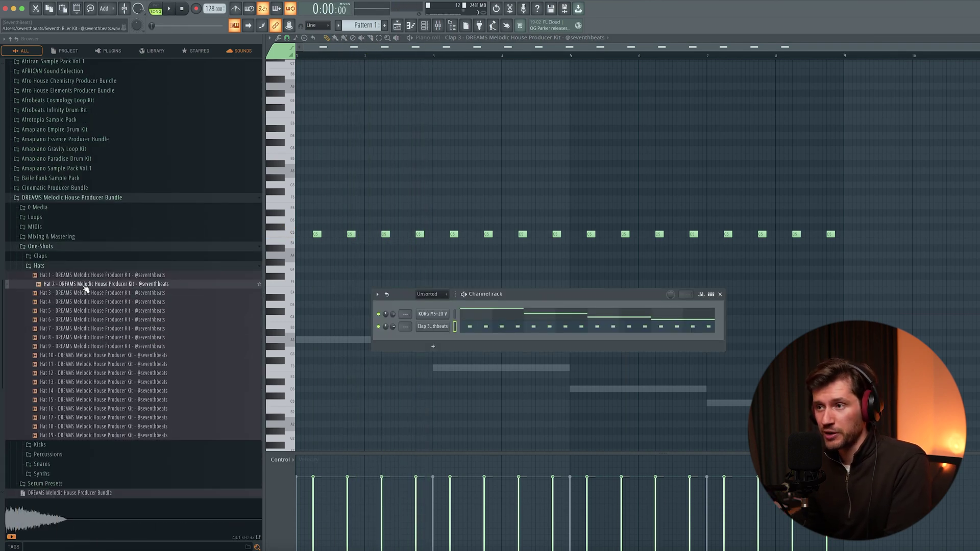
click(104, 347)
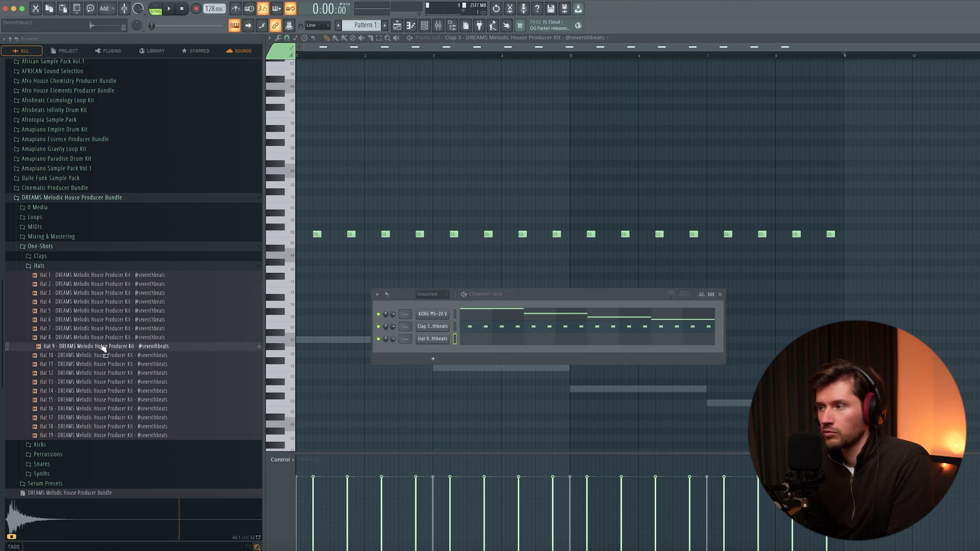
drag(425, 348, 425, 349)
- Sequence Hat 8 with C5 notes on every off-beat from bar 1 through bar 8, and play the arrangement
click(492, 341)
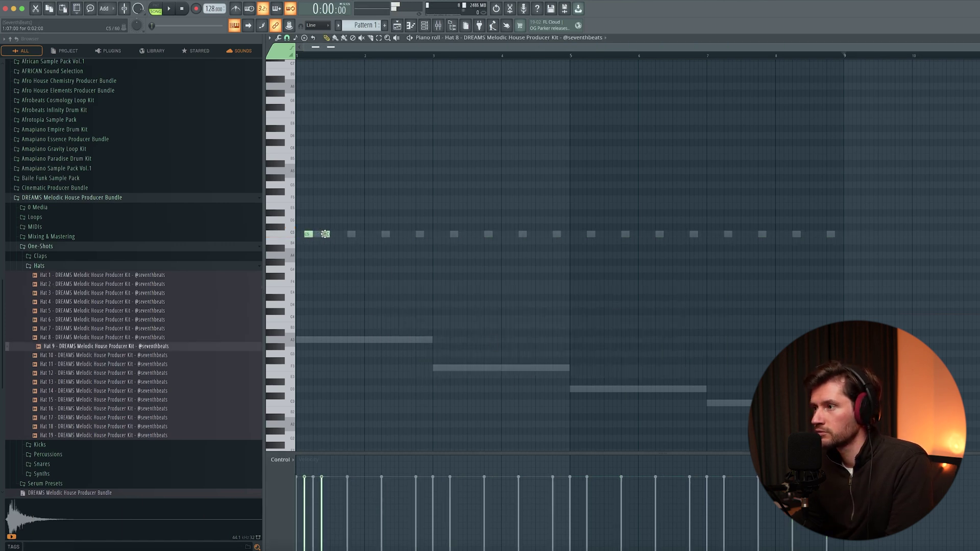
drag(367, 57, 297, 56)
key(ctrl+b)
key(ctrl+b)
key(ctrl+b)
key(ctrl+b)
key(ctrl+b)
key(ctrl+b)
key(ctrl+b)
key(space)
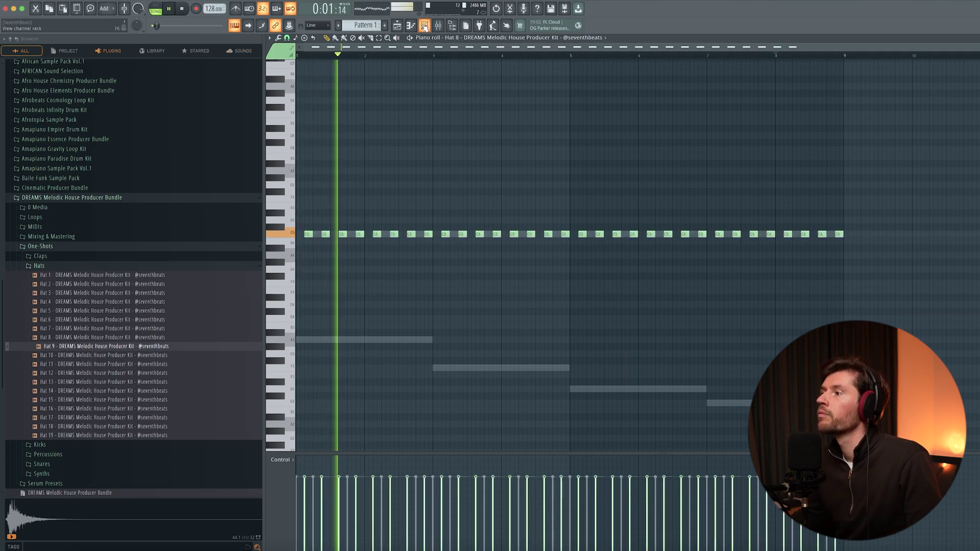
- Copy Hat 8's off-beat notes to the Hat 9 channel and listen to the layered hats
click(424, 25)
key(ctrl+c)
click(454, 351)
key(ctrl+v)
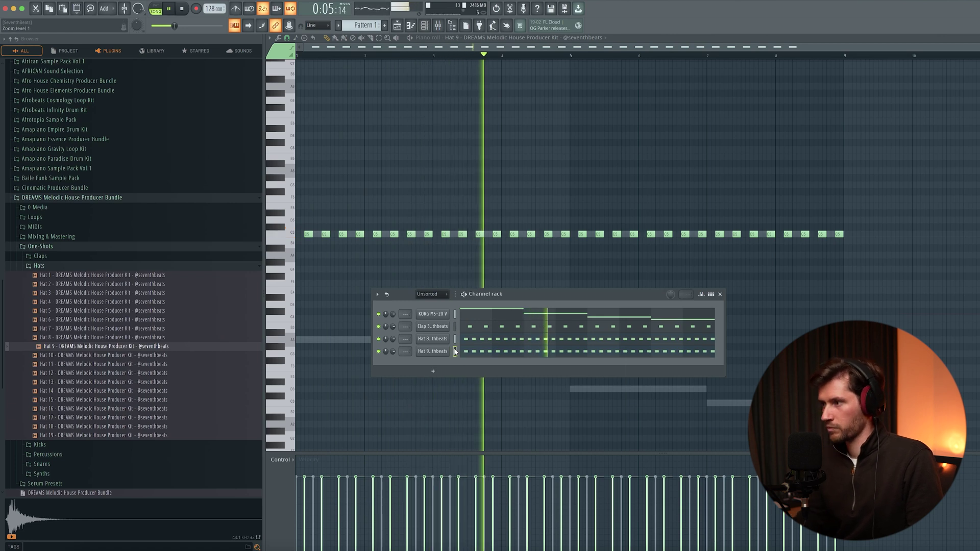
drag(385, 339, 386, 348)
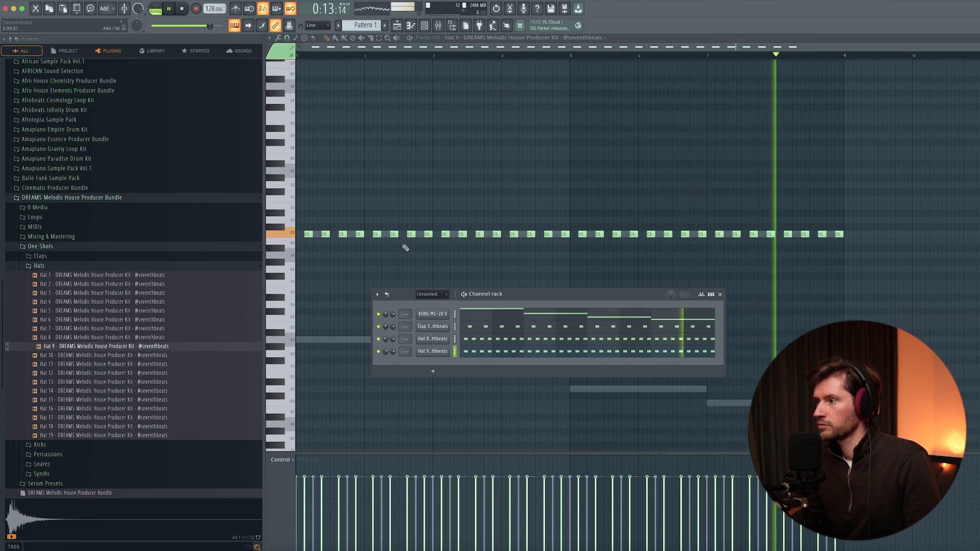
key(space)
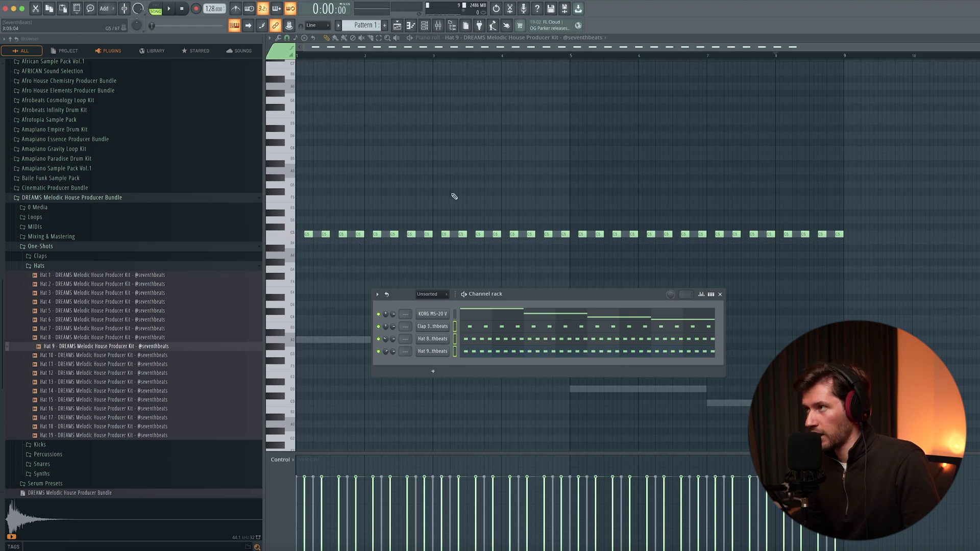
- Route the Clap 3, Hat 8 and Hat 9 channels to separate mixer tracks starting at insert 5
click(440, 26)
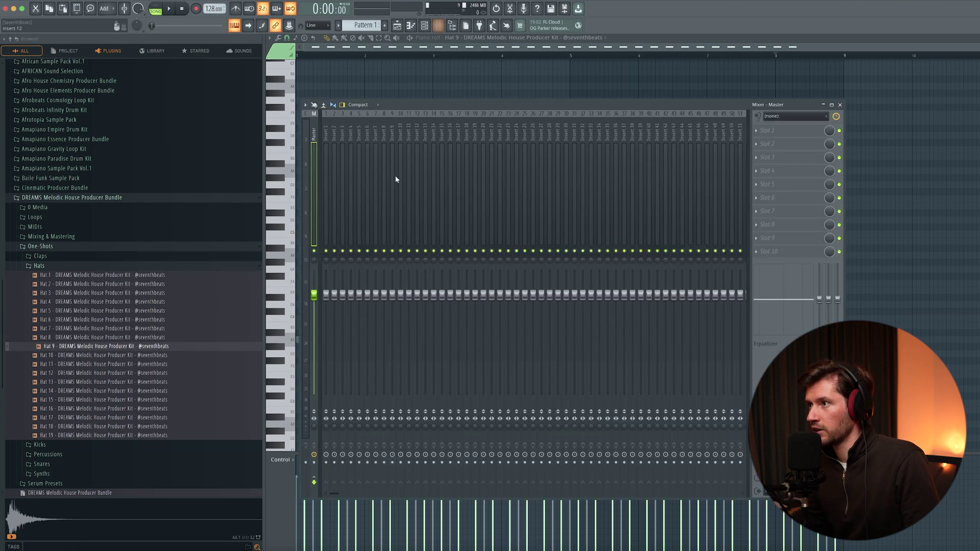
right_click(359, 132)
mouse_move(398, 215)
click(469, 222)
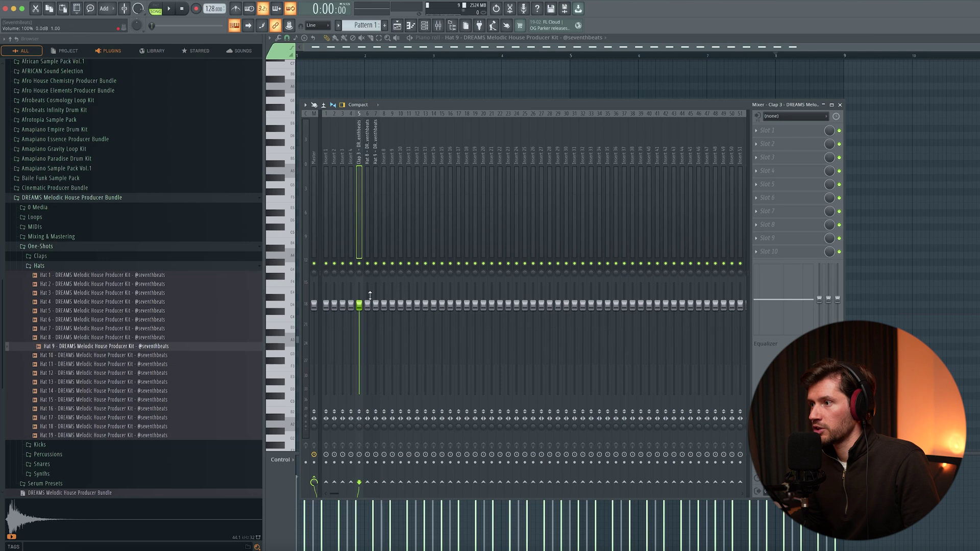
- Lower the mixer volumes of Hat 8 to about 79% and Hat 9 slightly further during playback
key(space)
drag(376, 306, 367, 324)
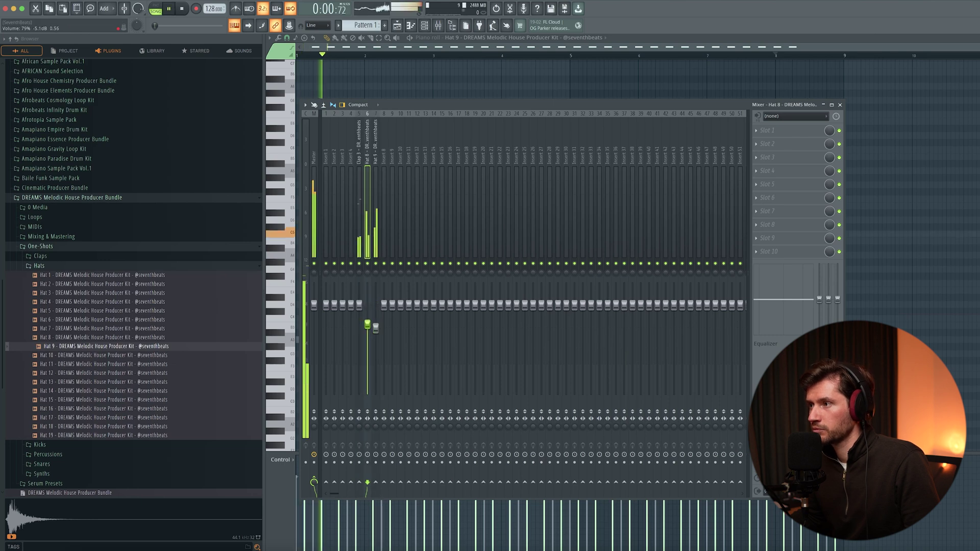
click(360, 308)
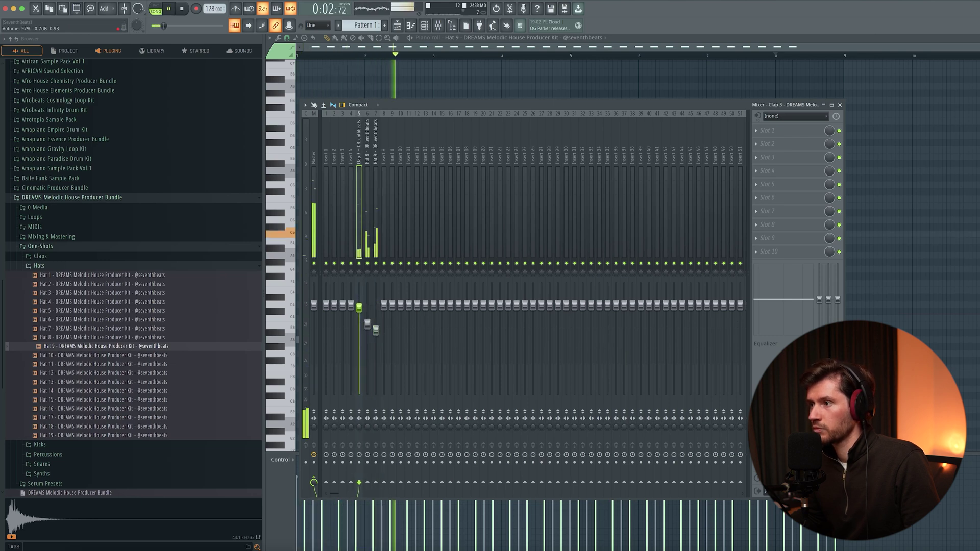
- Audition kicks from the bundle's One-Shots Kicks and add Kick 3 to the channel rack above Clap 3
click(42, 267)
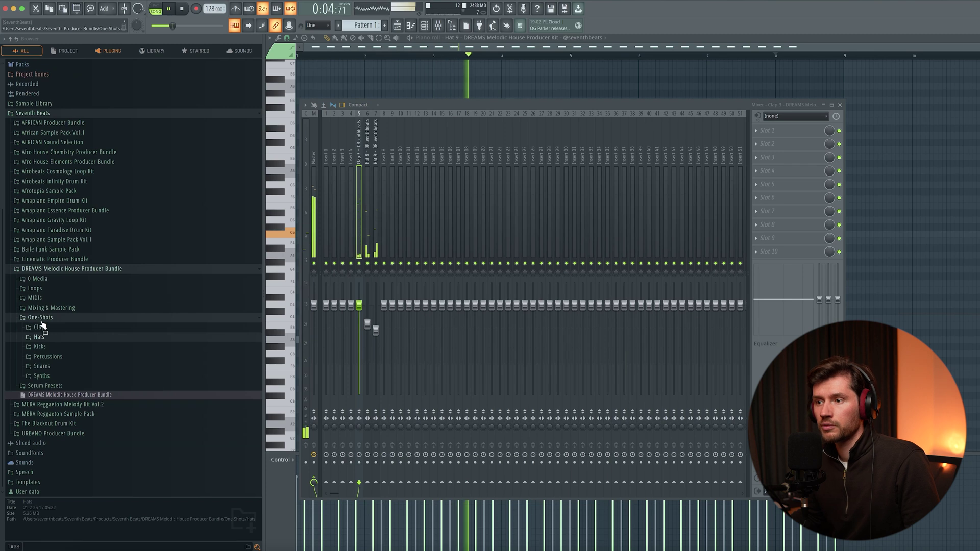
click(40, 346)
key(space)
click(108, 366)
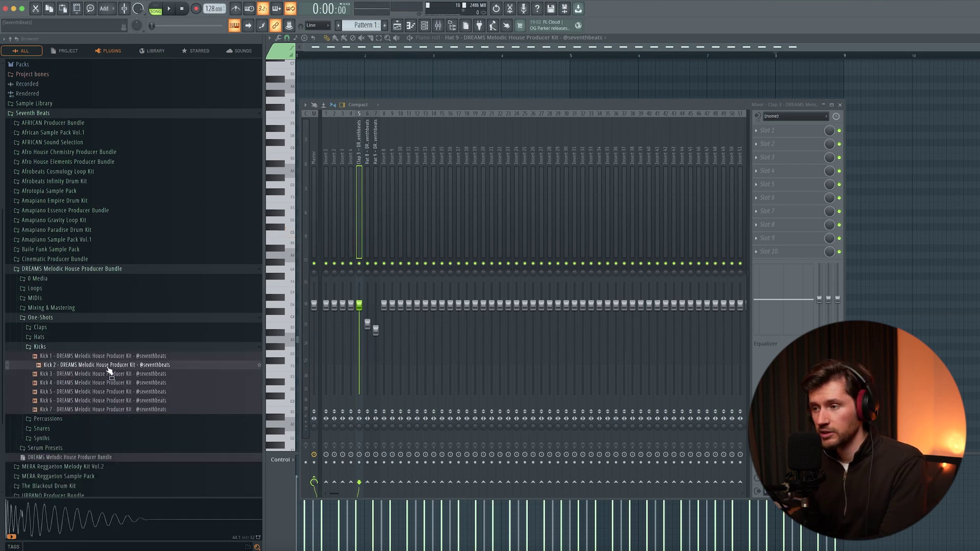
click(116, 375)
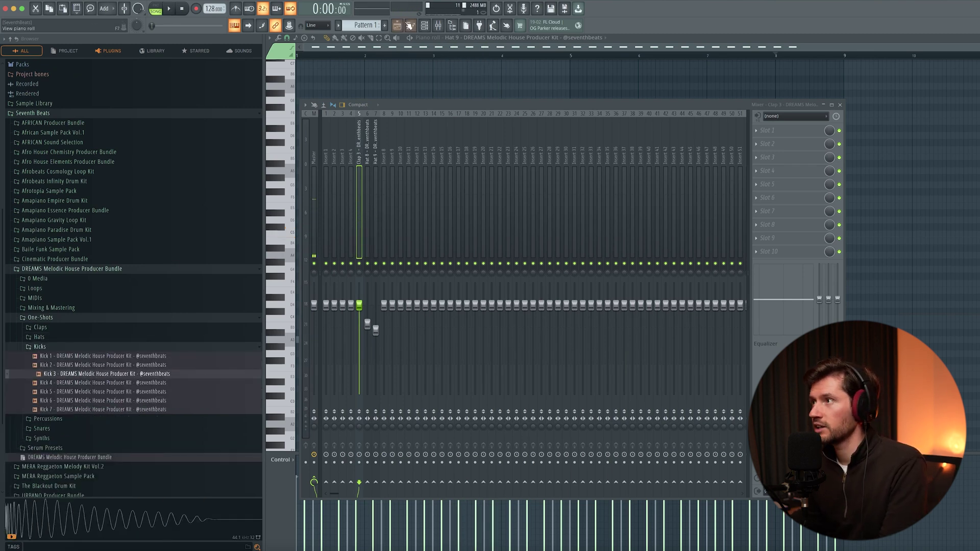
click(425, 27)
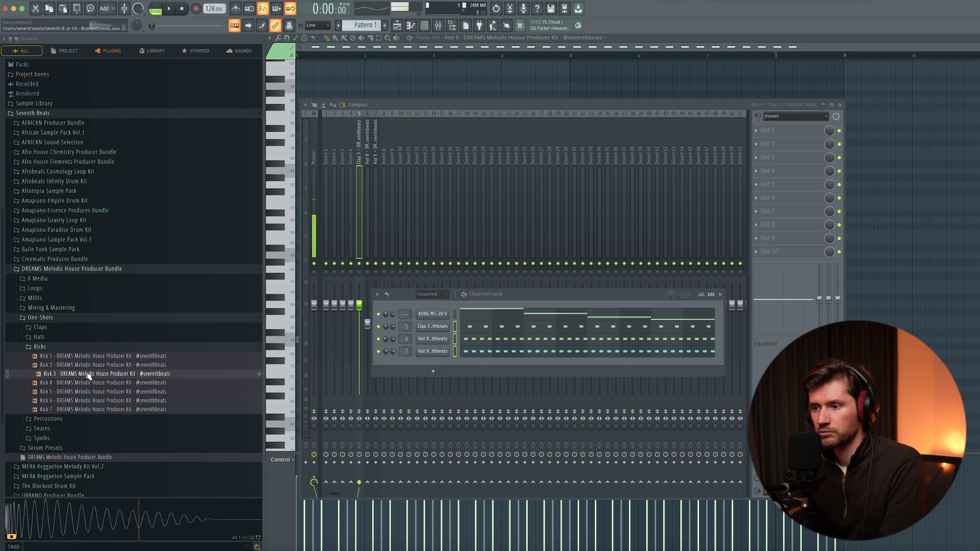
drag(79, 374, 434, 326)
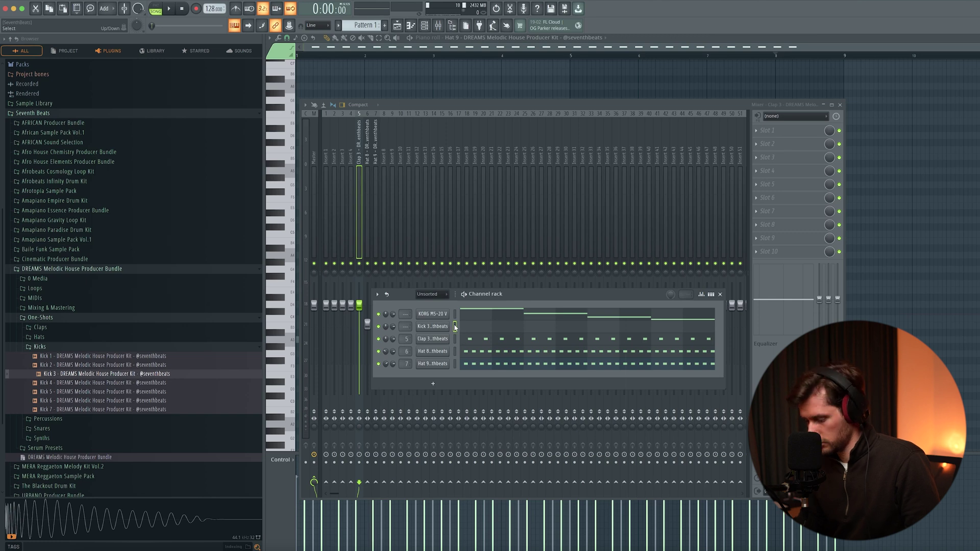
- Fill Kick 3 with the hat notes, shifted half a beat earlier onto every beat, and play the arrangement
click(482, 325)
key(super+a)
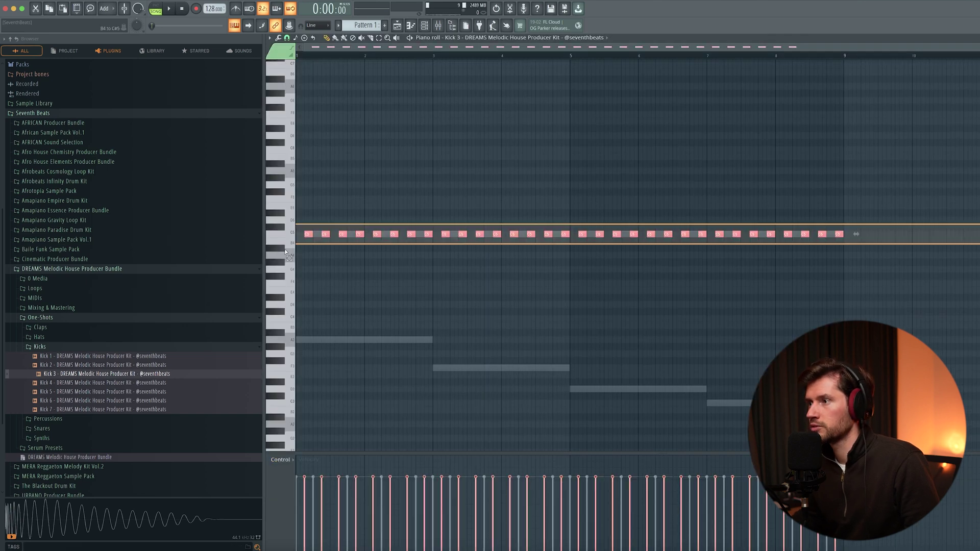
drag(306, 235, 286, 233)
click(402, 201)
key(space)
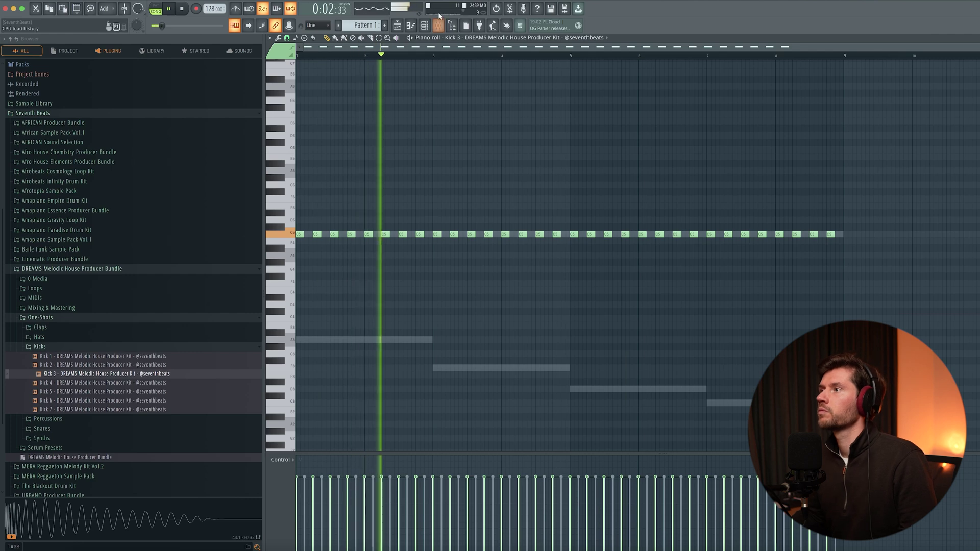
- Add Serum as a new channel and load the Bass - Asteroid preset from the bundle's Serum Presets
key(F6)
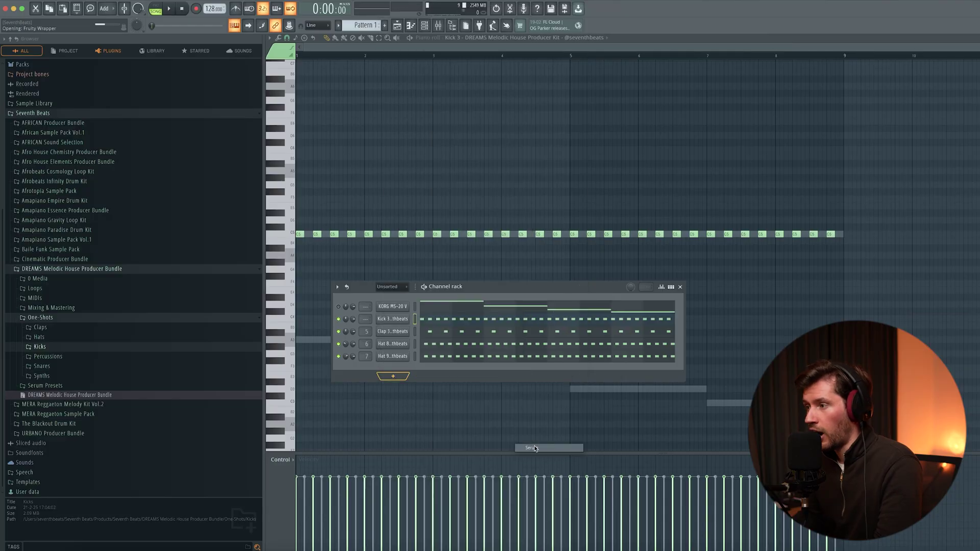
drag(190, 87, 436, 137)
click(64, 318)
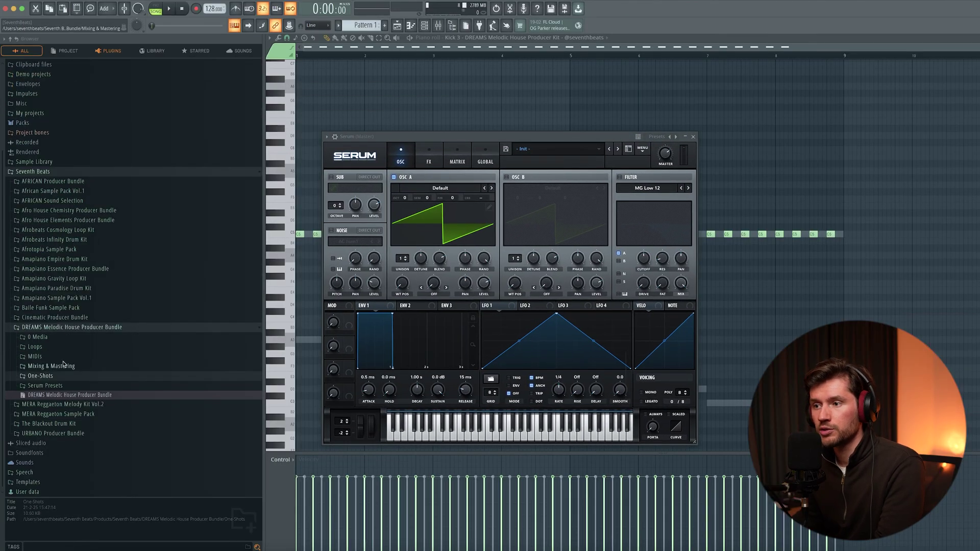
click(45, 385)
key(Down)
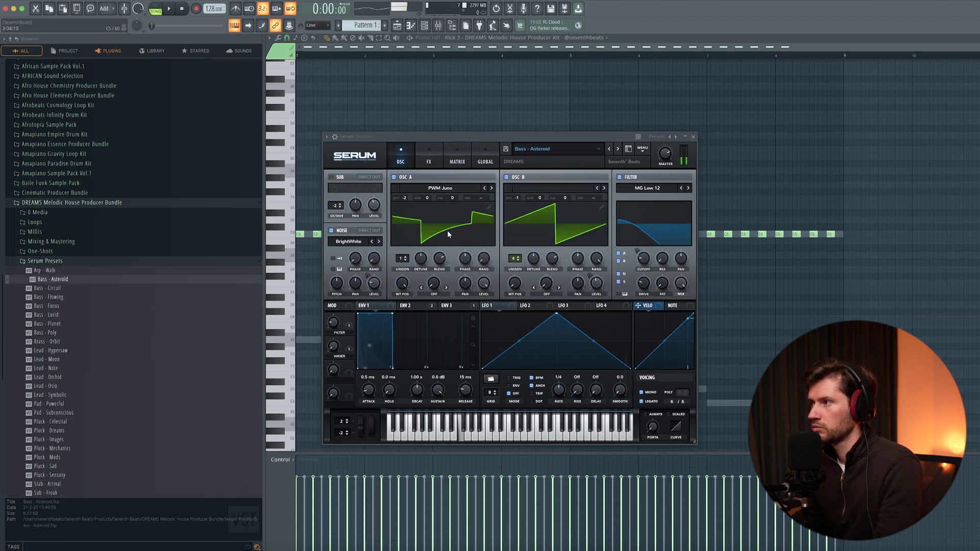
click(693, 137)
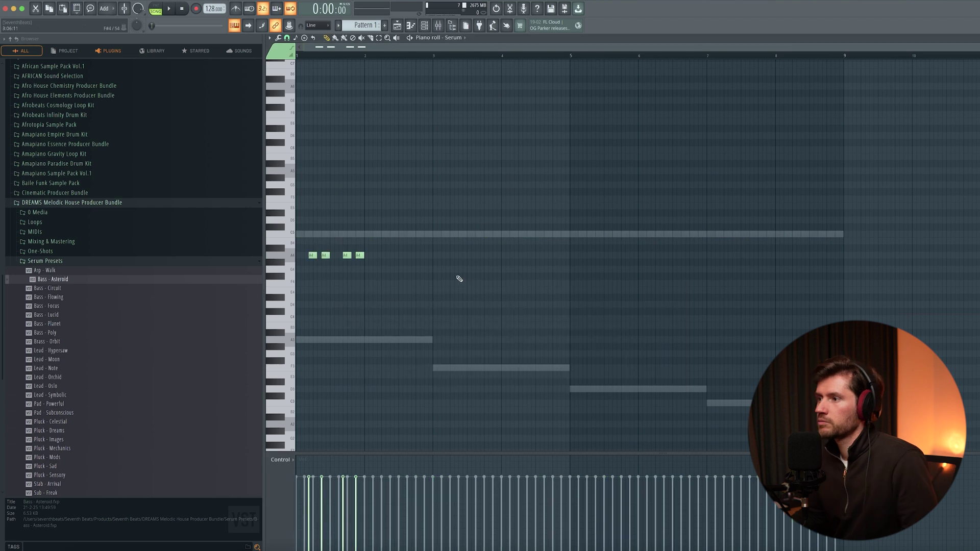
- Extend Serum's bass rhythm with four short A4 notes across bar 2 while listening to the arrangement
key(space)
click(381, 256)
click(394, 256)
click(414, 256)
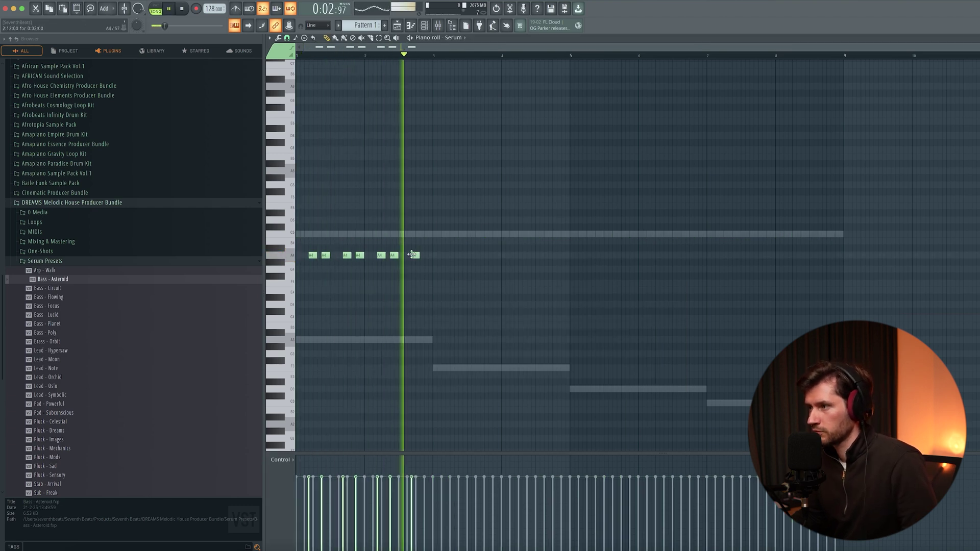
click(428, 255)
key(space)
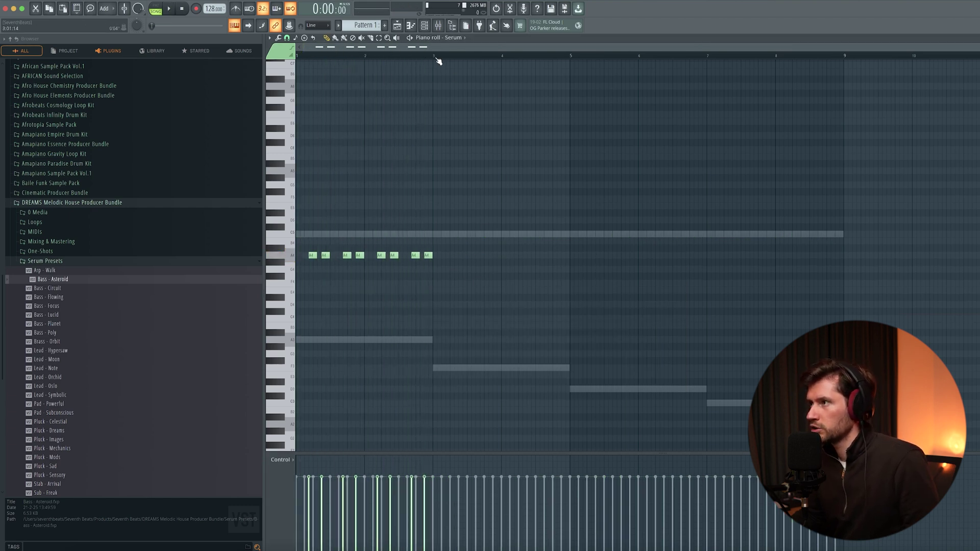
- Repeat the two-bar A4 bass rhythm three times so it fills all eight bars
drag(438, 61, 32, 60)
key(ctrl+b)
key(ctrl+b)
key(ctrl+b)
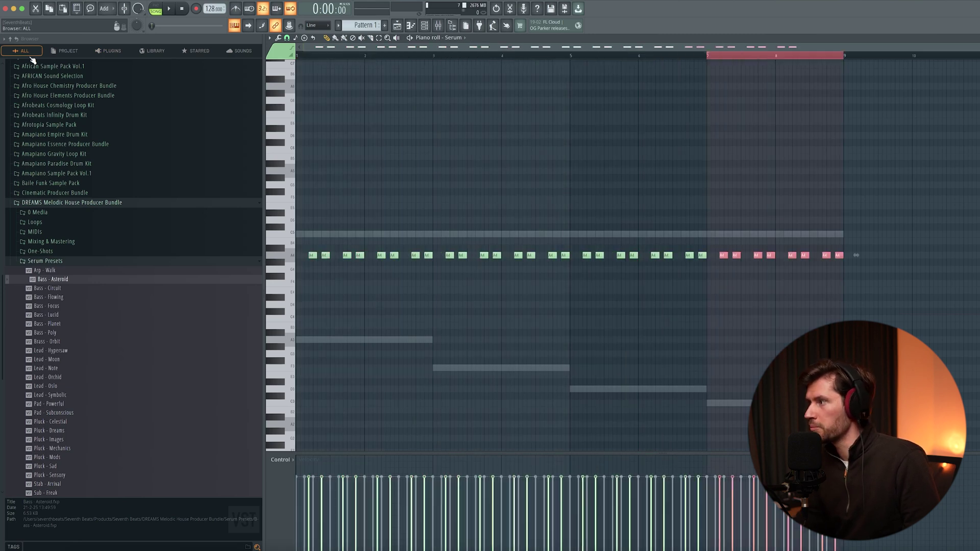
ctrl+click(722, 61)
- Transpose bass notes to follow the chords: G4 ending bar 4, F4 in bars 5–6, C4 in bar 7, D4 and E4 in bar 8, and play
ctrl+drag(534, 237, 572, 267)
drag(550, 257, 700, 288)
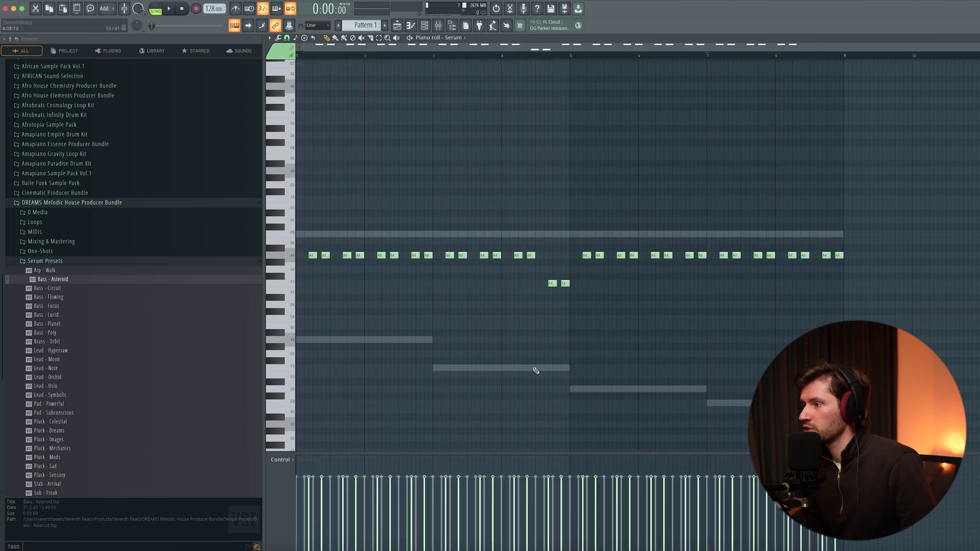
click(587, 313)
drag(700, 252, 772, 265)
drag(770, 256, 770, 319)
super+click(765, 124)
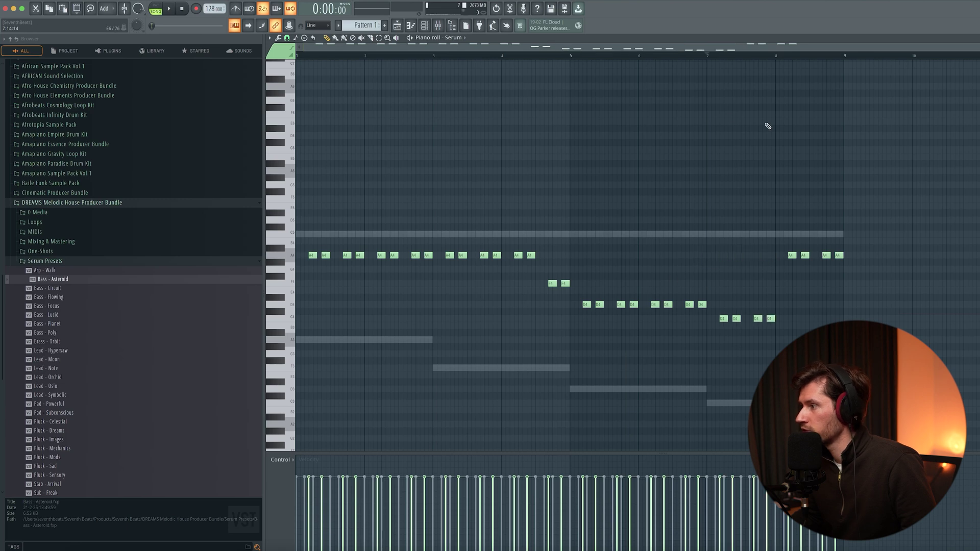
key(space)
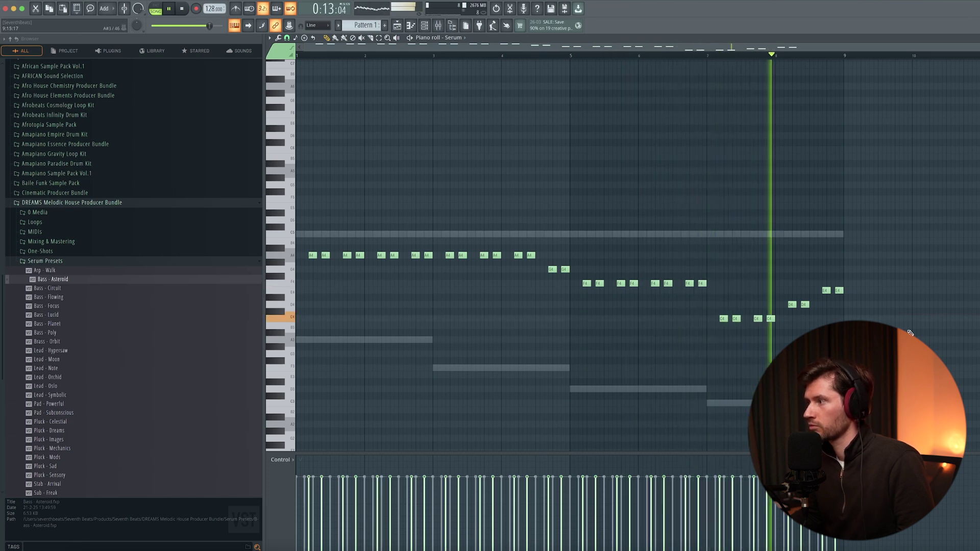
key(space)
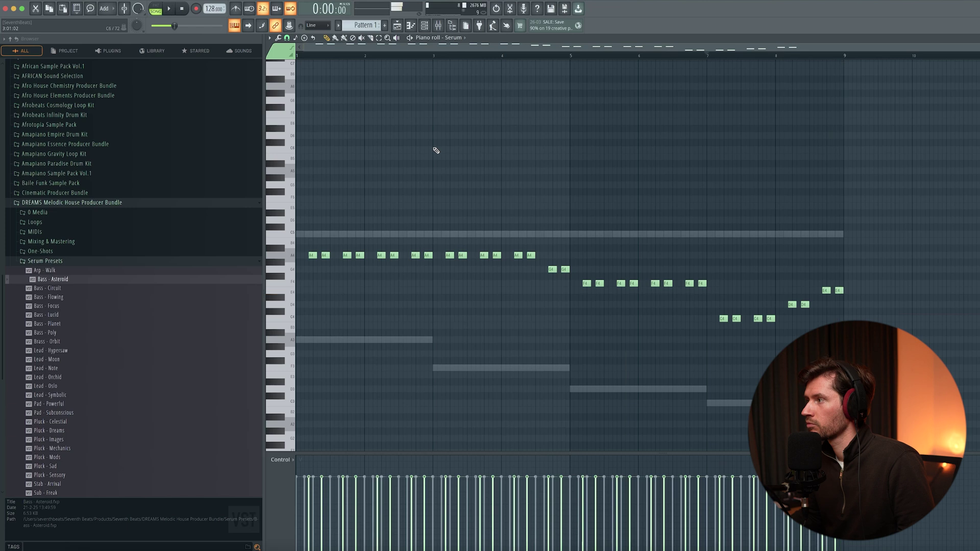
- Add another Serum channel and load the Bass - Planet preset from the bundle's Serum Presets
click(426, 24)
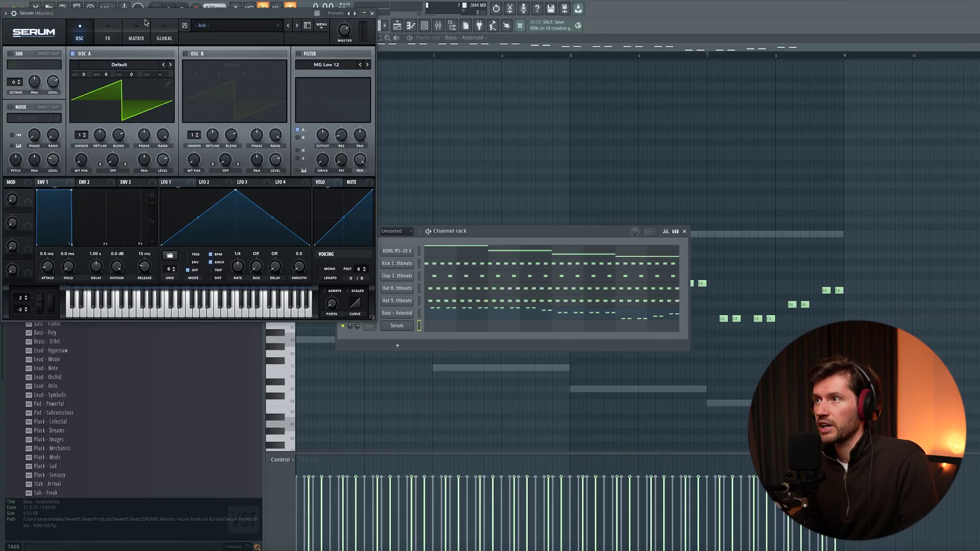
drag(141, 12, 466, 143)
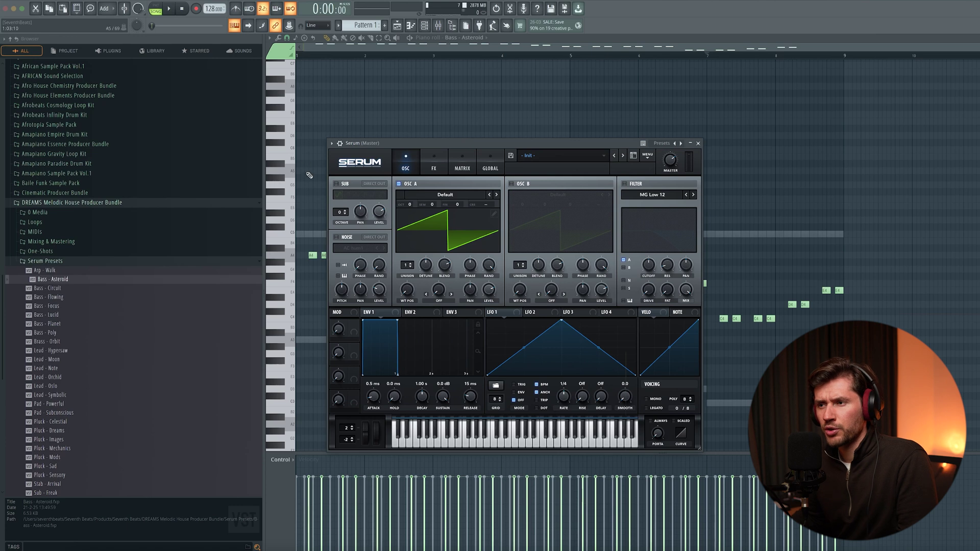
drag(74, 323, 418, 234)
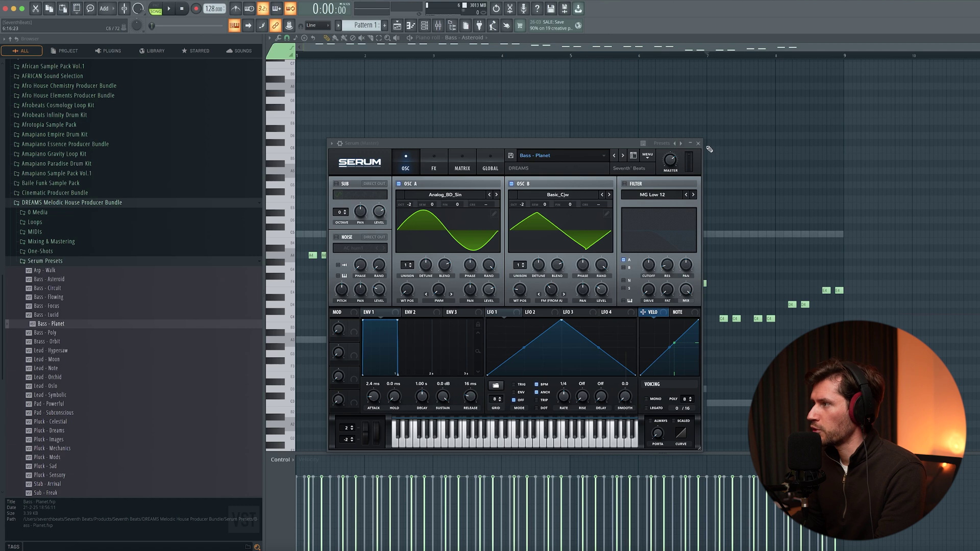
click(699, 144)
- Draw sustained Bass - Planet notes A4, G4, F4, C4, D4 and E4 matching the pitches and timing of the Asteroid bassline
click(430, 324)
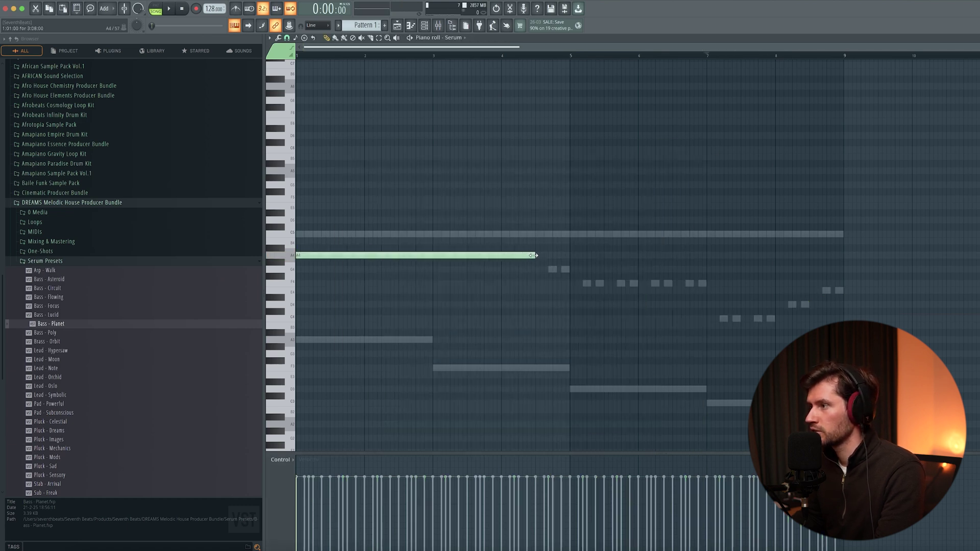
click(556, 269)
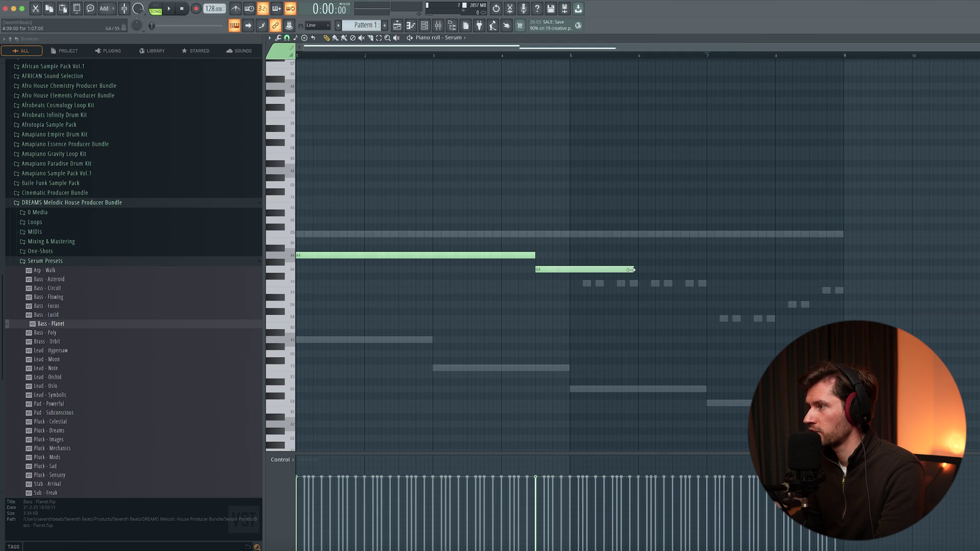
click(570, 281)
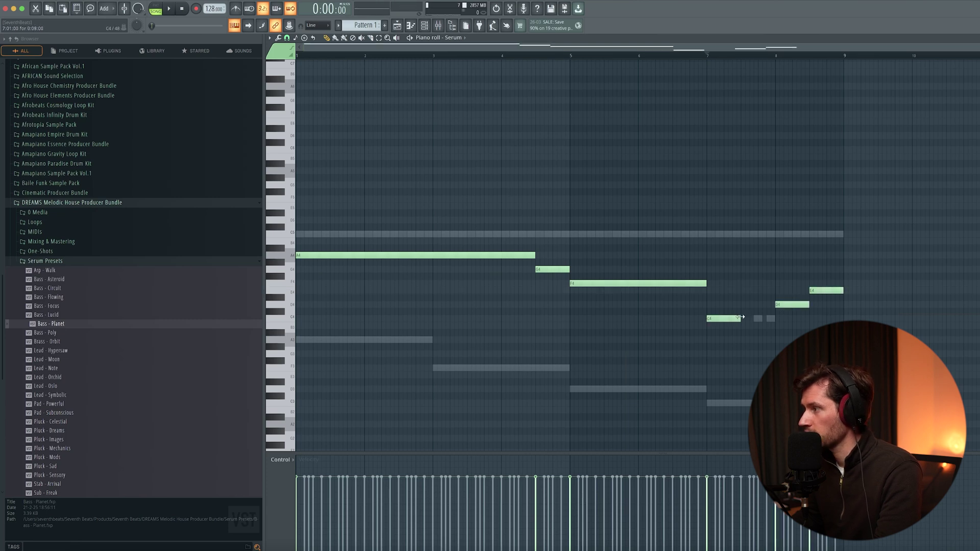
- Route Bass - Asteroid and Bass - Planet to mixer tracks 12 and 13, and add Kickstart 2 to the Bass - Planet track
key(F6)
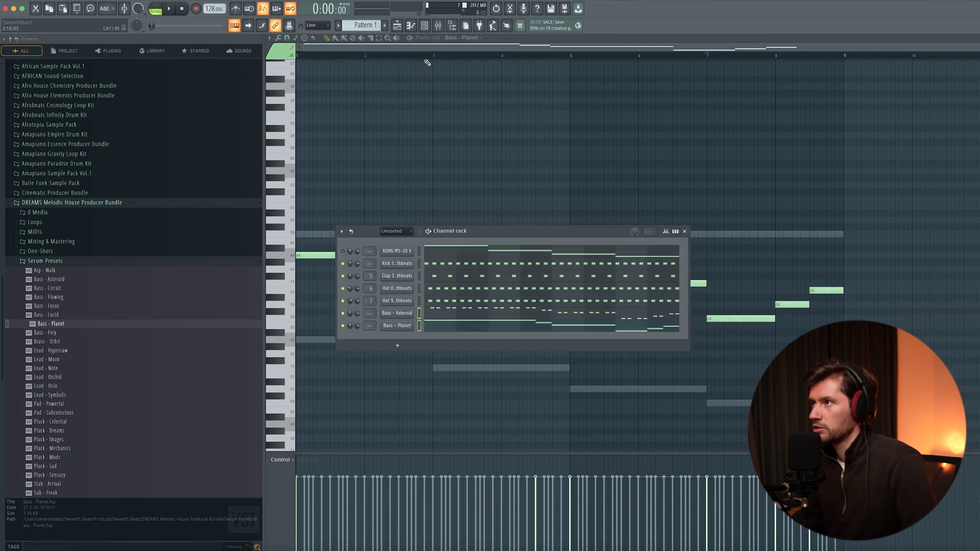
click(439, 26)
right_click(419, 152)
click(438, 187)
click(769, 131)
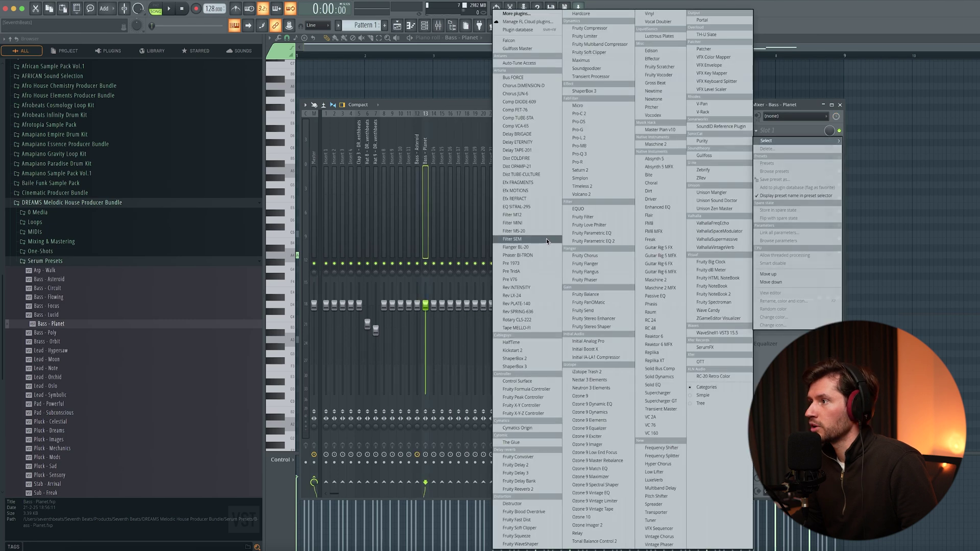
click(534, 350)
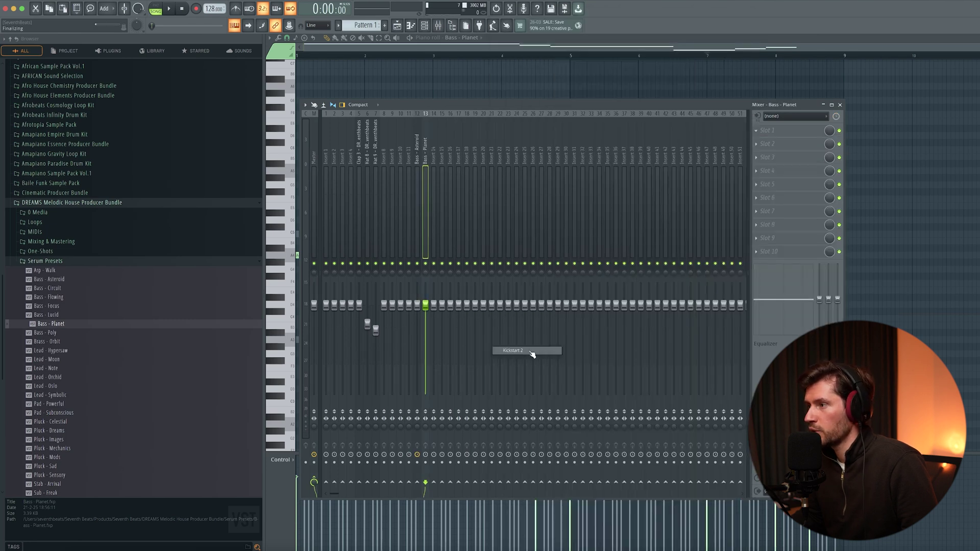
- Add Kickstart 2 to the Bass - Asteroid mixer track and play the arrangement with both basses sidechained
click(418, 181)
click(767, 131)
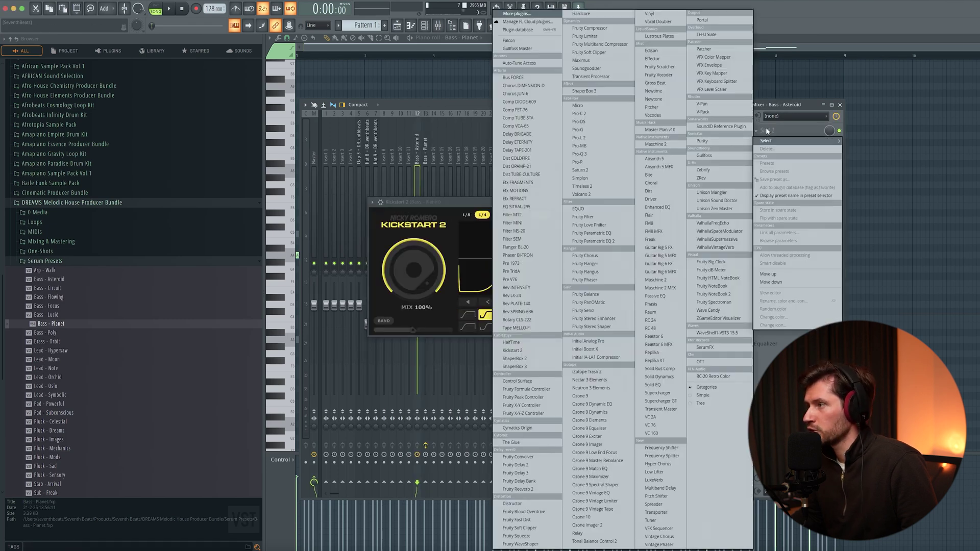
click(530, 350)
key(space)
drag(132, 34, 533, 274)
click(653, 267)
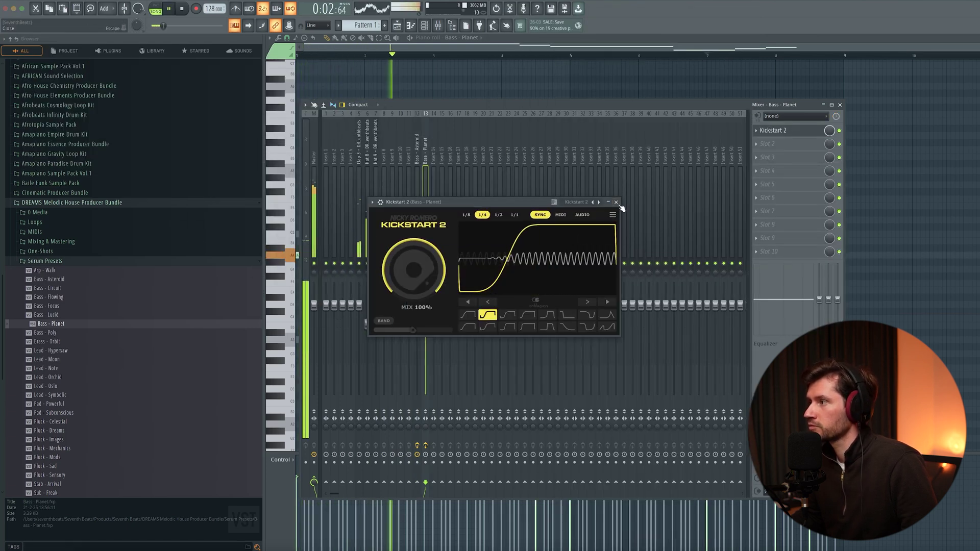
click(616, 202)
click(403, 47)
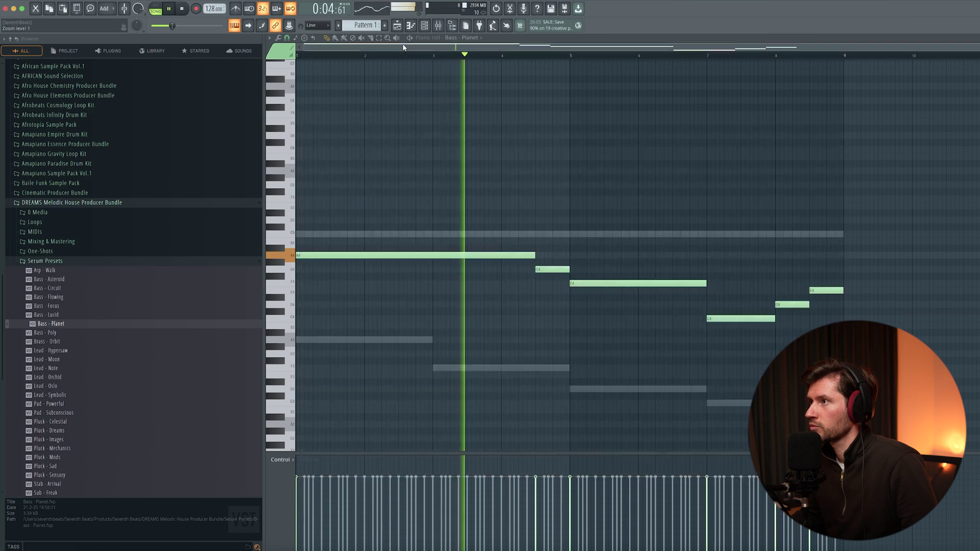
- Check the Emilia vocal clip's channel settings in the playlist while the arrangement plays
key(F6)
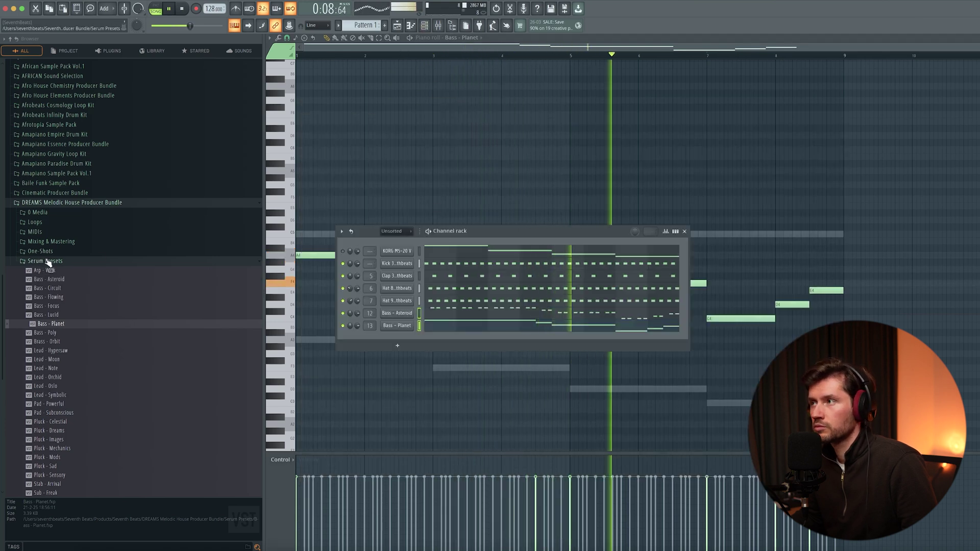
key(F5)
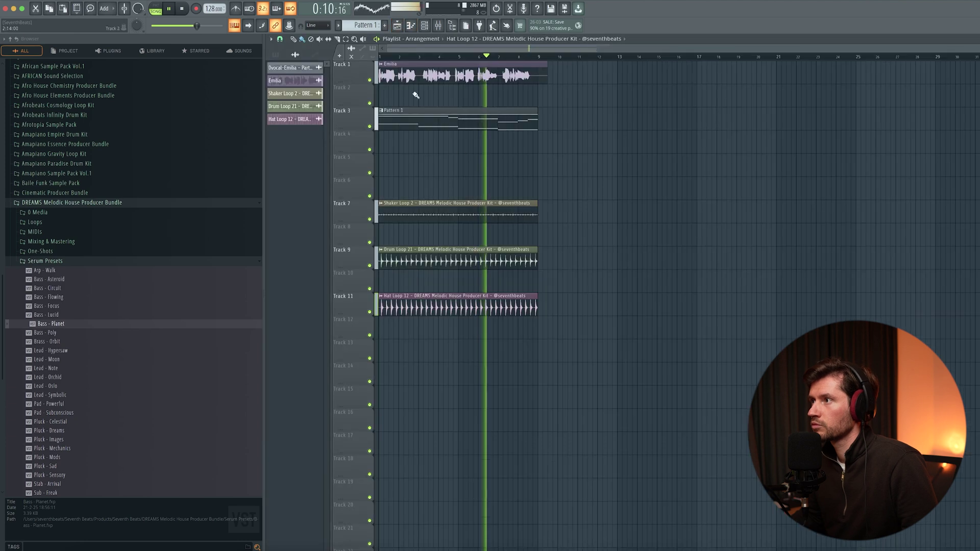
double_click(426, 68)
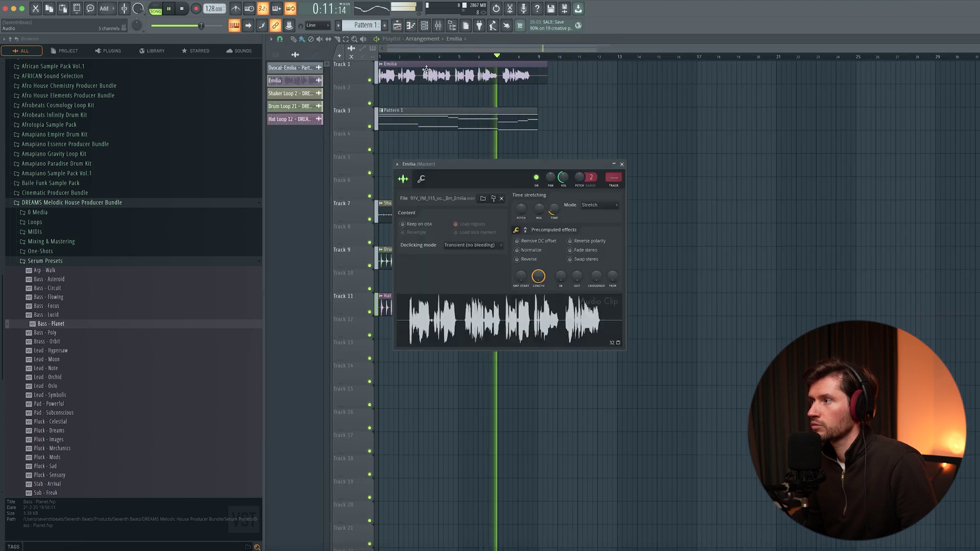
click(622, 164)
- Add a third Serum channel and load the Pluck - Mechanics preset from the bundle's Serum Presets
key(F6)
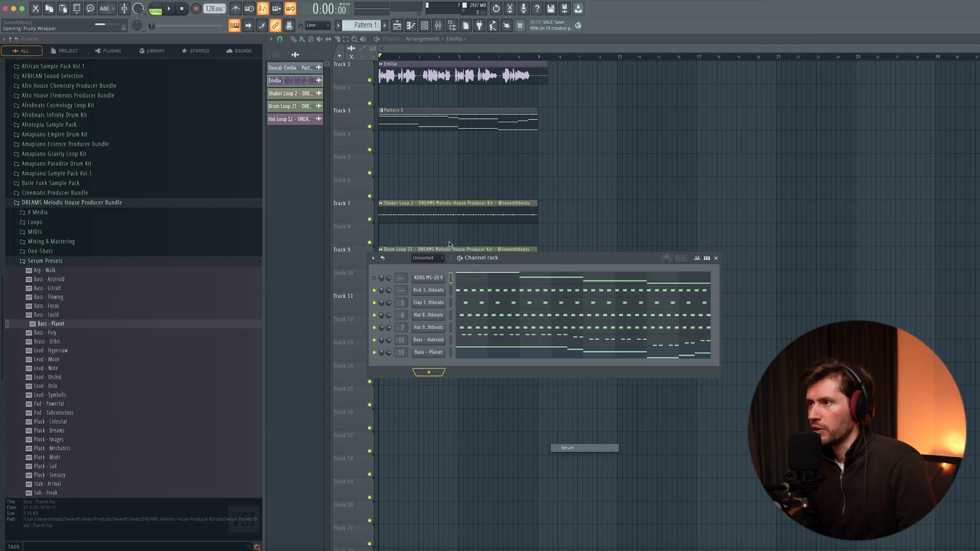
drag(195, 25, 550, 183)
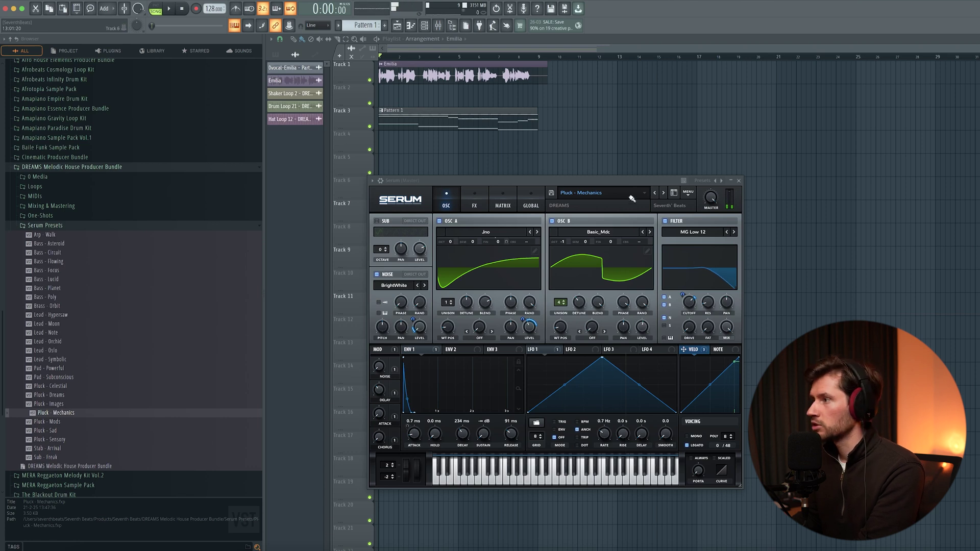
click(738, 182)
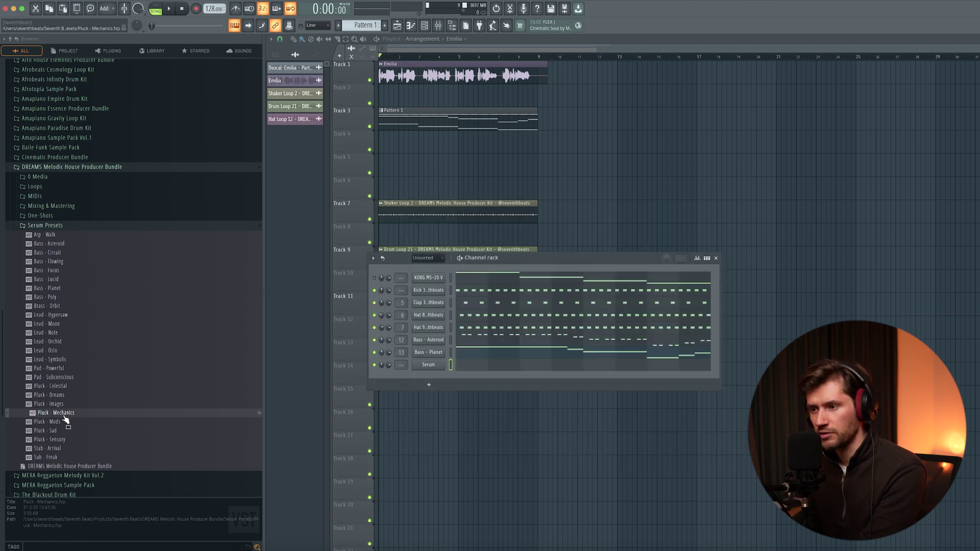
- Start the Pluck - Mechanics melody in bar 1 with three short A4 notes followed by a C5 note, checking it by playback
click(472, 366)
scroll(464, 358, up, 3)
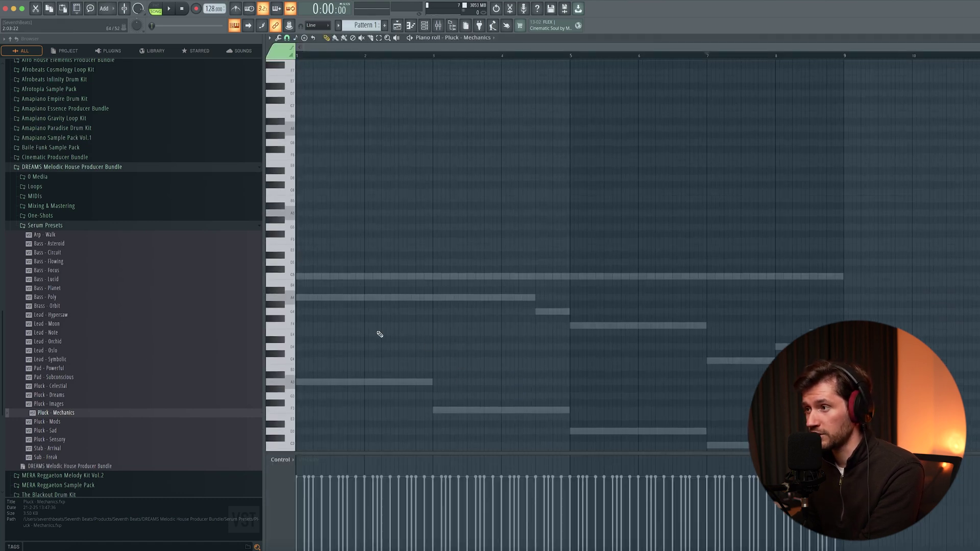
key(space)
key(space)
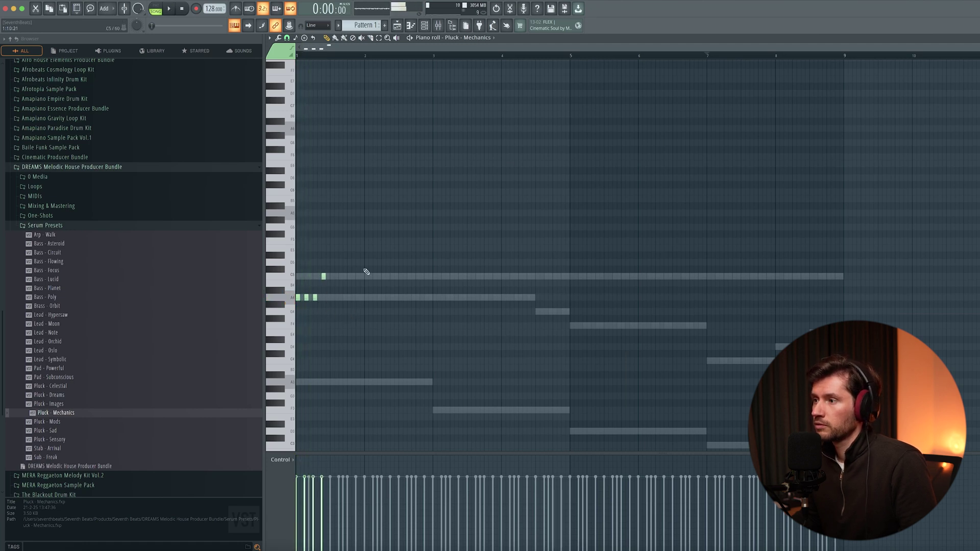
key(space)
drag(976, 48, 769, 61)
key(space)
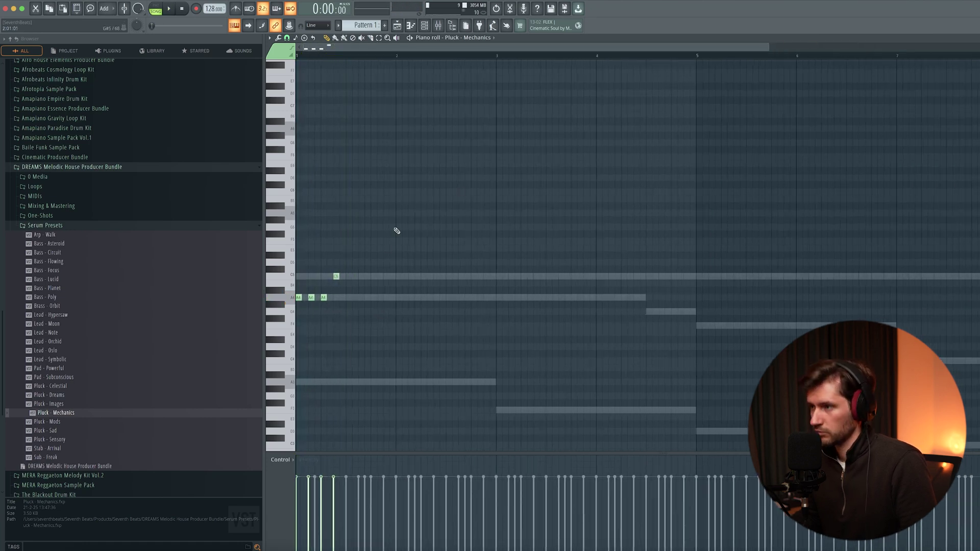
- Develop the pluck into a one-bar rhythm of short A4 notes with one B4 accent, repeated across eight bars, while checking by playback
drag(346, 276, 342, 276)
key(space)
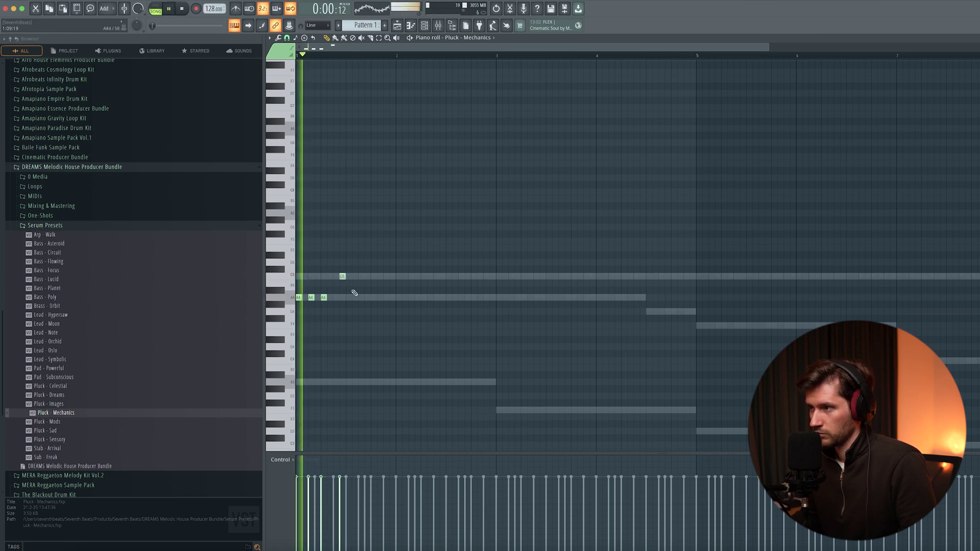
key(space)
key(space)
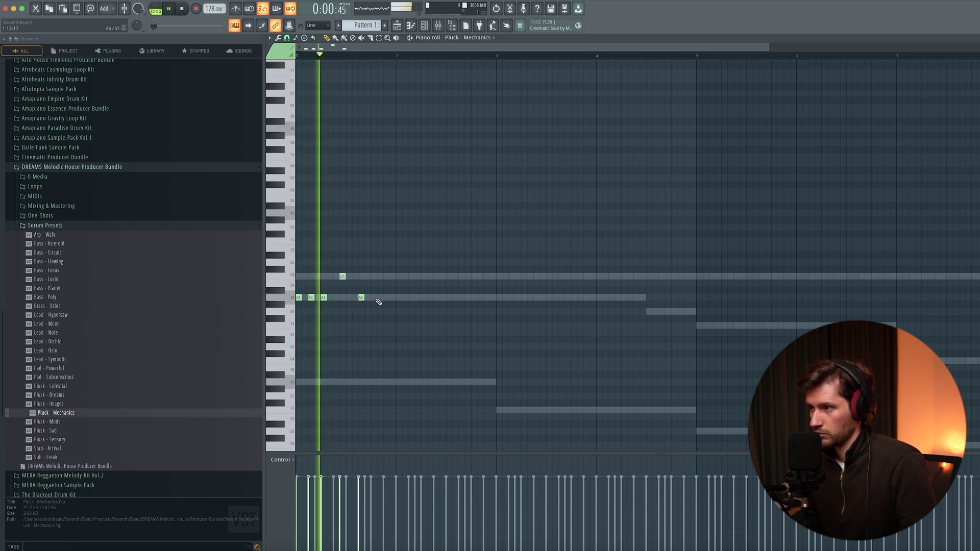
key(space)
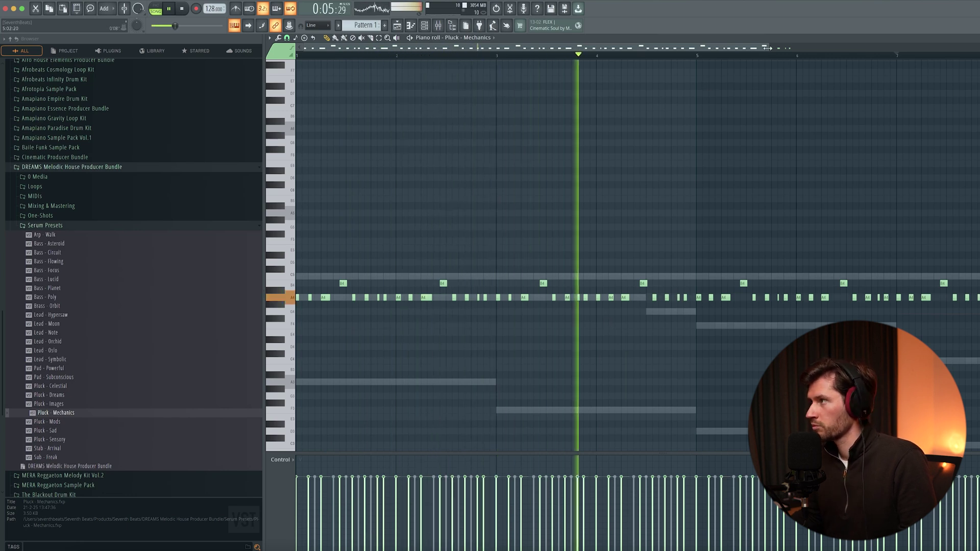
- Listen to the full eight-bar pluck pattern together with the drums, basses and vocal
scroll(656, 247, down, 2)
scroll(788, 265, down, 3)
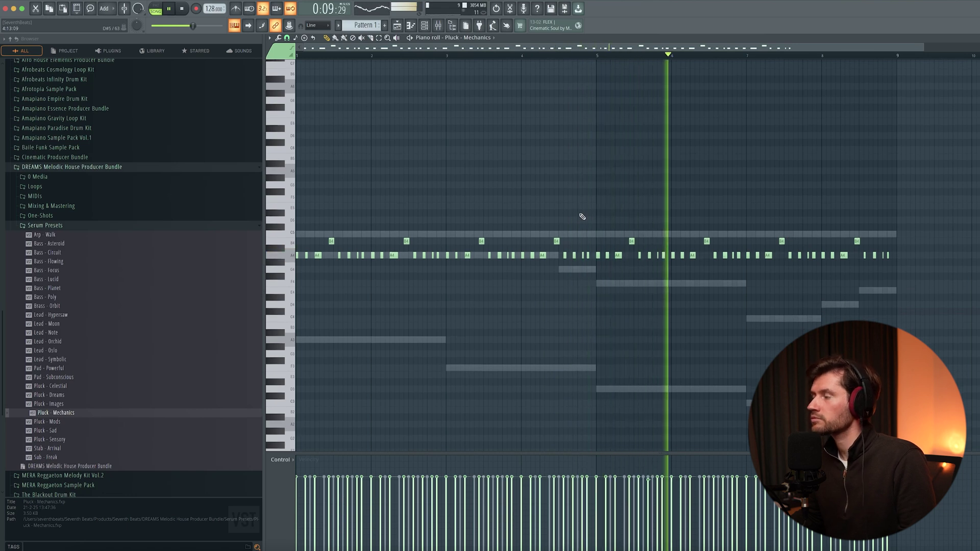
click(425, 25)
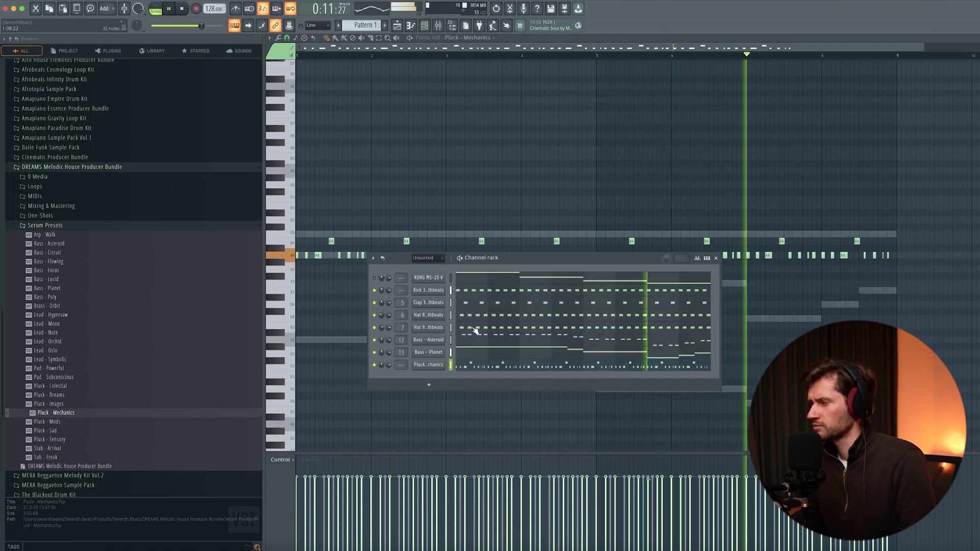
key(F6)
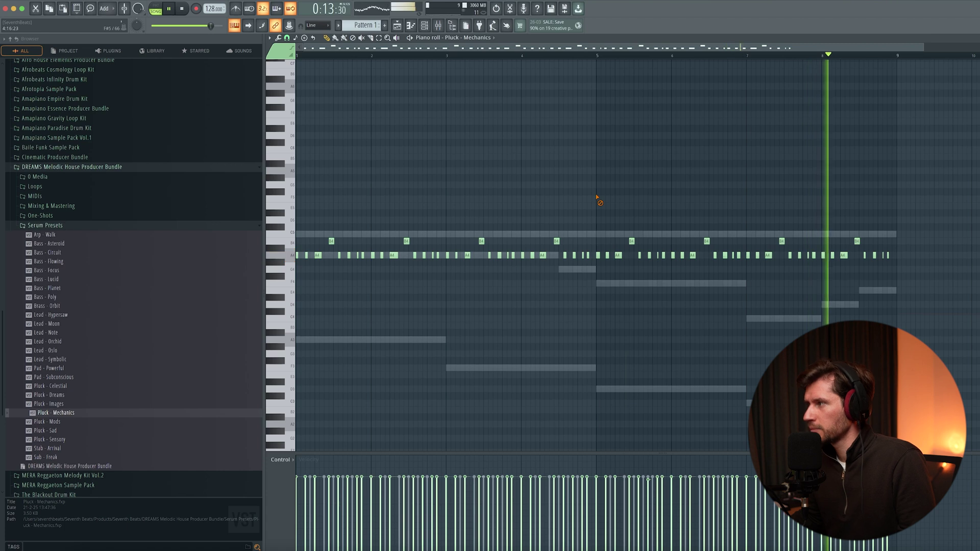
key(space)
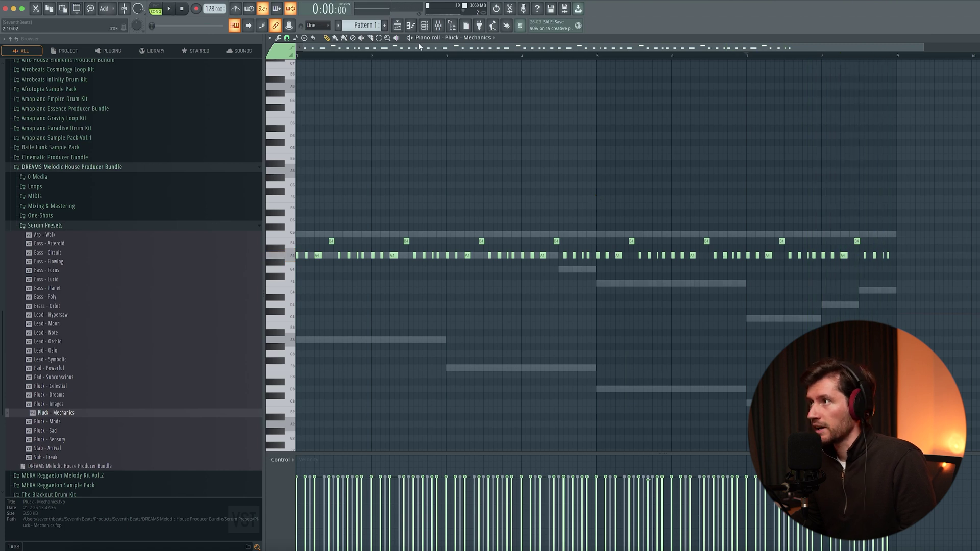
- Route the Pluck - Mechanics channel to mixer track 14
key(F6)
key(space)
key(space)
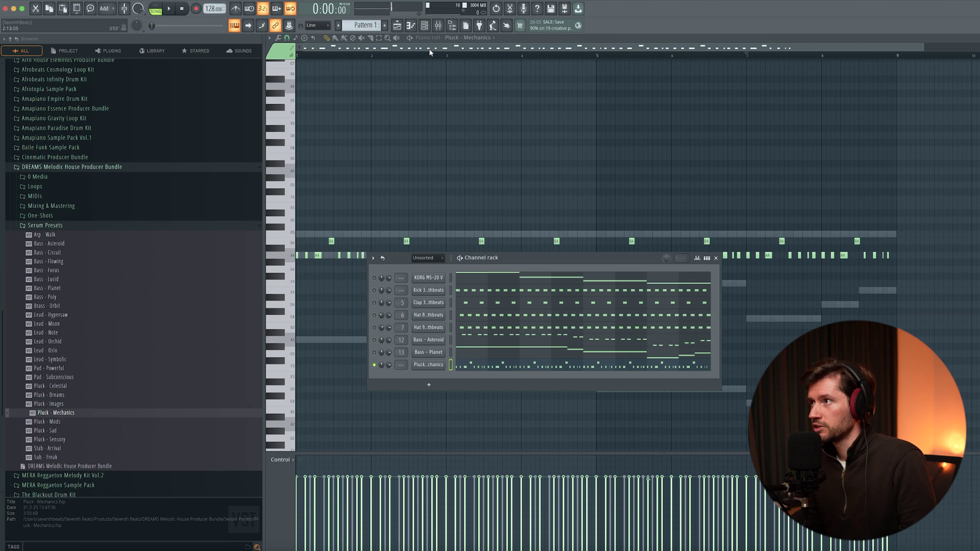
click(437, 28)
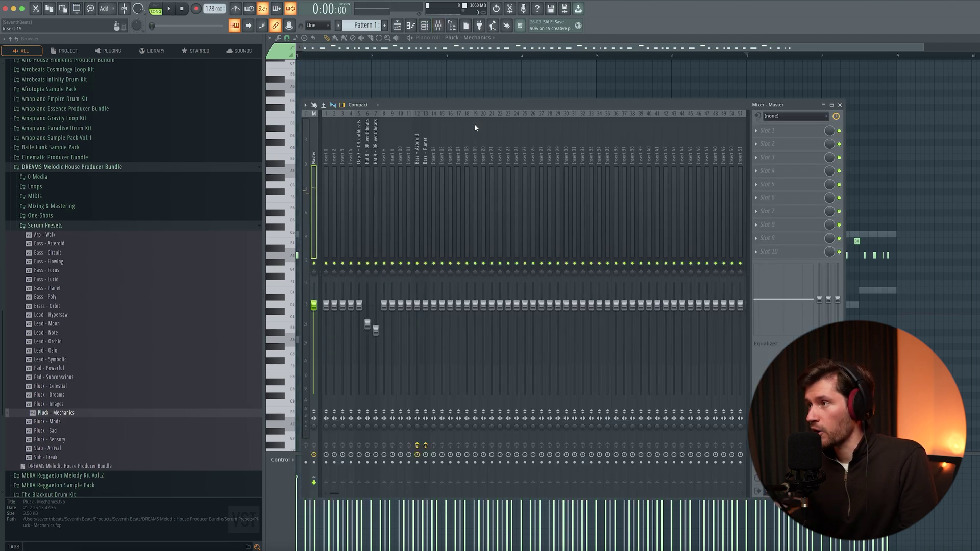
right_click(434, 157)
mouse_move(472, 213)
click(551, 213)
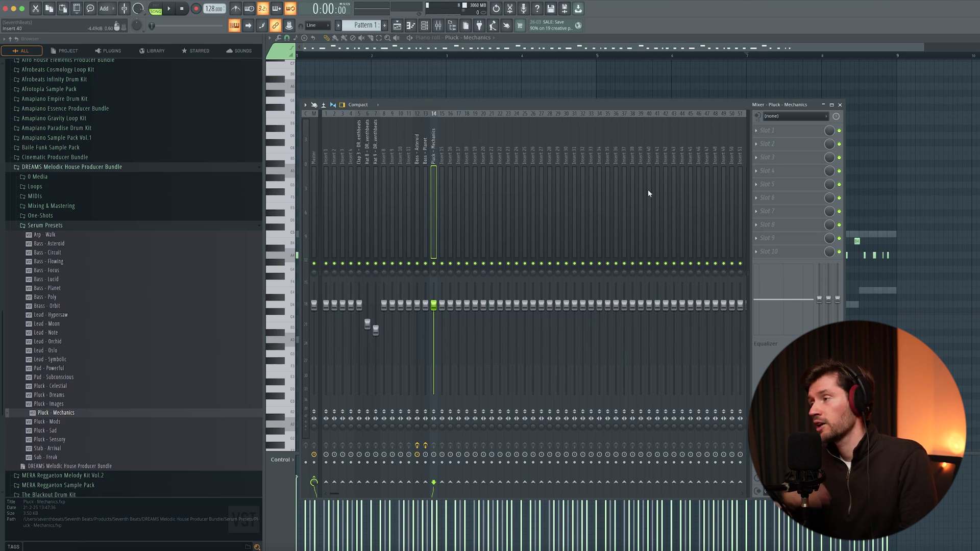
- Enable Ozone 9 Imager and Efx REFRACT on the pluck's mixer track, with the Imager's stereoize mode at II and REFRACT on its Electrify setting
key(space)
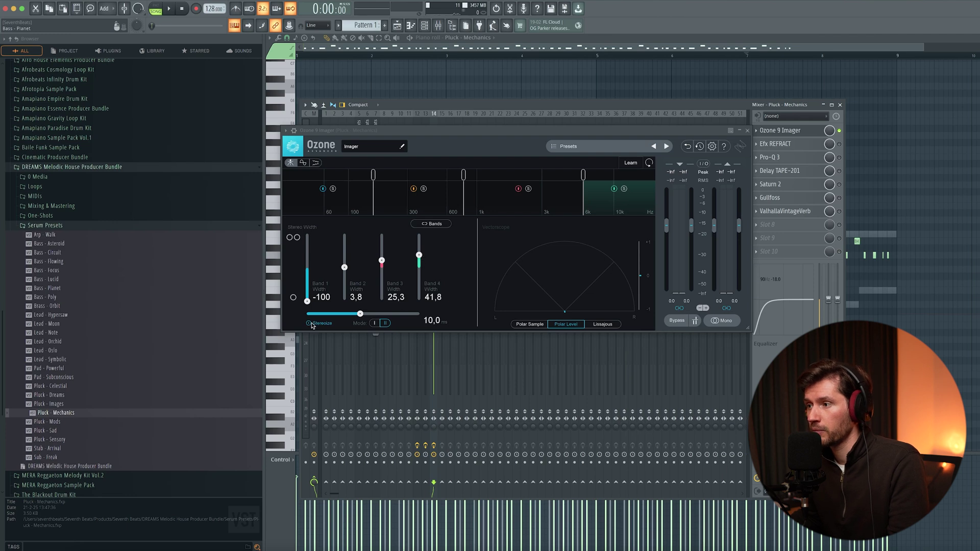
click(386, 324)
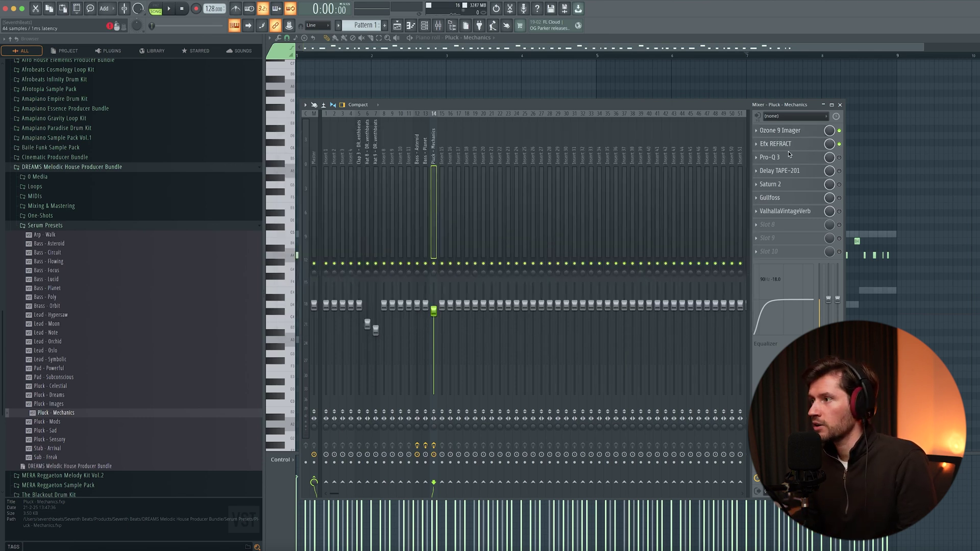
click(807, 146)
drag(371, 169, 484, 169)
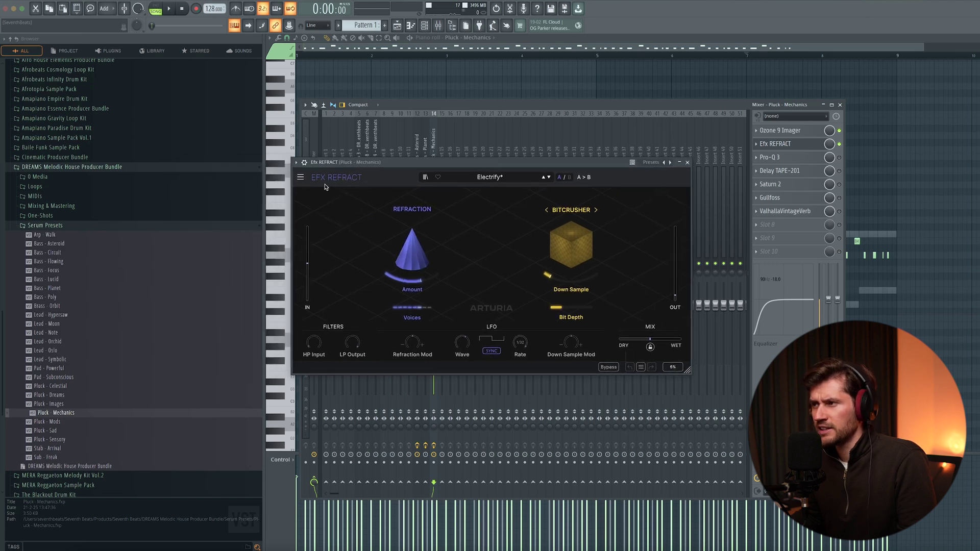
drag(325, 185, 379, 177)
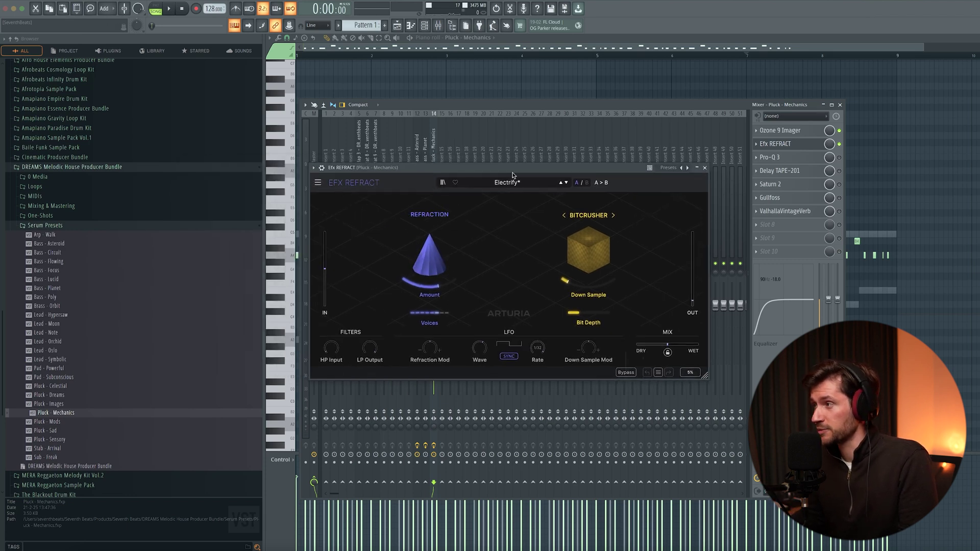
click(705, 169)
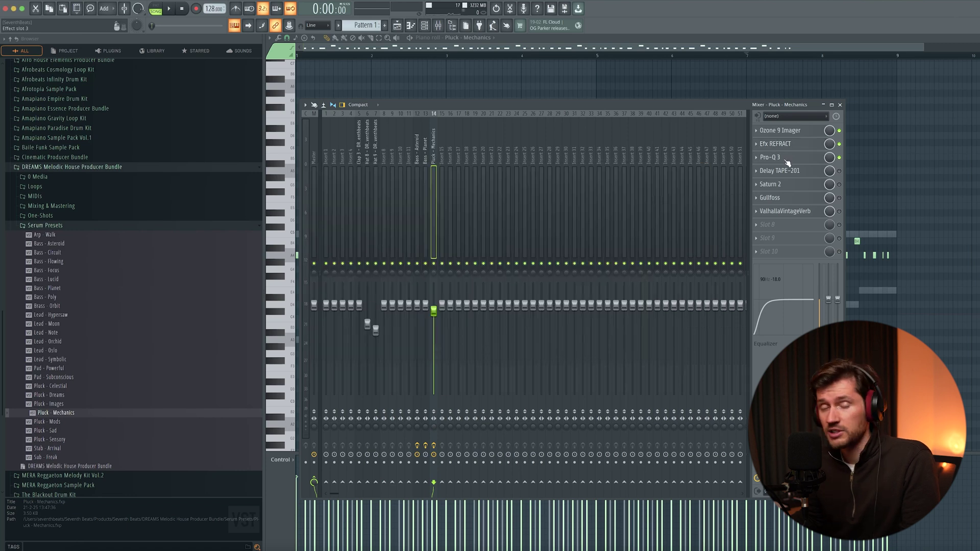
- Enable Delay TAPE-201 in the pluck's effect chain and review its 1.4d 1.8d Stereo settings
click(804, 175)
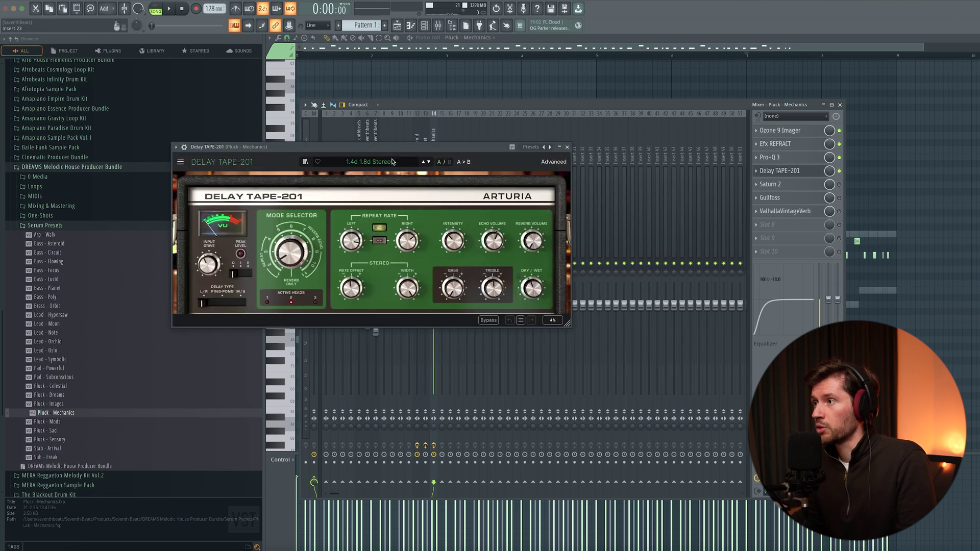
drag(388, 174, 489, 189)
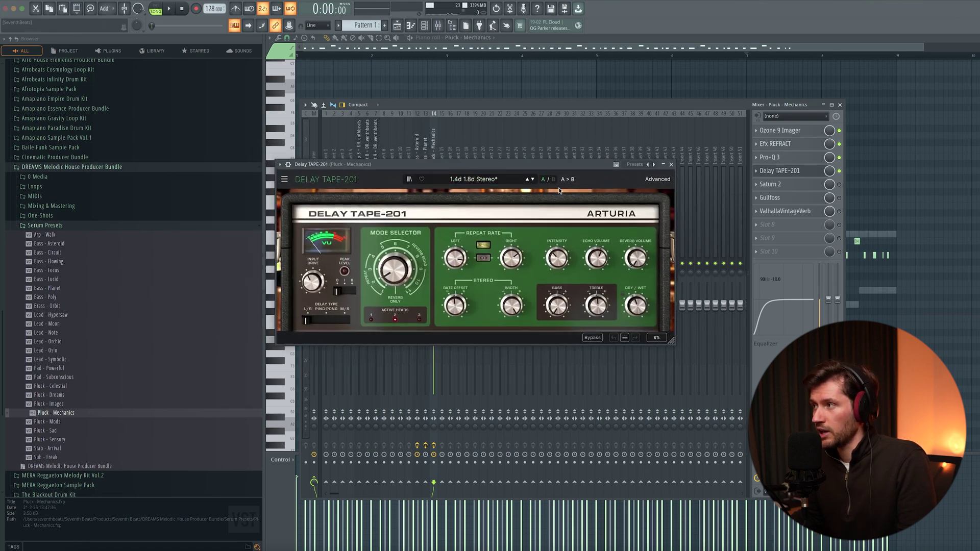
click(671, 165)
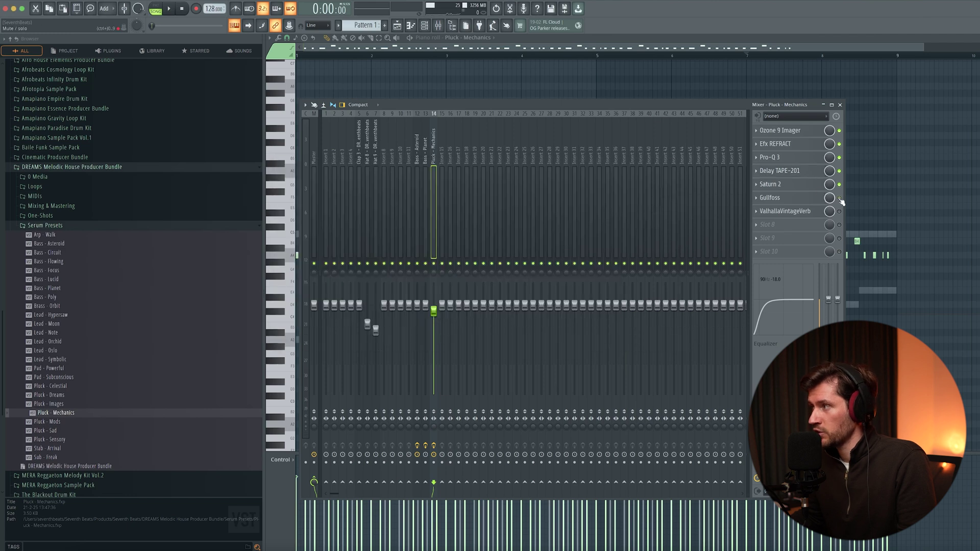
- Enable Gullfoss and ValhallaVintageVerb on the pluck's mixer track and listen to the complete effect chain
click(839, 199)
drag(487, 83, 455, 188)
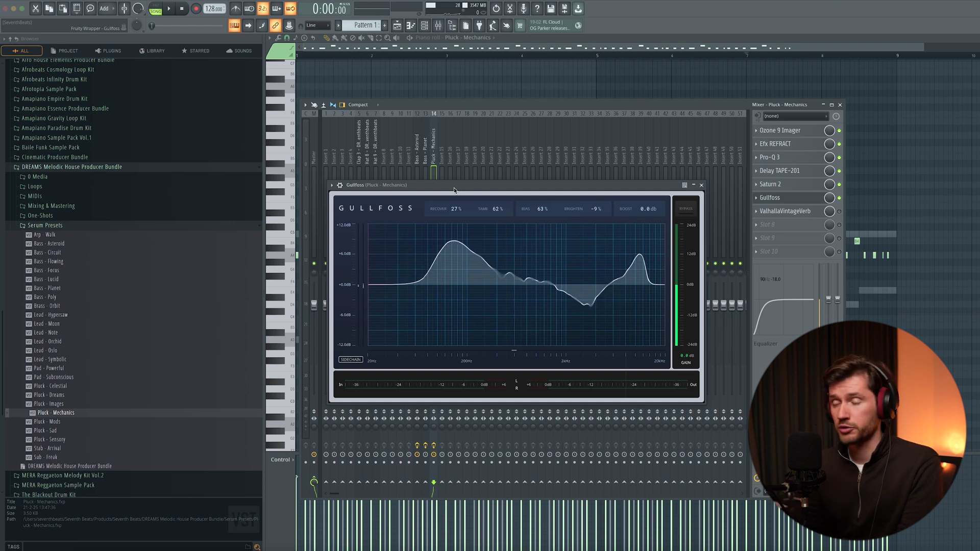
click(839, 212)
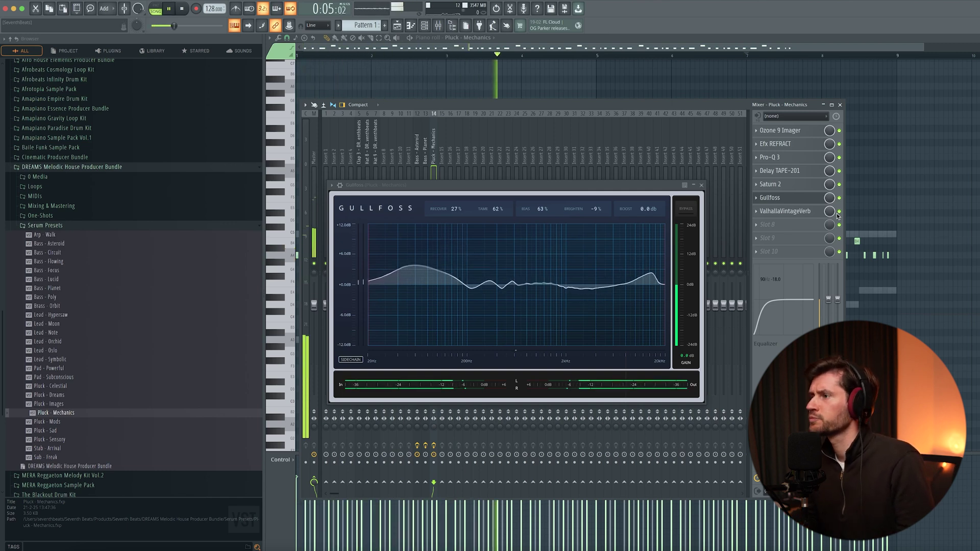
key(space)
click(701, 185)
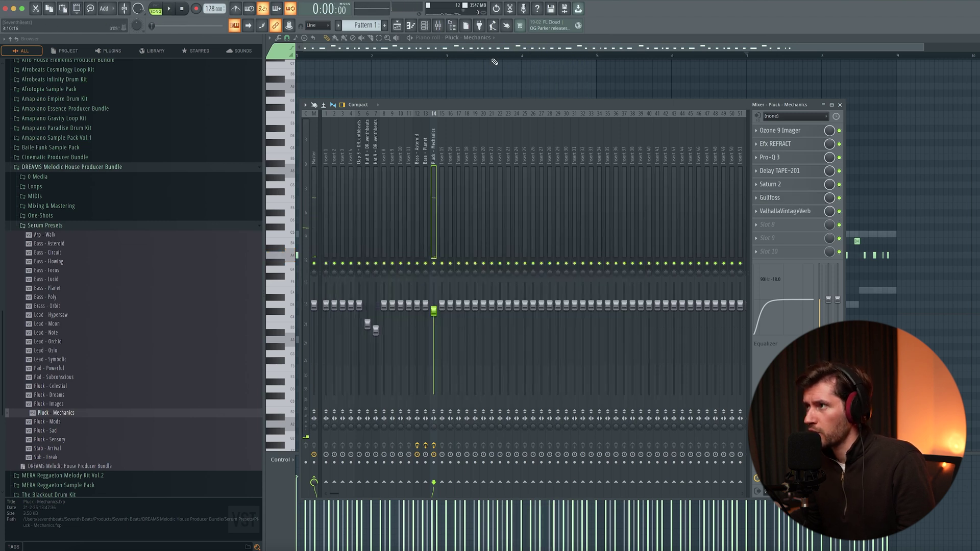
- Return to the playlist and listen to the arrangement with the processed pluck
key(F9)
click(424, 26)
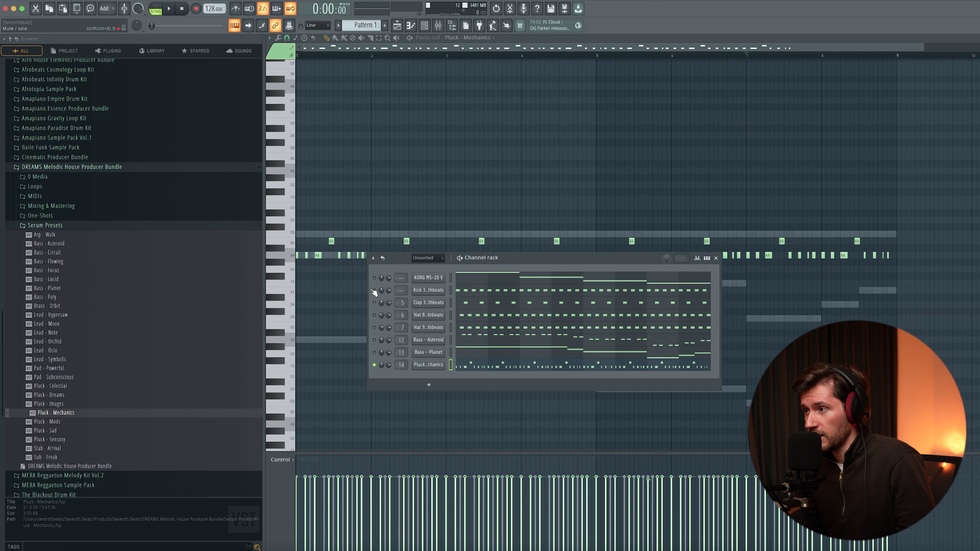
click(403, 27)
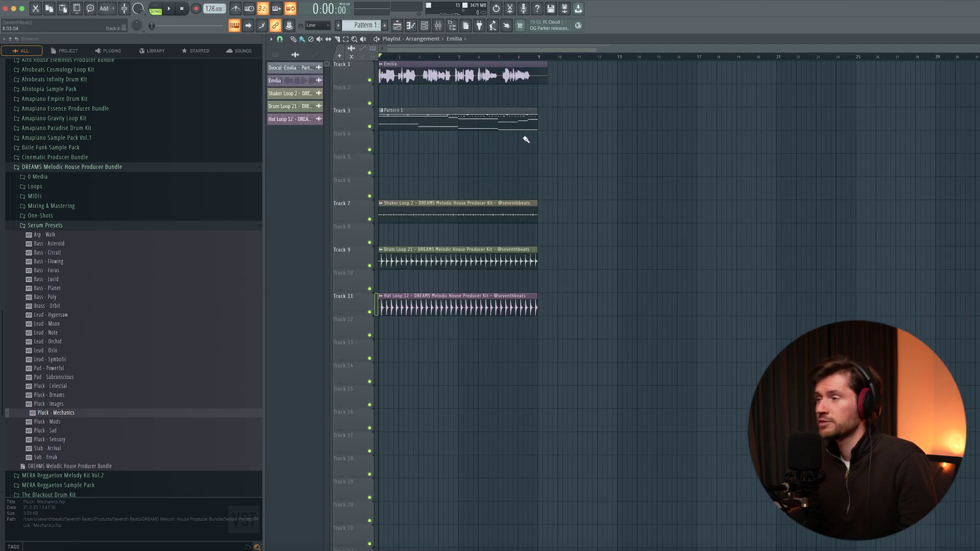
key(space)
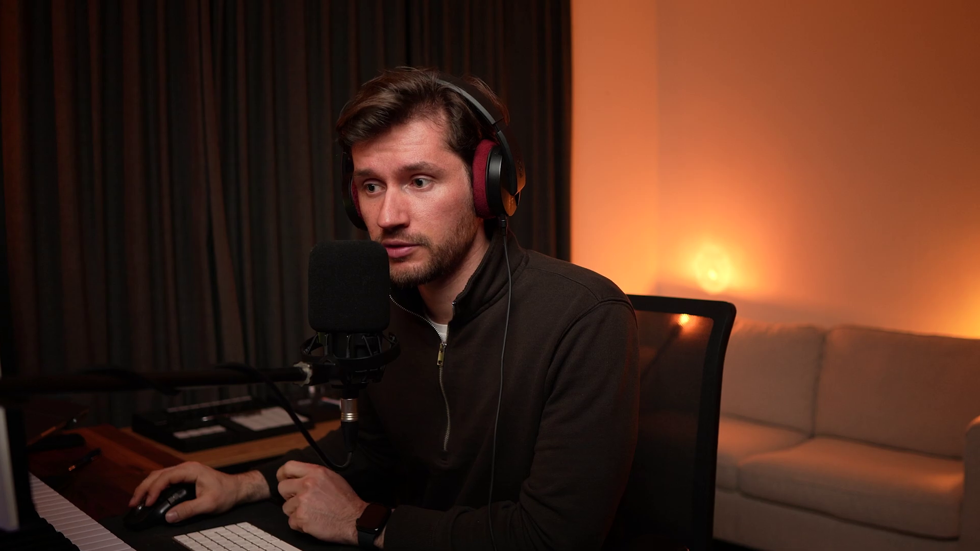
- Place Stab Loop 2 (Am) from the bundle's Melody Loops on Track 13, repeat it to fill eight bars, and play the arrangement
scroll(74, 340, down, 3)
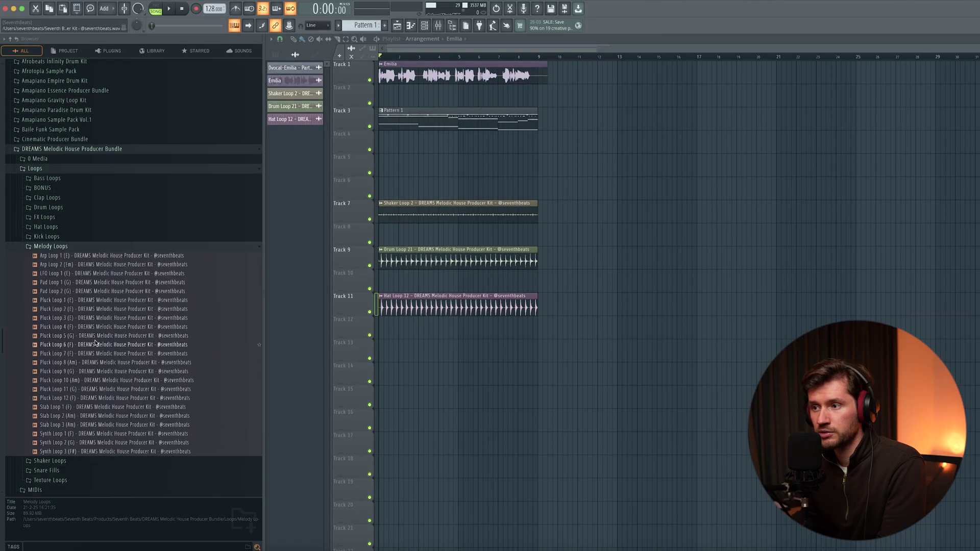
drag(112, 415, 386, 344)
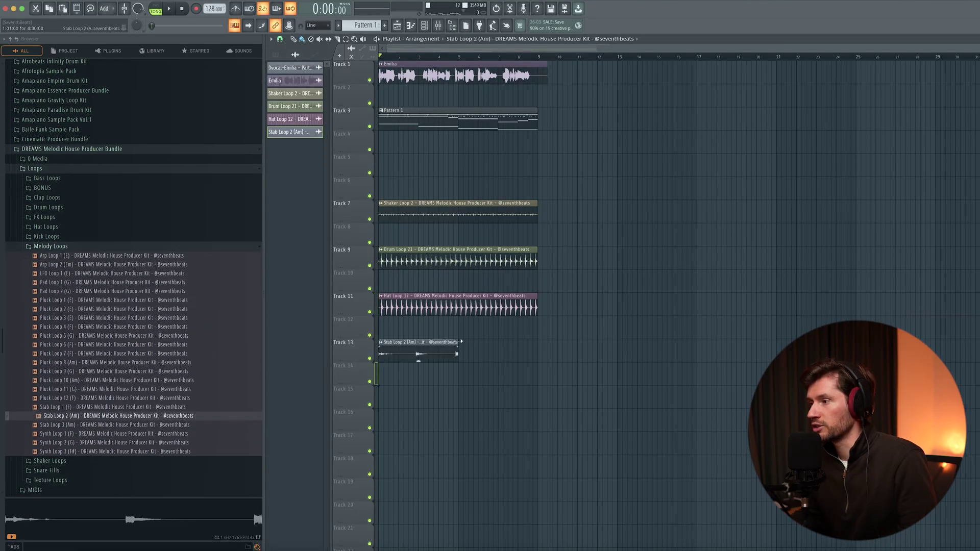
mouse_move(457, 333)
mouse_down()
mouse_move(486, 323)
mouse_move(489, 350)
mouse_up()
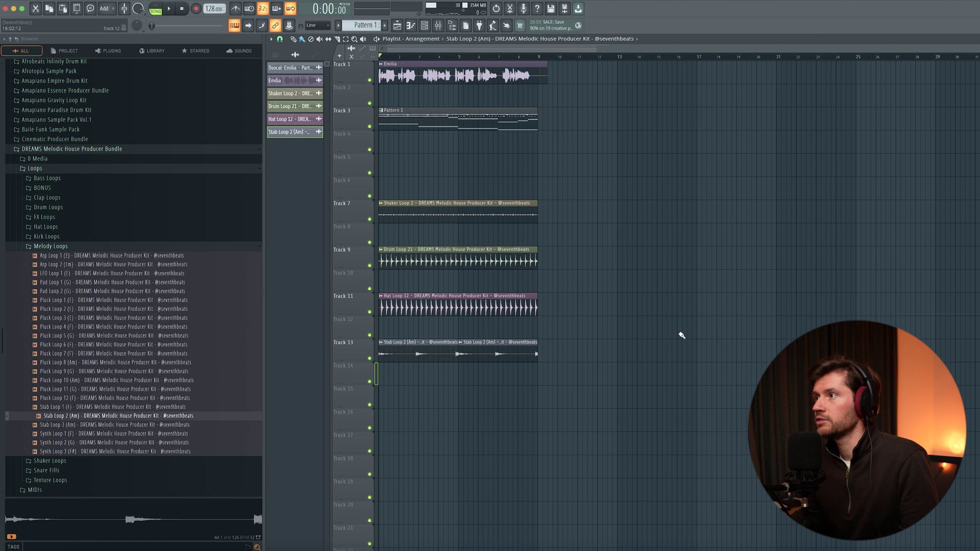
key(space)
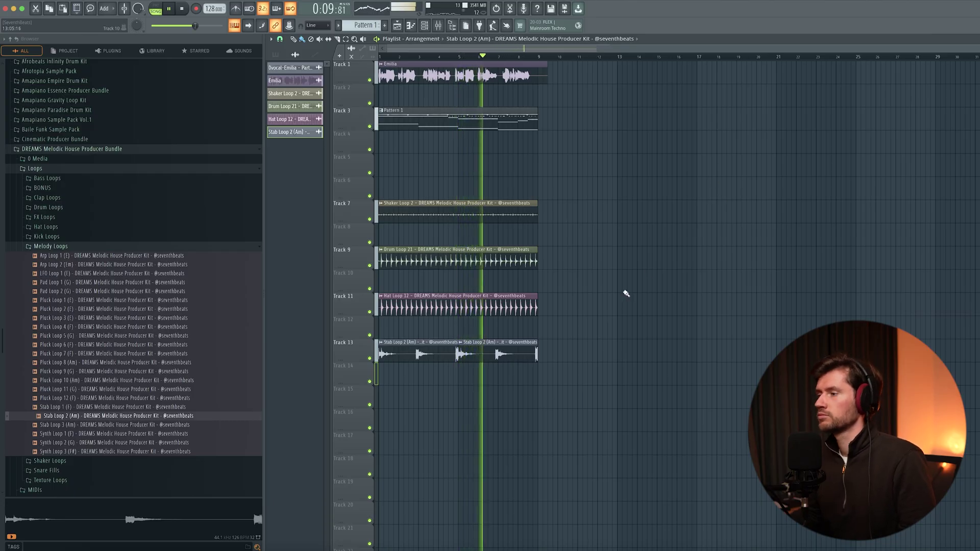
- Route Stab Loop 2 (Am) to mixer track 15 and lower its fader slightly
double_click(510, 342)
click(438, 25)
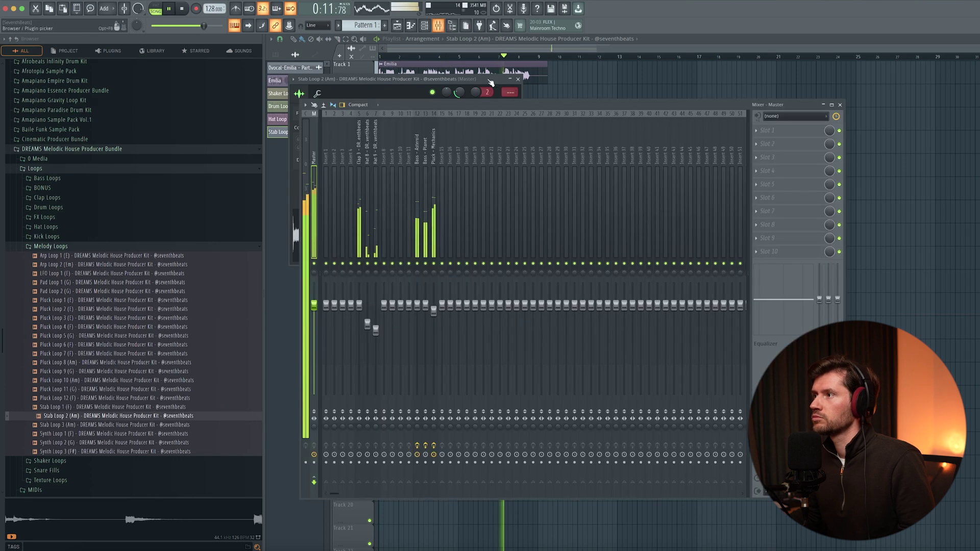
click(443, 159)
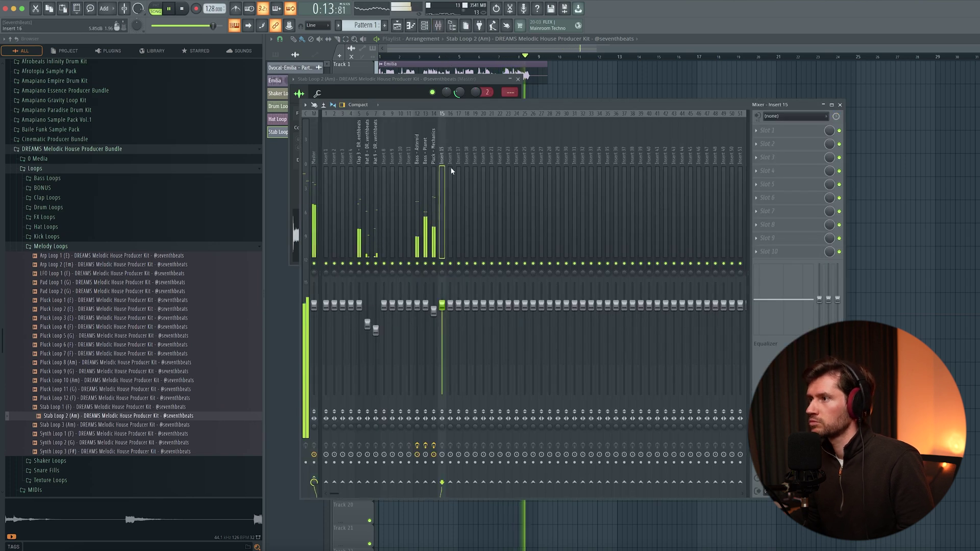
right_click(446, 162)
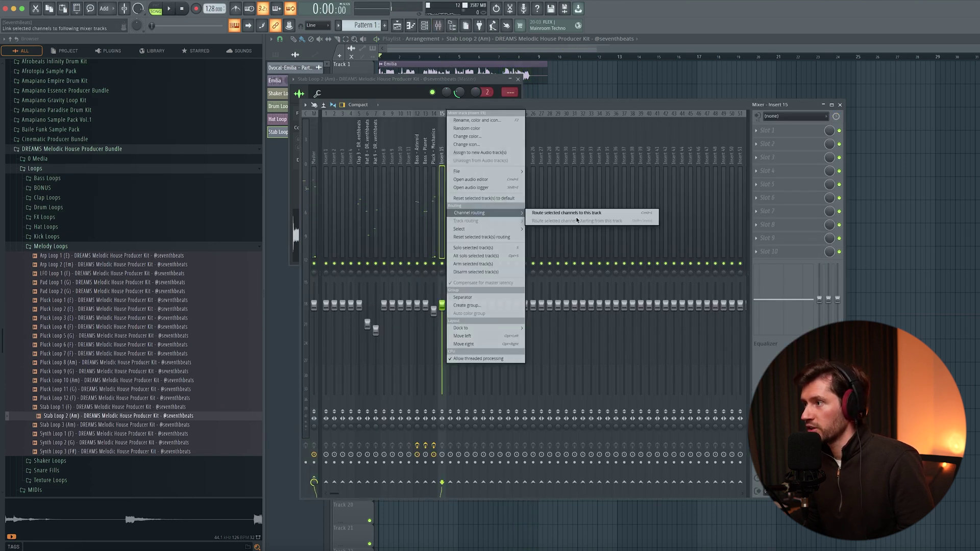
click(541, 212)
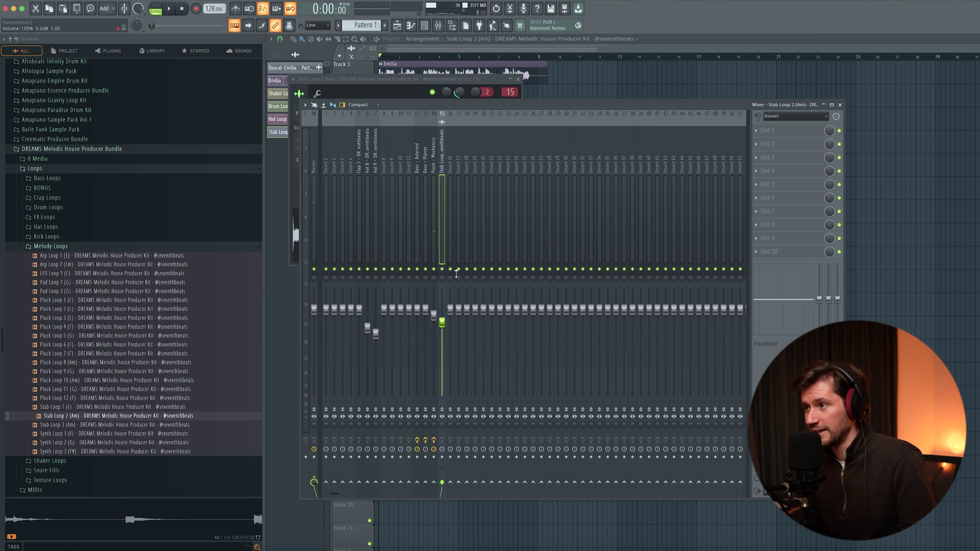
- Lower the Bass - Planet mixer fader to about the stab loop's fader level while checking the balance by playback
click(426, 167)
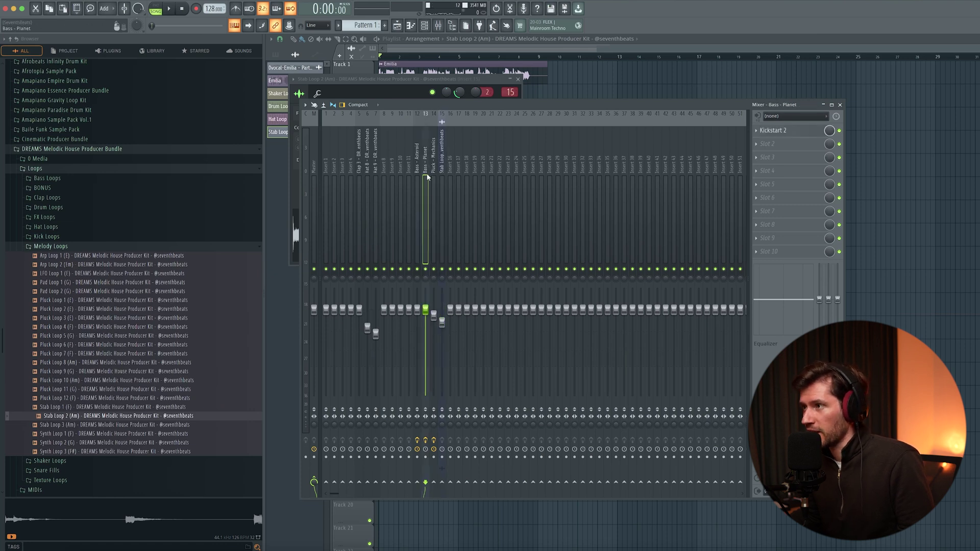
key(space)
key(space)
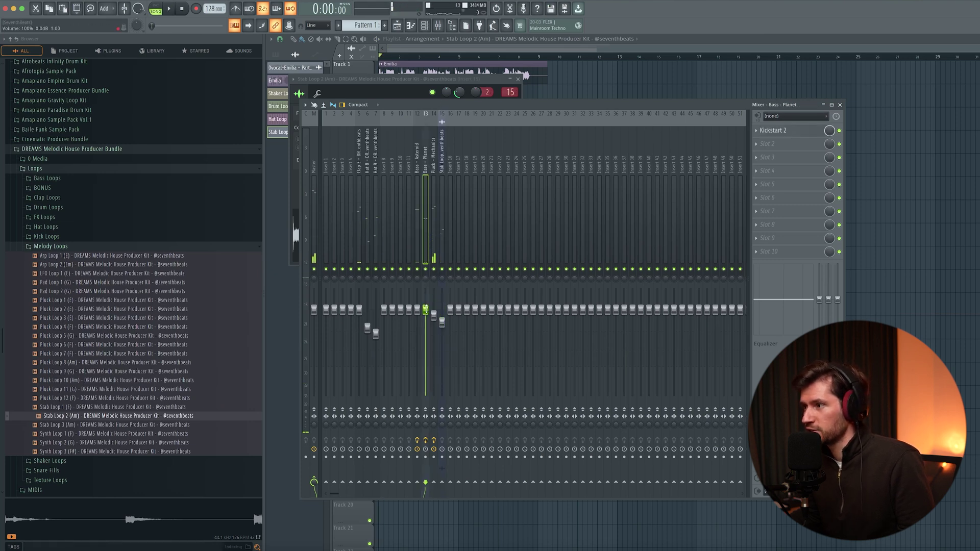
key(space)
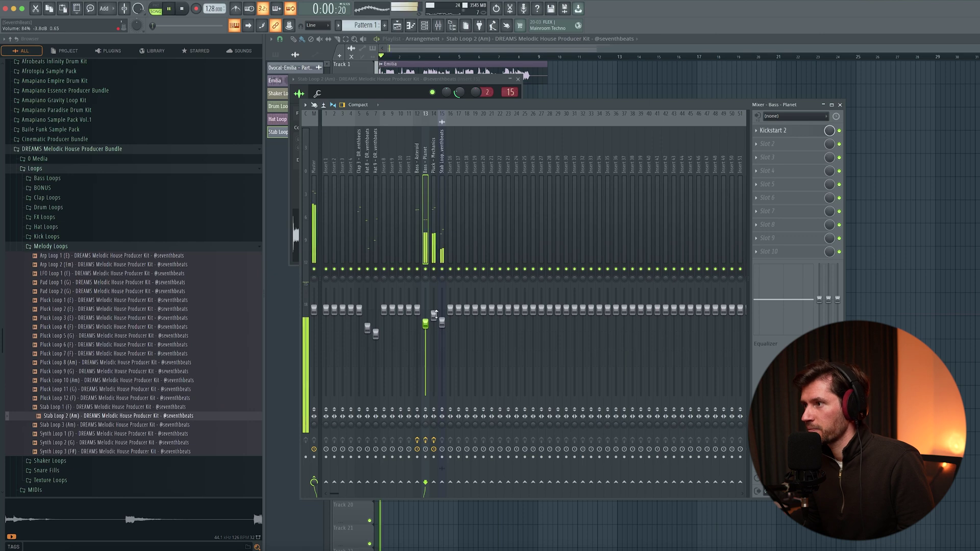
drag(425, 322, 426, 323)
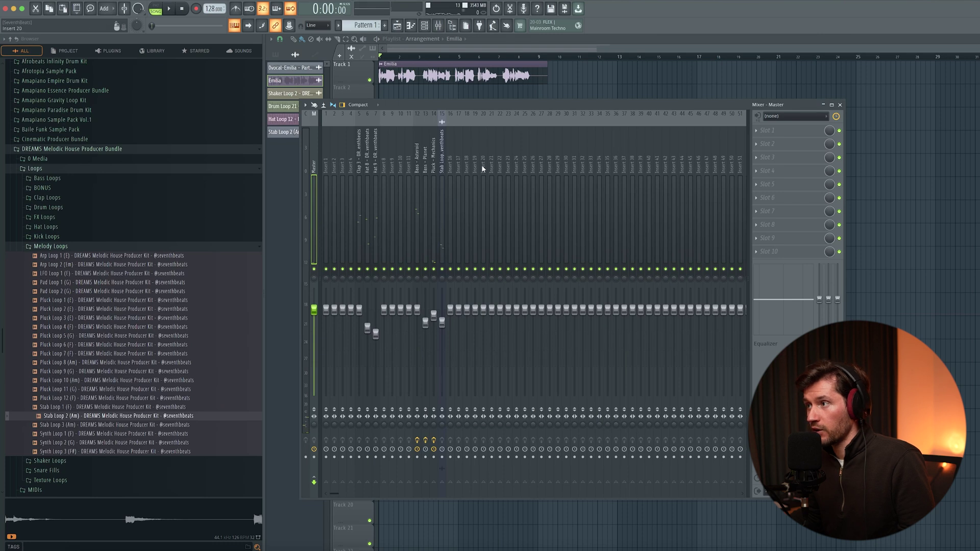
- Route the vocal clip to mixer track 20
right_click(483, 169)
mouse_move(526, 213)
click(607, 213)
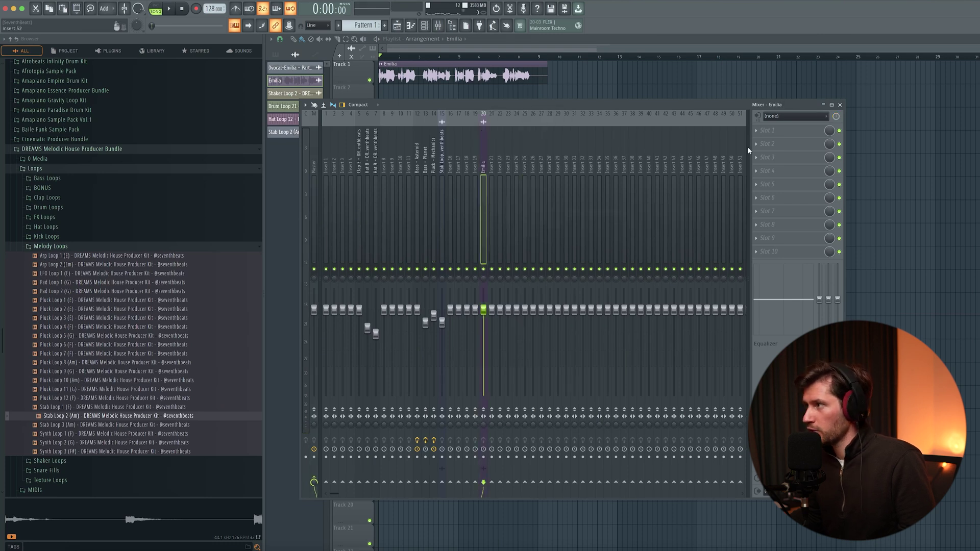
- Insert ValhallaVintageVerb on the vocal's mixer track and load the CathedralVocalChamber preset
click(762, 135)
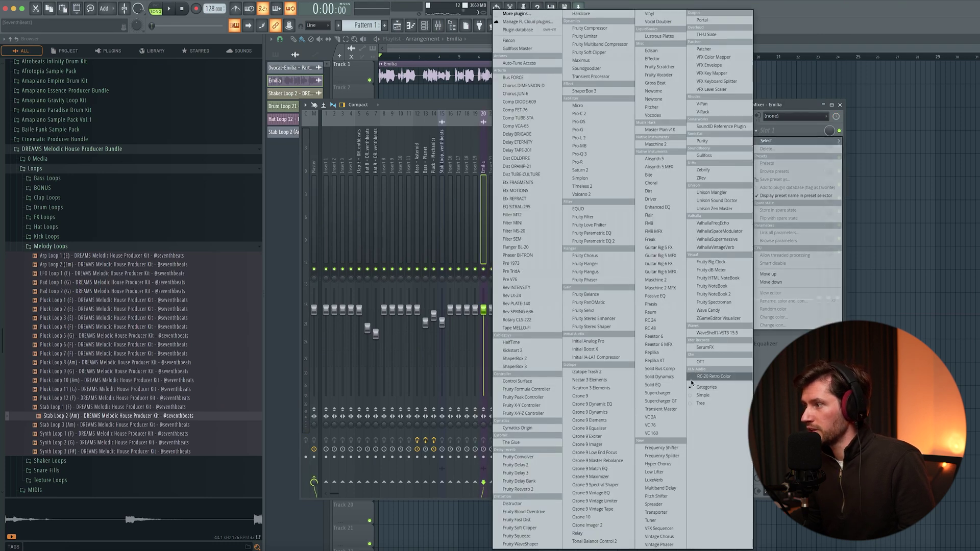
click(717, 248)
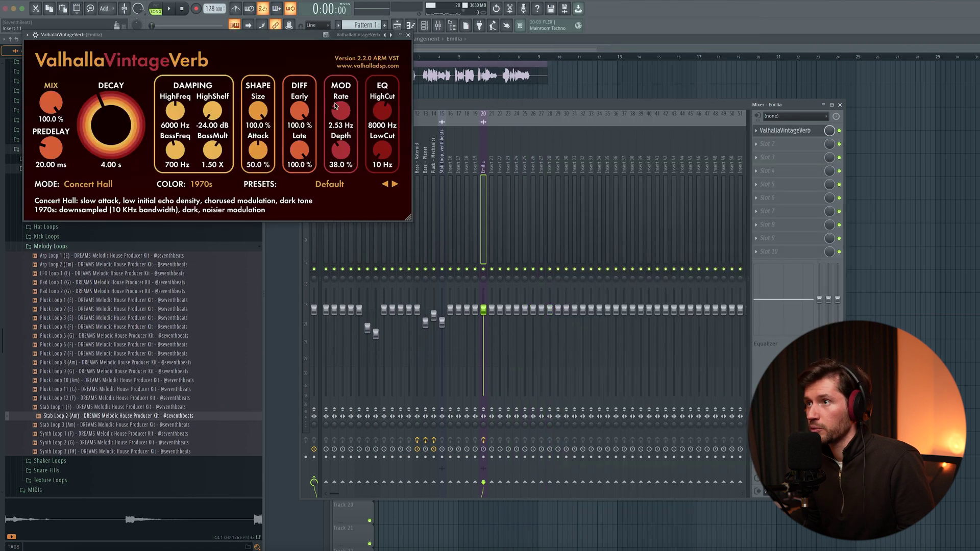
drag(189, 40, 408, 174)
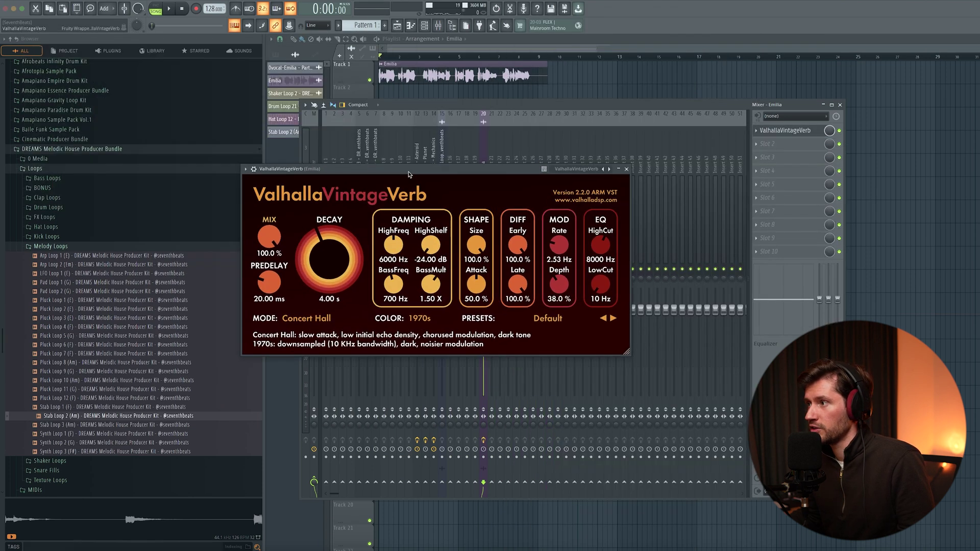
click(548, 318)
mouse_move(540, 404)
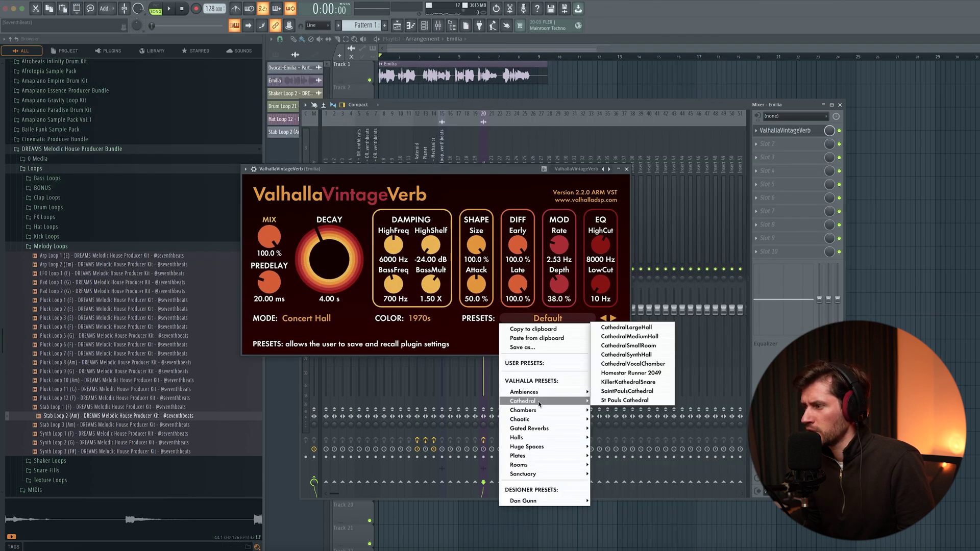
click(628, 364)
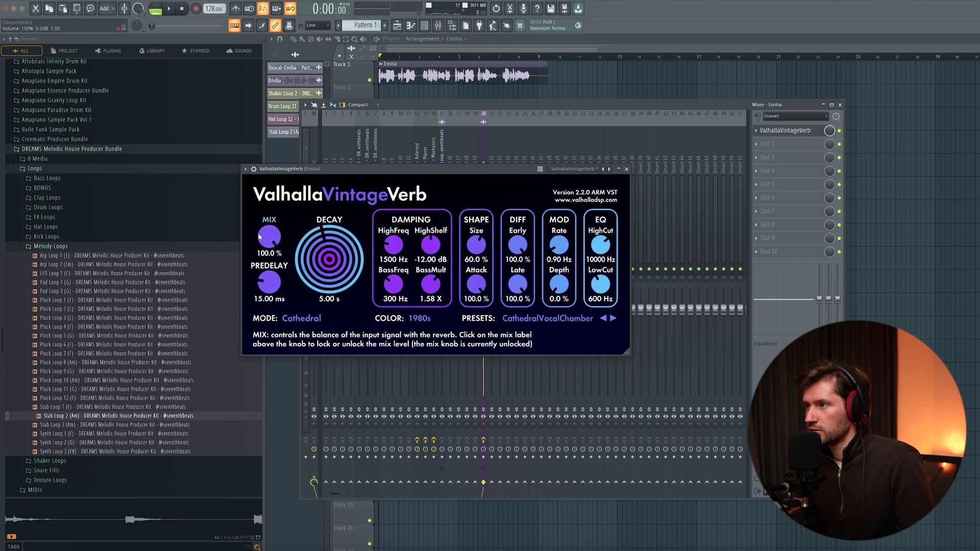
- Set the vocal reverb's mix to 14.4% and lower the vocal's mixer fader slightly during playback
drag(262, 236, 264, 307)
key(space)
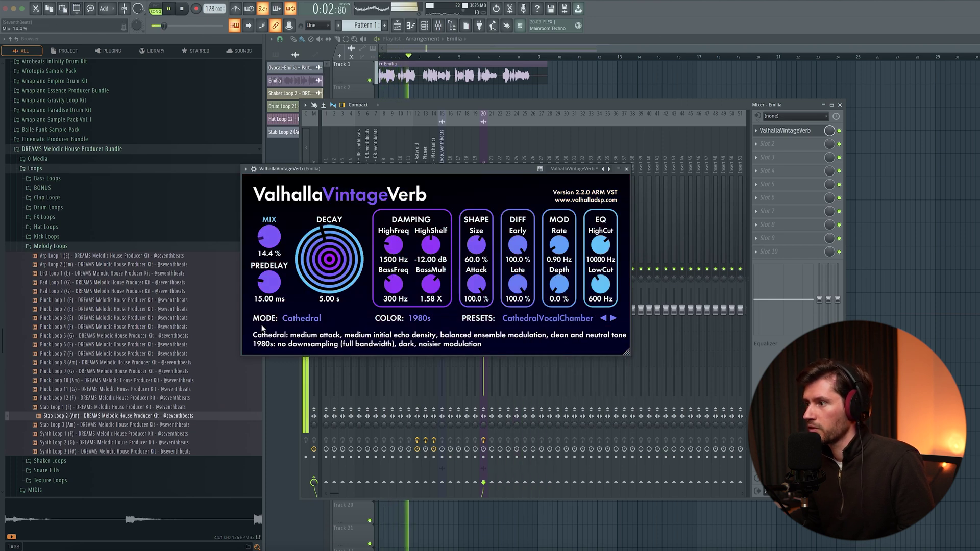
click(626, 169)
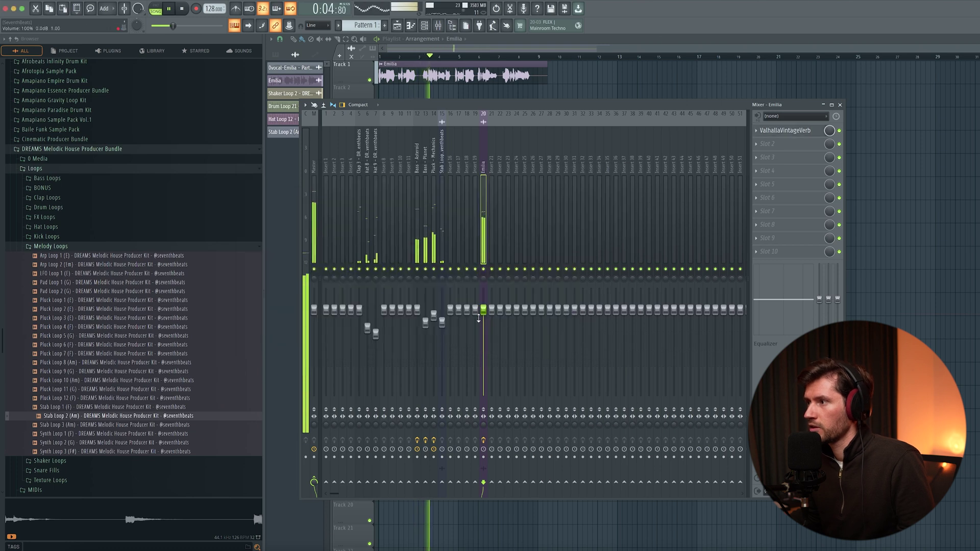
scroll(794, 132, down, 3)
key(space)
- Insert Pro-Q 3 in the vocal mixer track's first slot and add a low-frequency band around 134 Hz
click(766, 131)
click(574, 155)
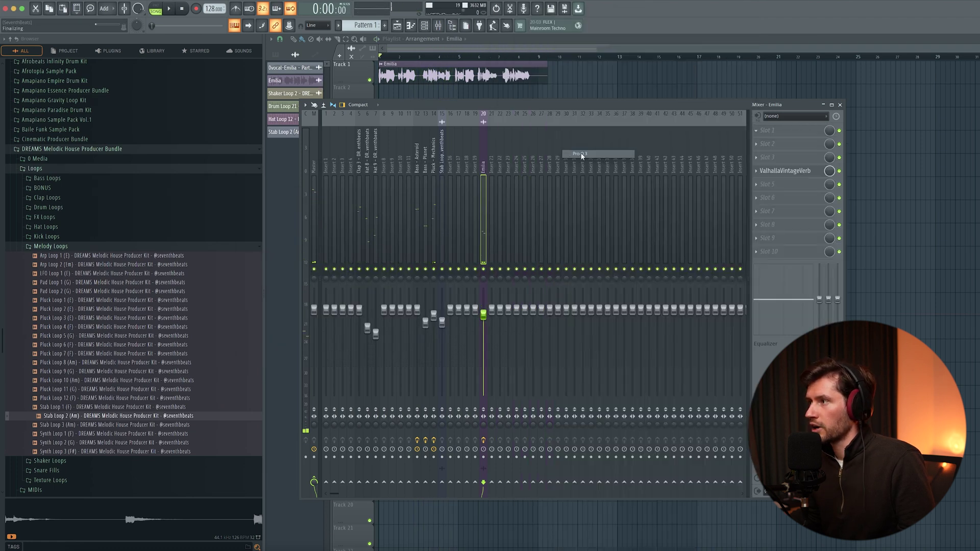
drag(156, 139, 156, 132)
right_click(156, 133)
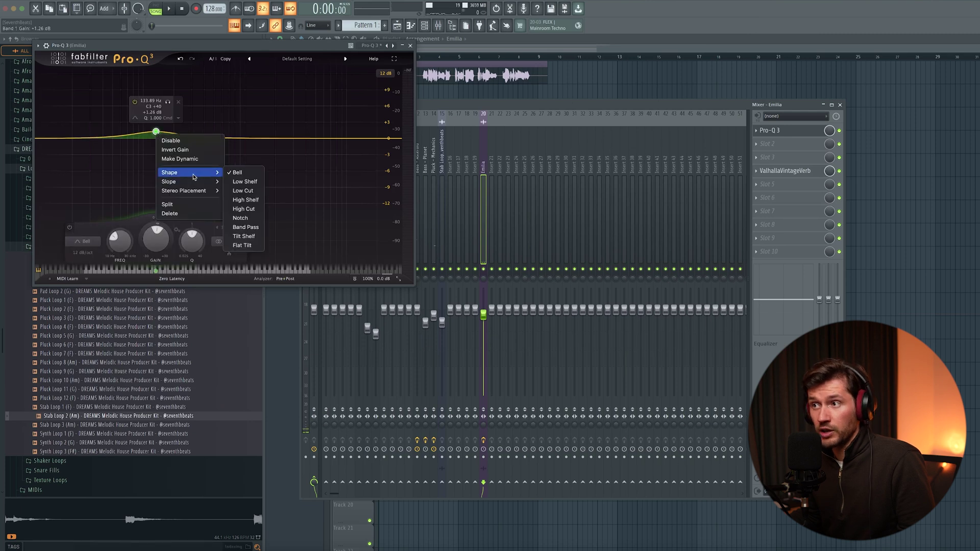
click(178, 108)
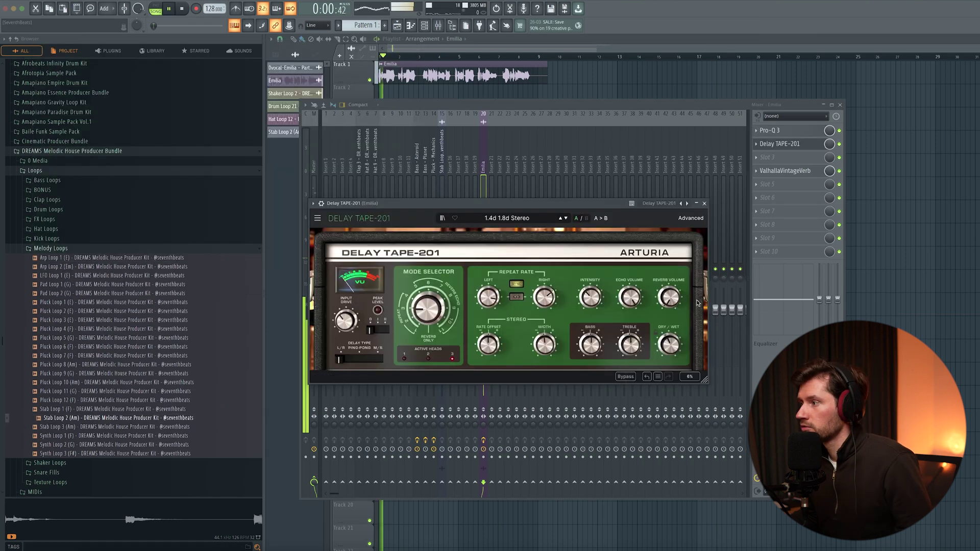
- Set the dry/wet of Delay TAPE-201 on the vocal's mixer track to 0.143 and audition the result
drag(669, 345, 670, 354)
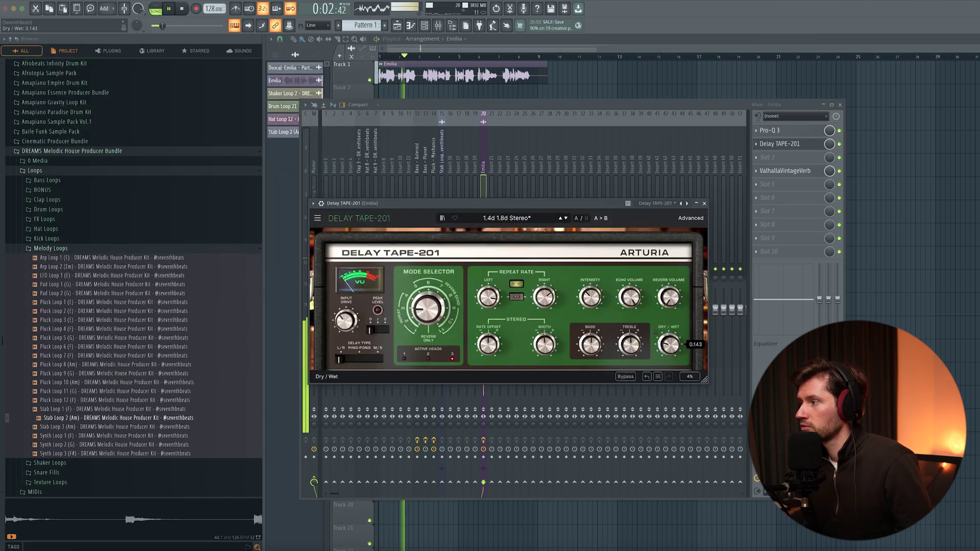
click(705, 203)
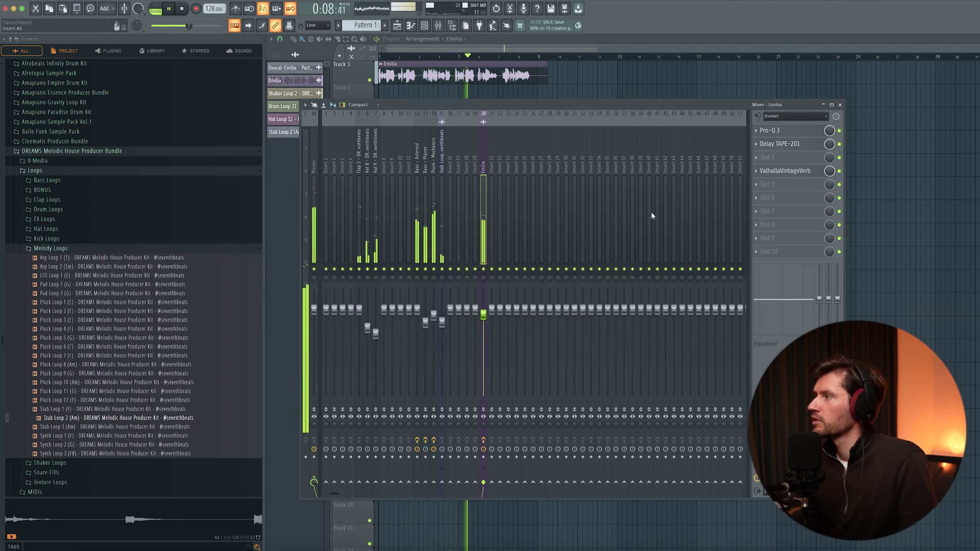
key(space)
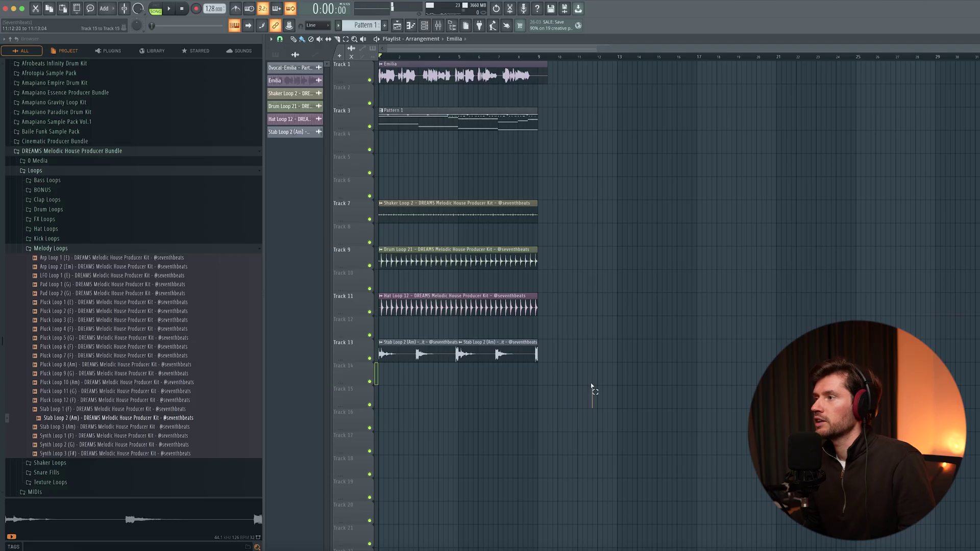
- Select all the playlist clips and move them together to start at bar 13
drag(592, 405, 663, 59)
super+click(881, 141)
click(696, 121)
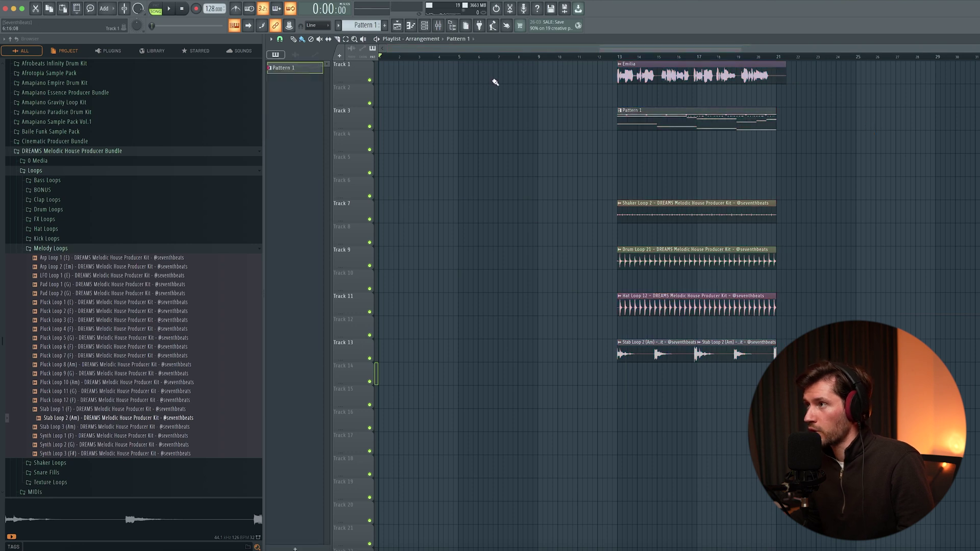
- Split Pattern 1 by channel and replace its playlist clip with the separate patterns on tracks 15 to 22 at bar 13
right_click(291, 69)
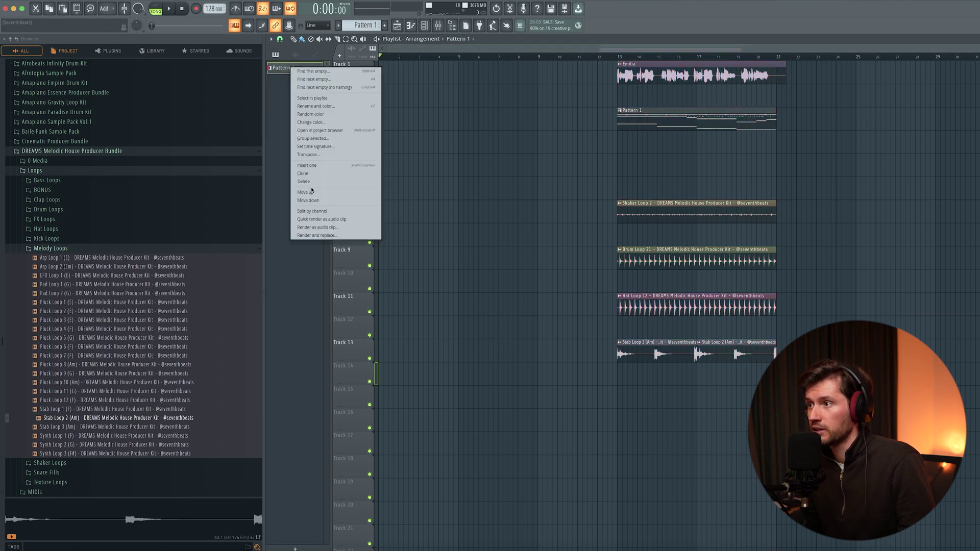
click(312, 212)
right_click(685, 122)
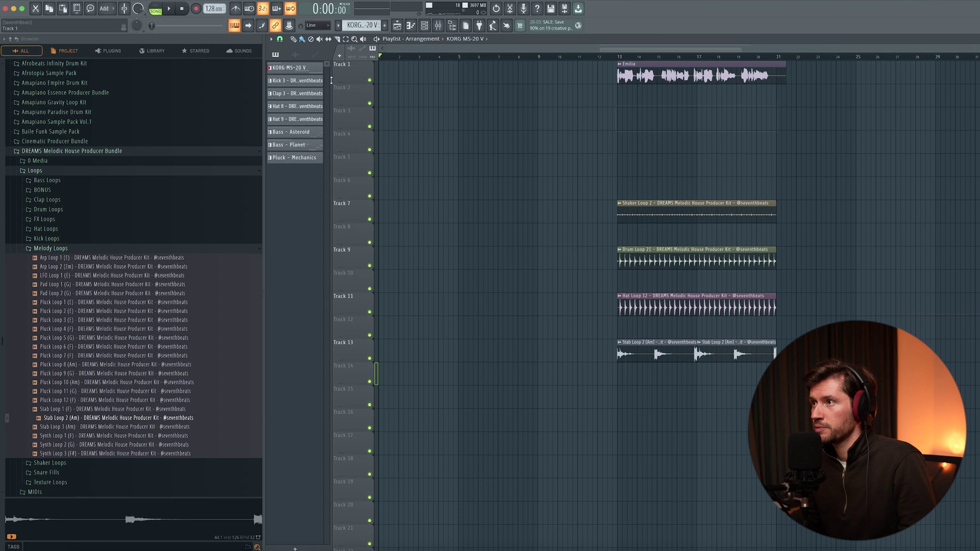
shift+click(290, 157)
drag(349, 77, 618, 390)
- Regroup the drum clips, with kick, clap and hat patterns on tracks 2 to 5 and the drum, shaker and hat loops on tracks 6 to 8
drag(823, 347, 606, 205)
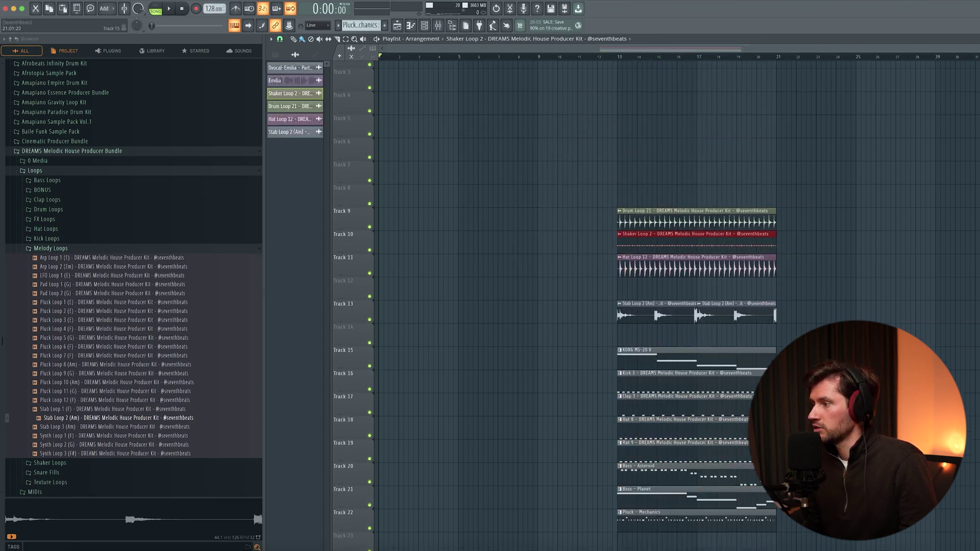
scroll(786, 528, down, 1)
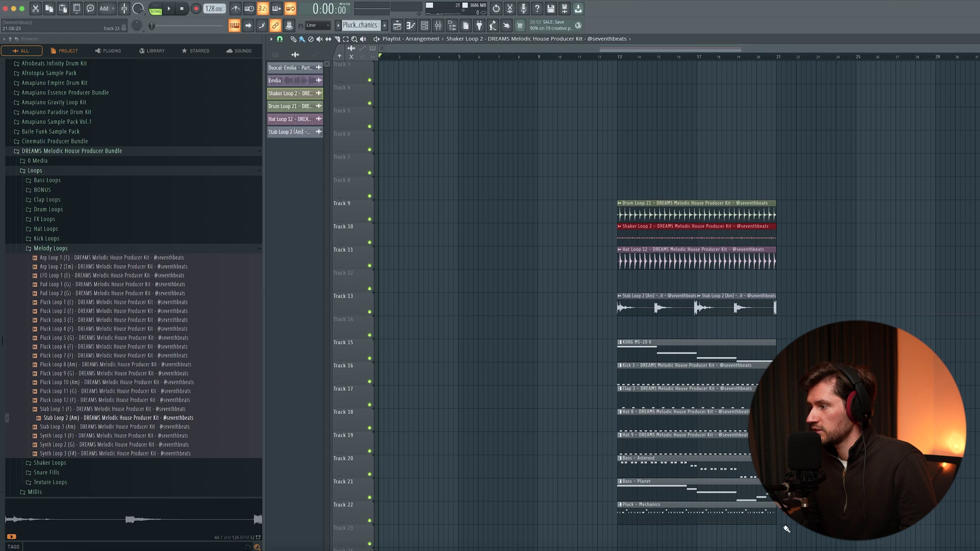
drag(782, 450, 614, 375)
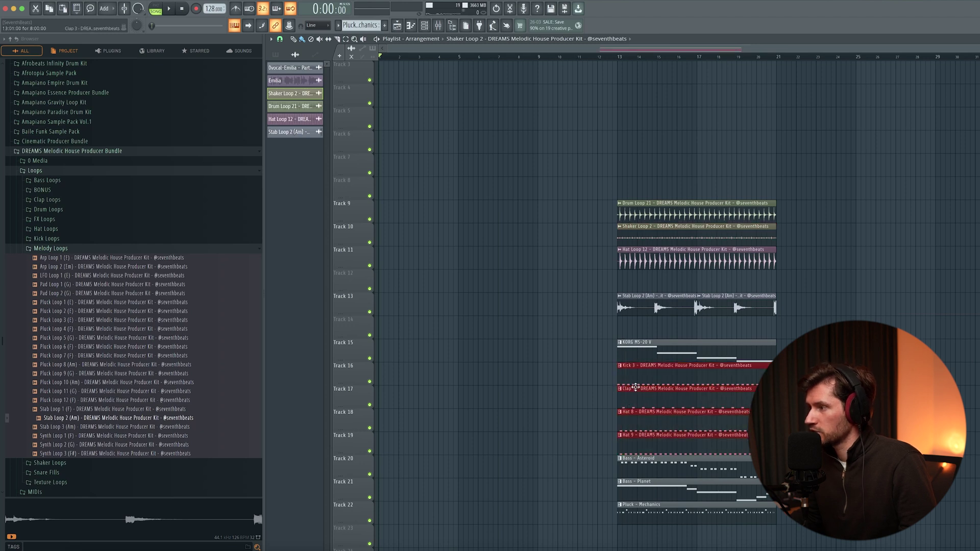
scroll(653, 408, up, 2)
drag(664, 435, 663, 111)
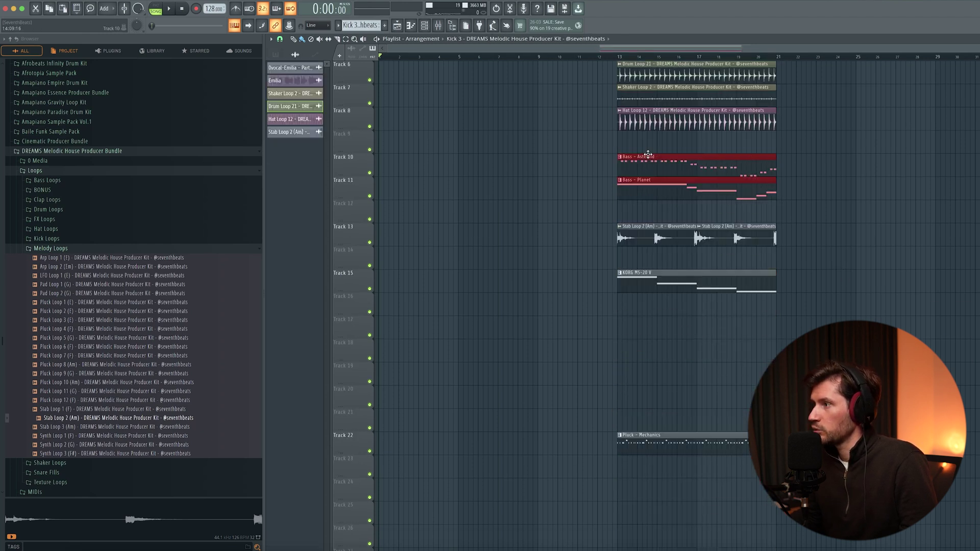
- Move the KORG MS-20 V pattern to track 12 ahead of the other clips and Pluck - Mechanics to track 14
click(648, 155)
drag(654, 273, 480, 203)
drag(645, 443, 645, 282)
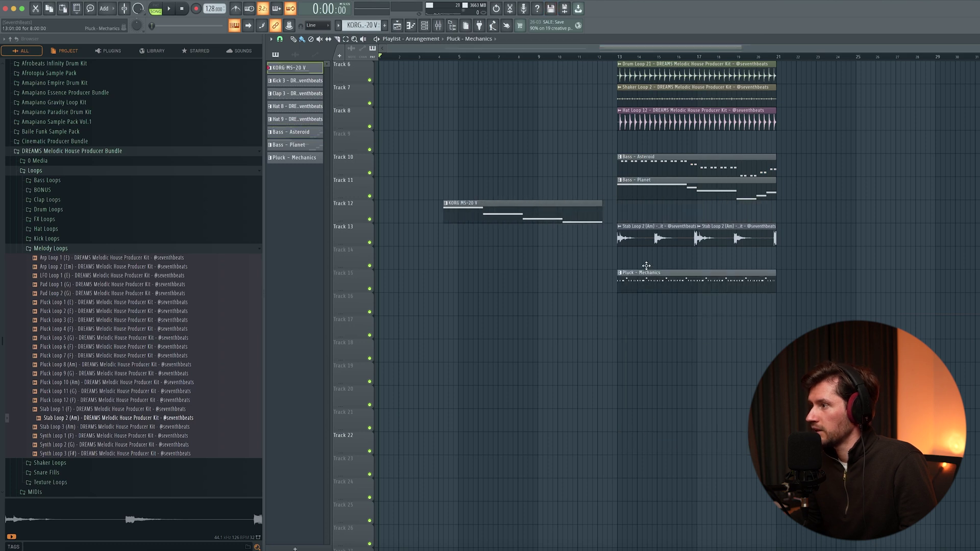
drag(645, 281, 646, 258)
- Copy the KORG MS-20 V notes into the Bass - Planet channel one octave higher within the KORG pattern and audition them
key(space)
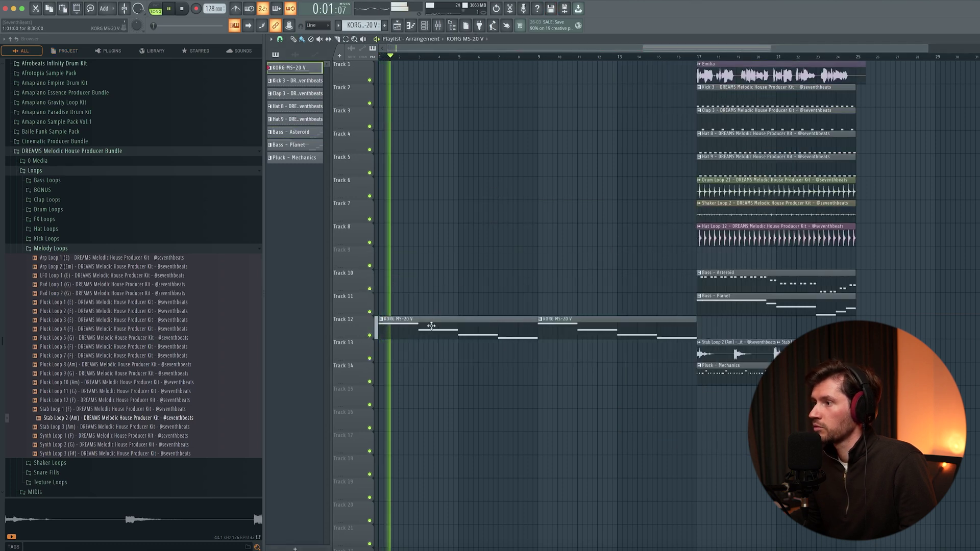
double_click(431, 326)
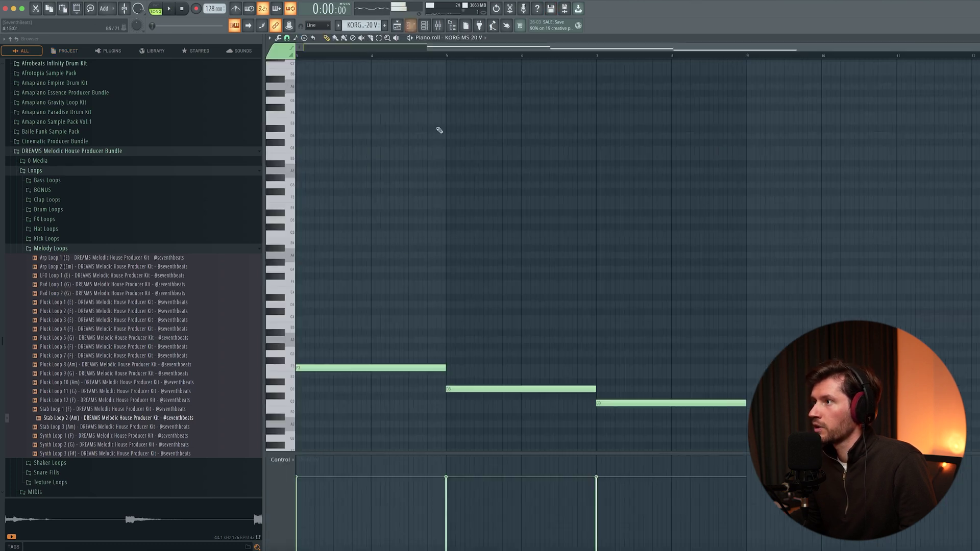
click(429, 26)
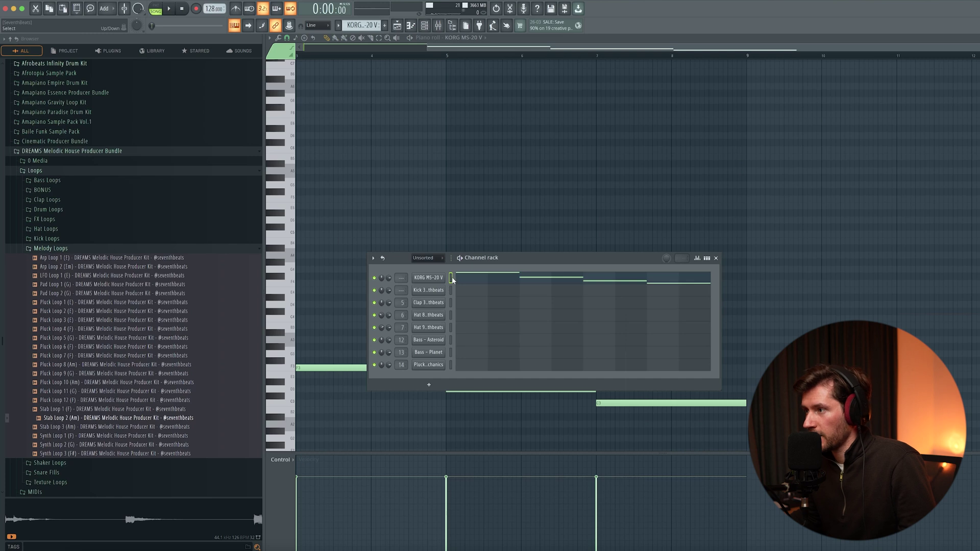
click(452, 353)
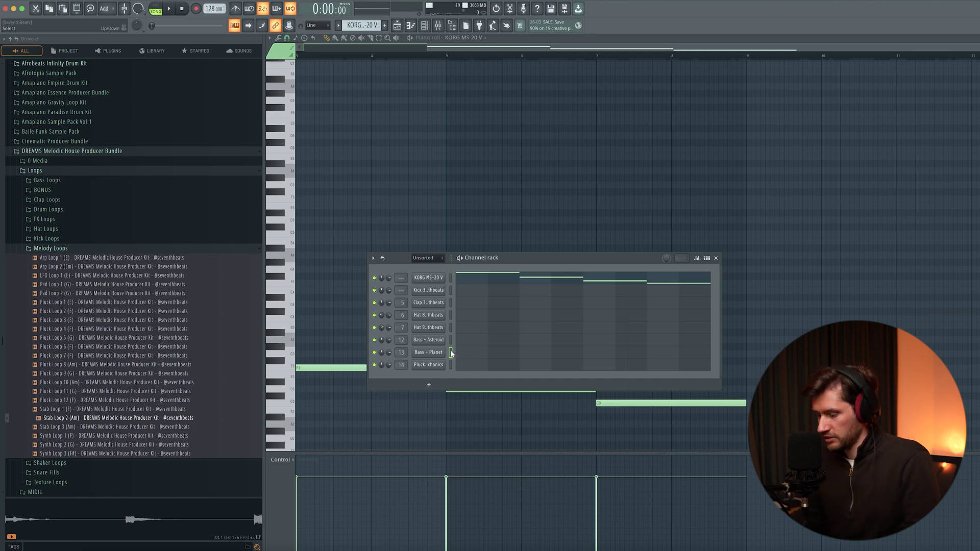
key(space)
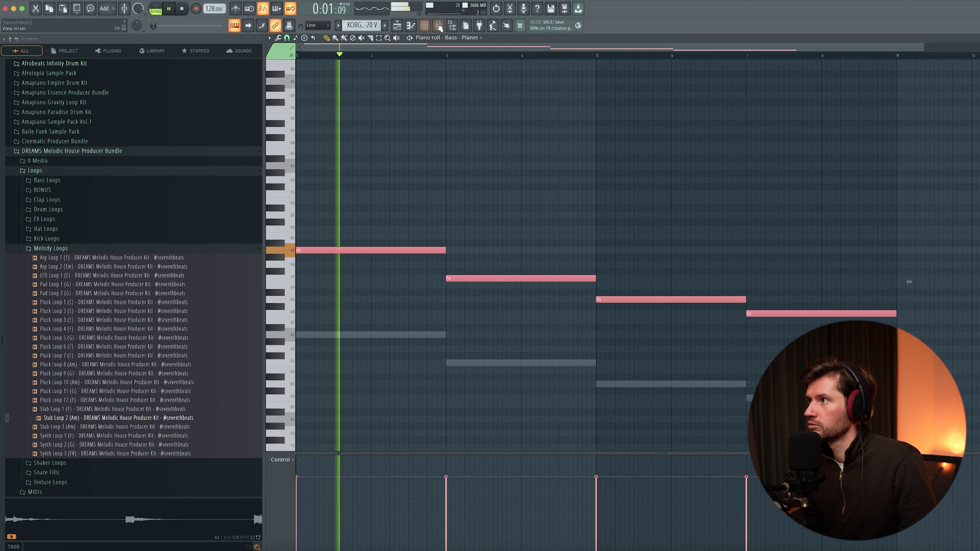
- Set up Kickstart 2 on the Bass - Planet mixer track with a sidechain input and audio triggering
click(438, 26)
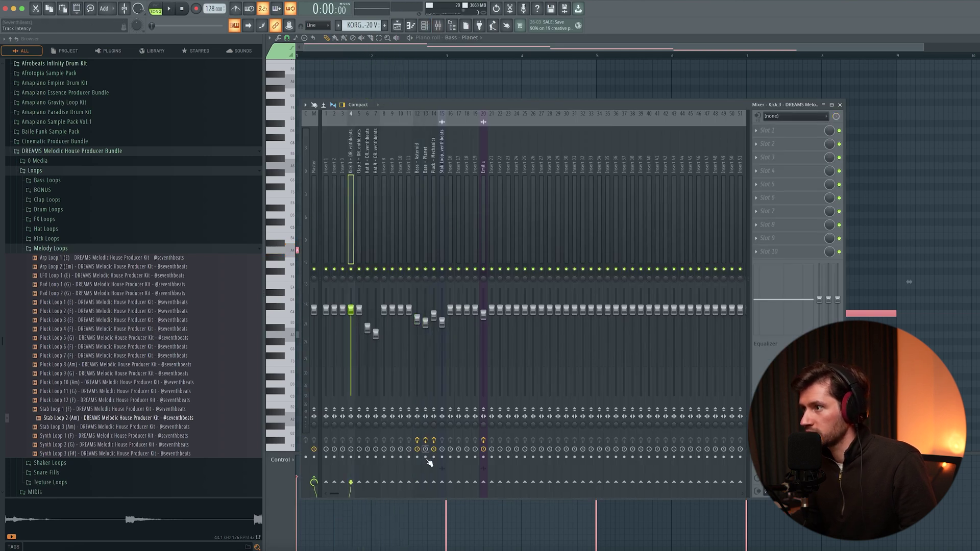
click(427, 160)
click(759, 134)
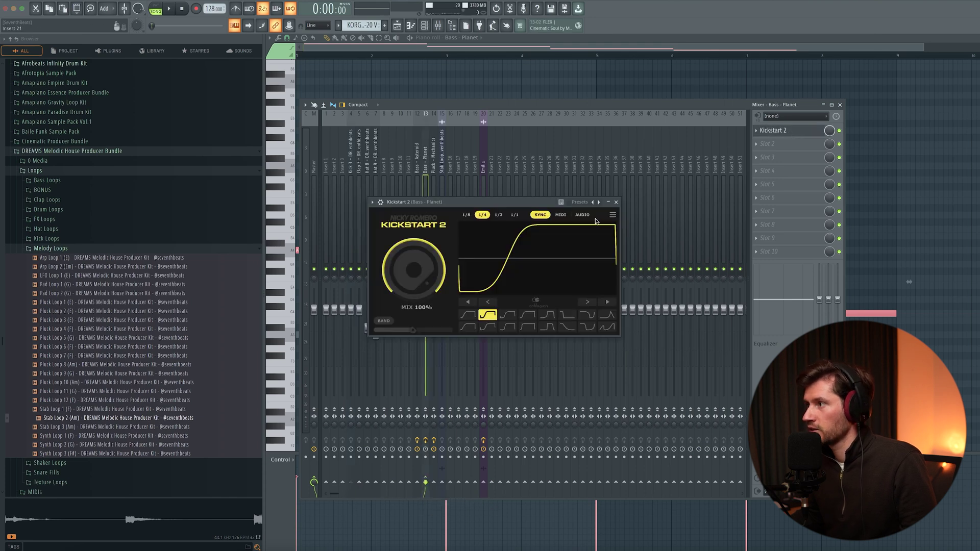
click(381, 203)
click(396, 216)
click(408, 235)
click(378, 216)
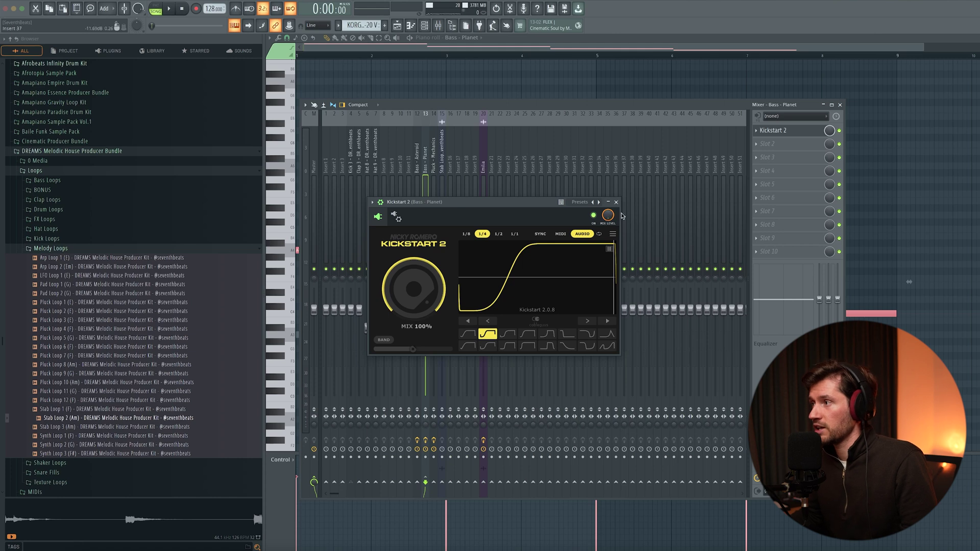
click(617, 203)
- Place a second vocal clip on track 1 at bar 9 so the vocal fills the intro
key(space)
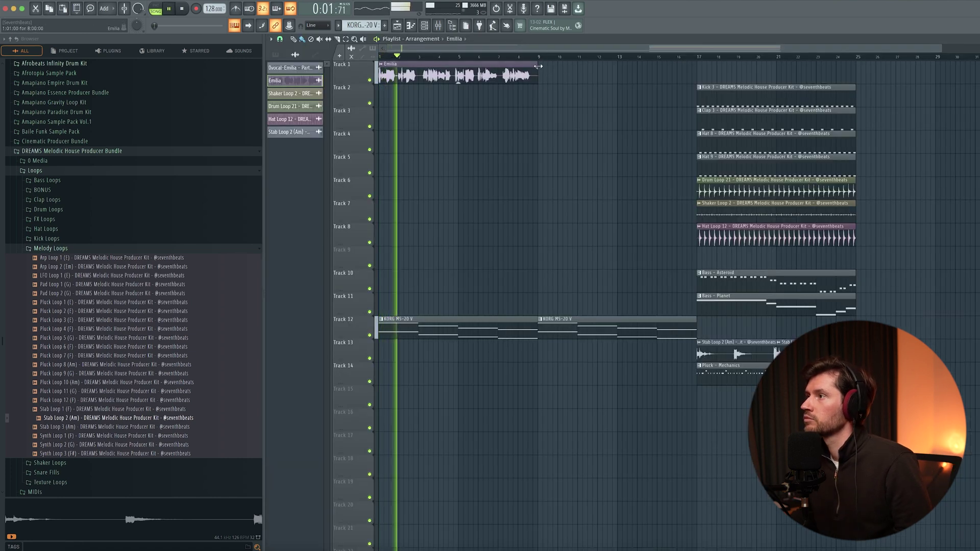
click(544, 72)
scroll(946, 56, down, 2)
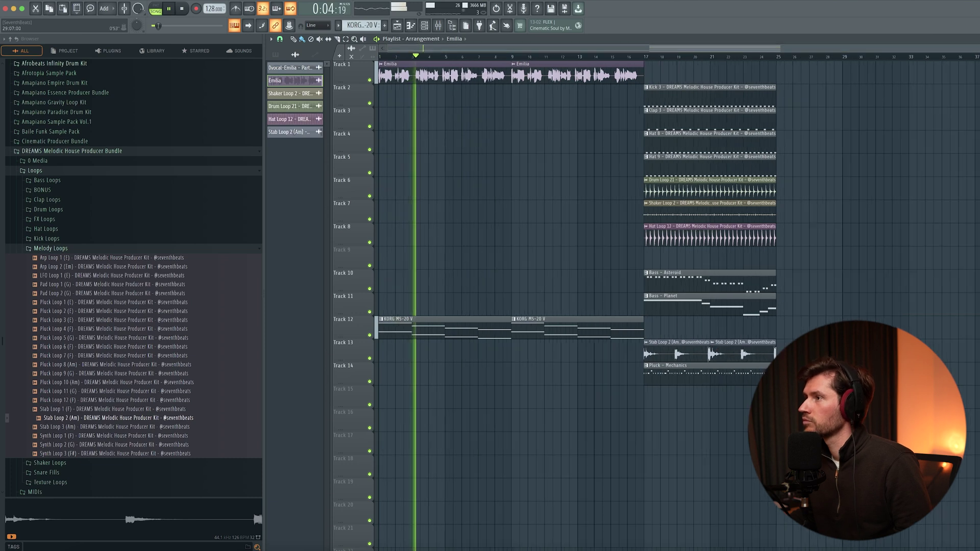
- Add Snare Fill 5 from the DREAMS bundle's Snare Fills loops to track 15, aligned to start at bar 9
click(64, 250)
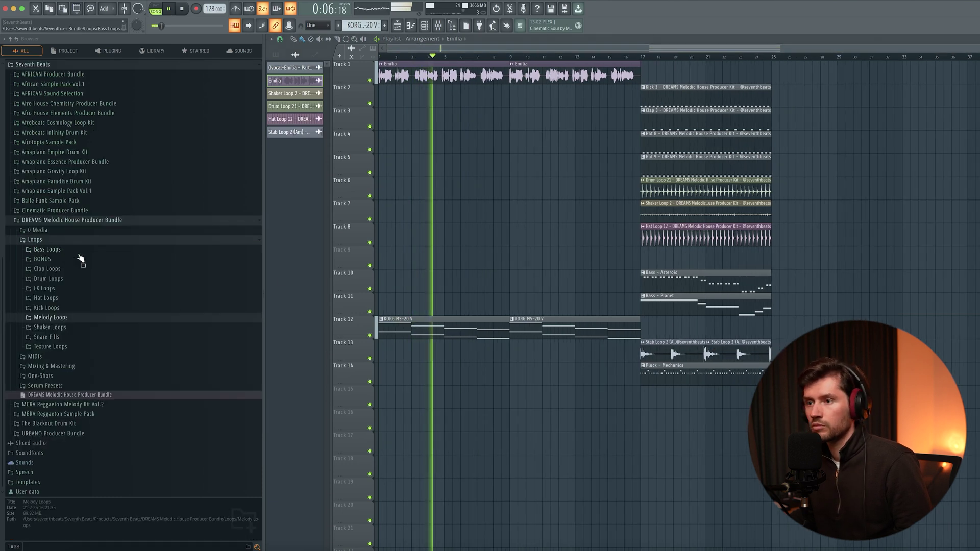
click(425, 26)
key(F6)
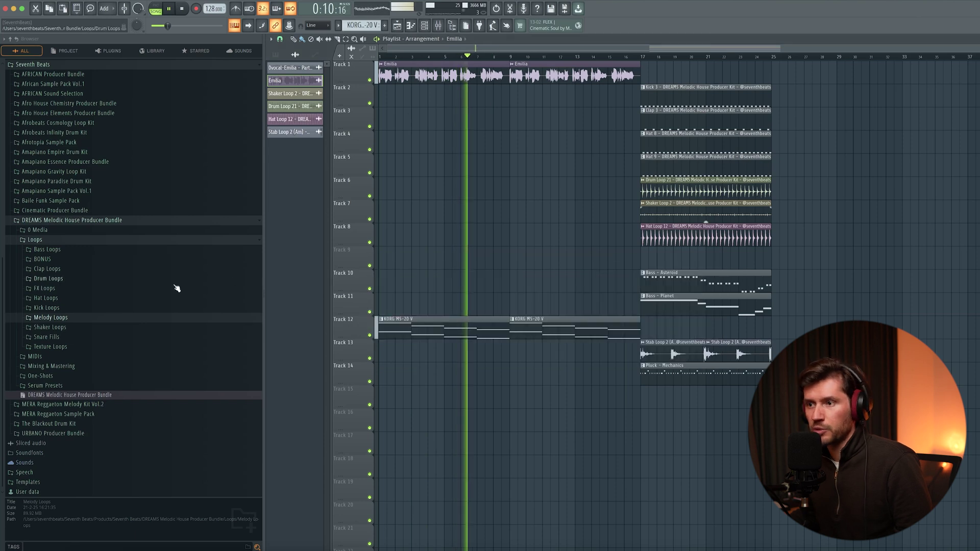
click(47, 337)
scroll(85, 371, down, 1)
key(space)
click(83, 366)
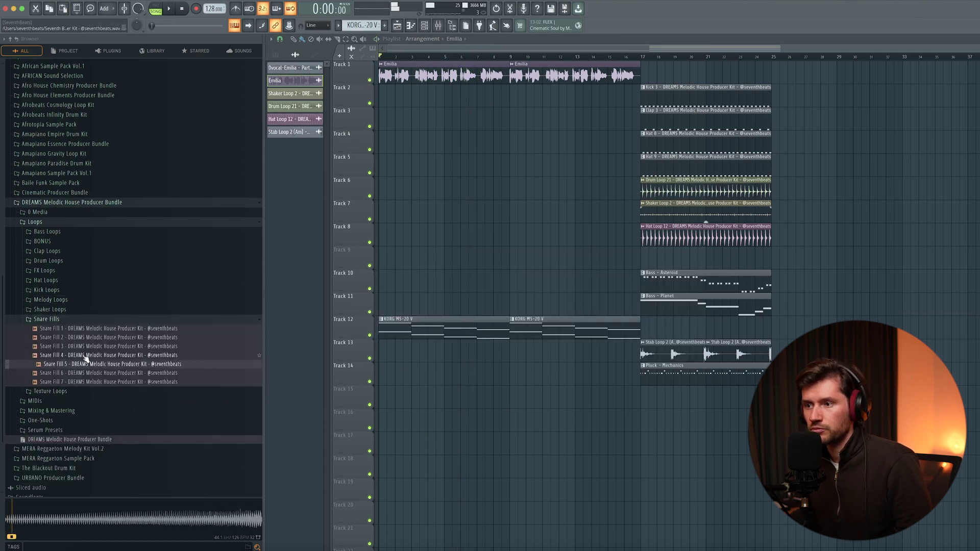
drag(94, 372, 525, 399)
drag(599, 398, 625, 396)
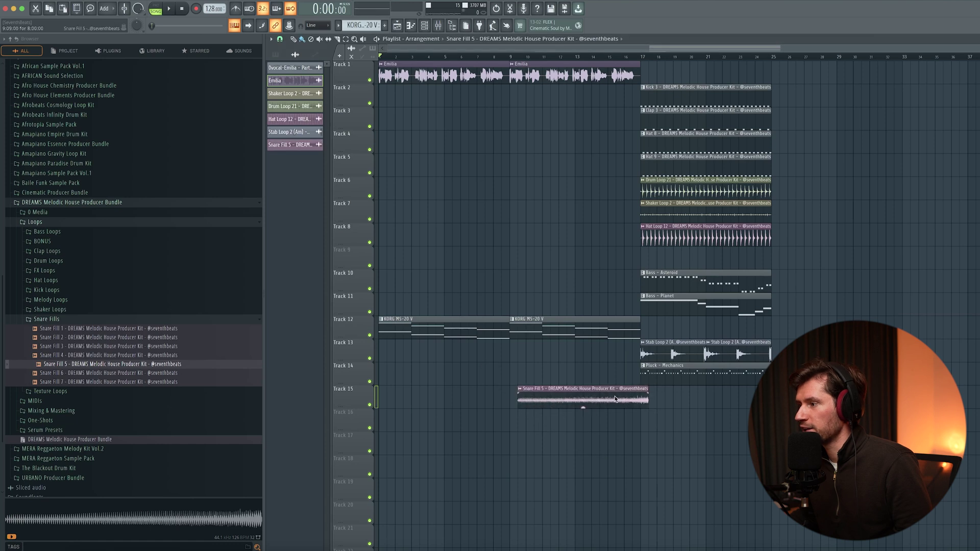
- Normalize the Snare Fill 5 sample and set its time-stretching mode to Stretch
double_click(611, 401)
click(423, 175)
click(499, 130)
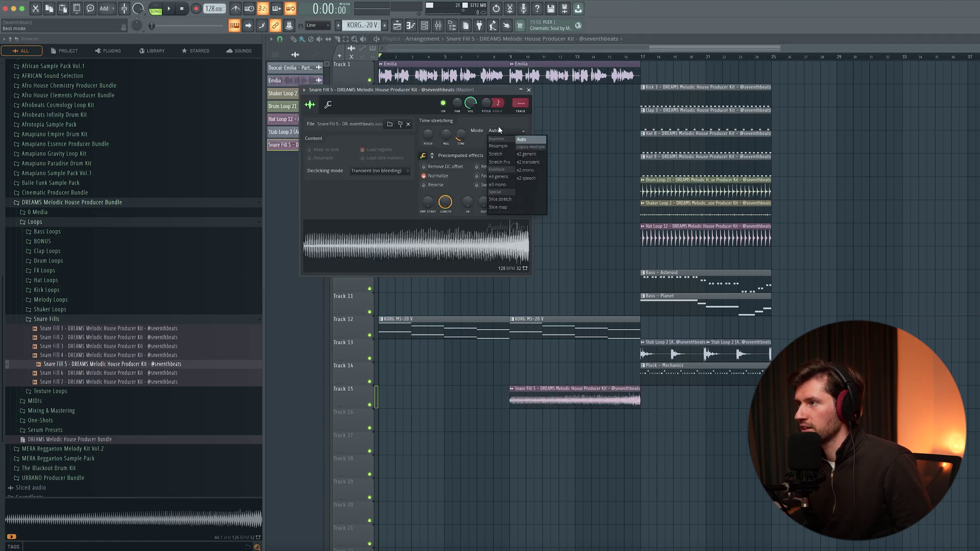
click(498, 155)
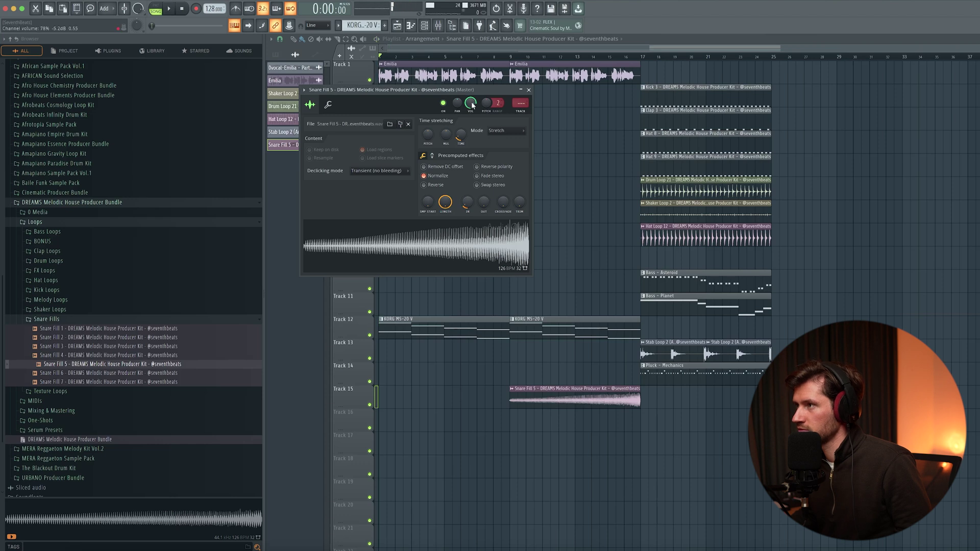
- Play the arrangement from bar 9 to check the build-up and collapse the Snare Fills folder
click(509, 55)
key(space)
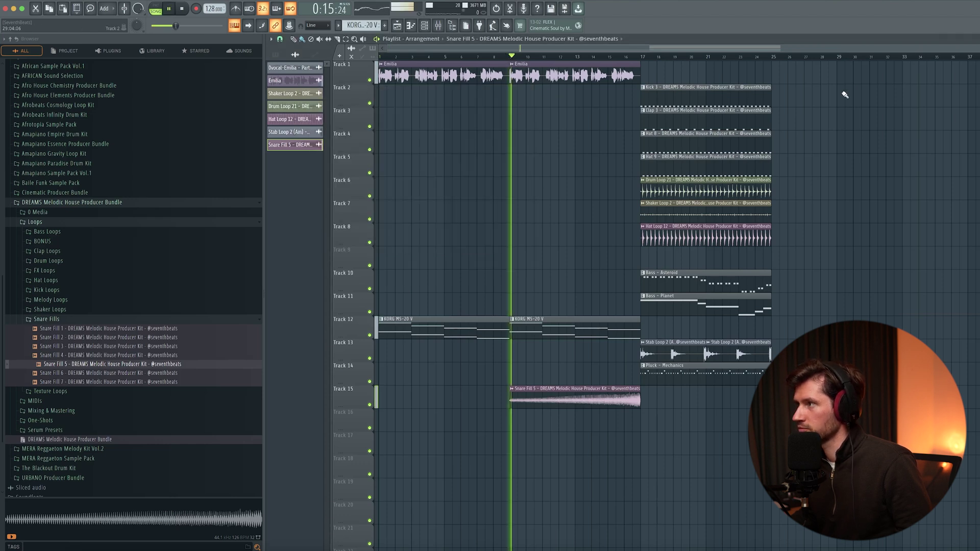
click(67, 322)
key(space)
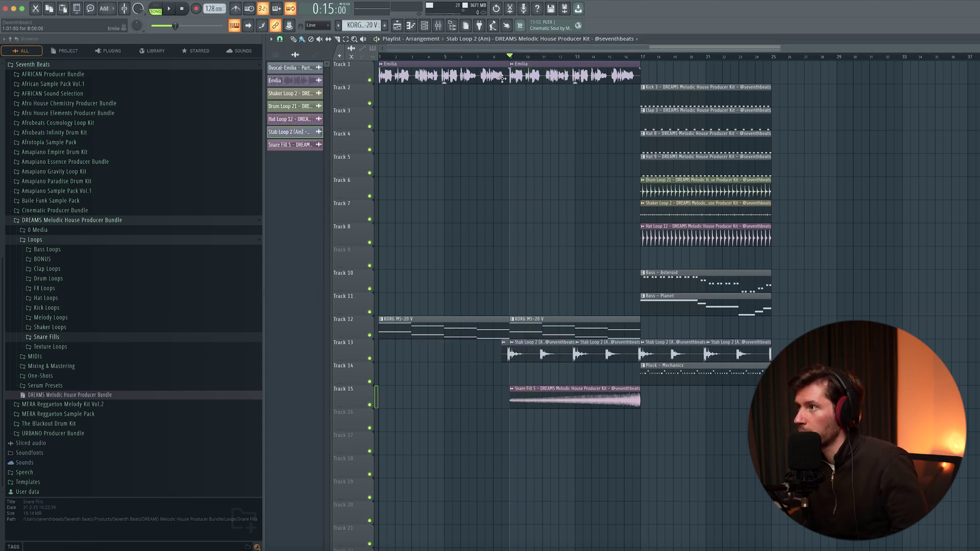
key(space)
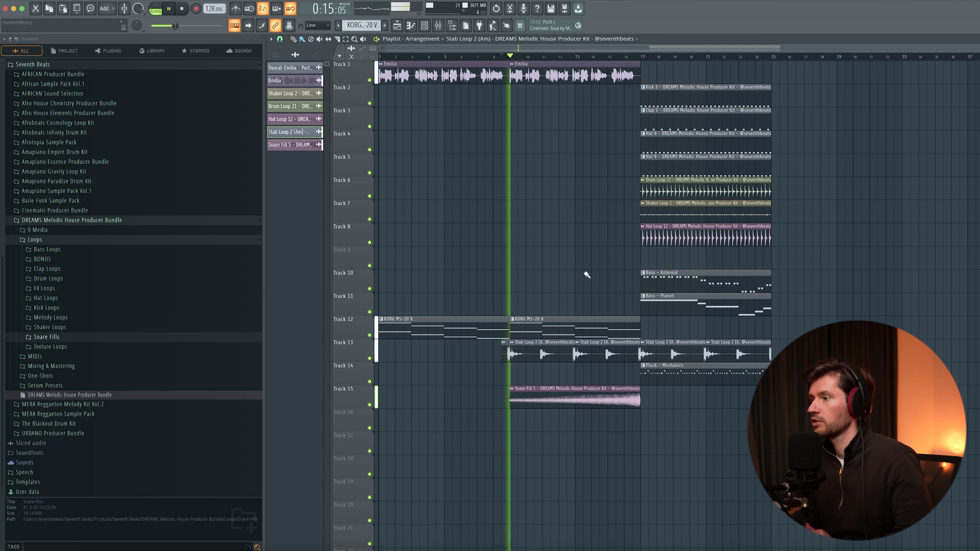
- Reduce the Stab Loop 2 clips in bars 9–16 to two short single stabs and add the Pluck - Mechanics pattern from bar 9
double_click(508, 352)
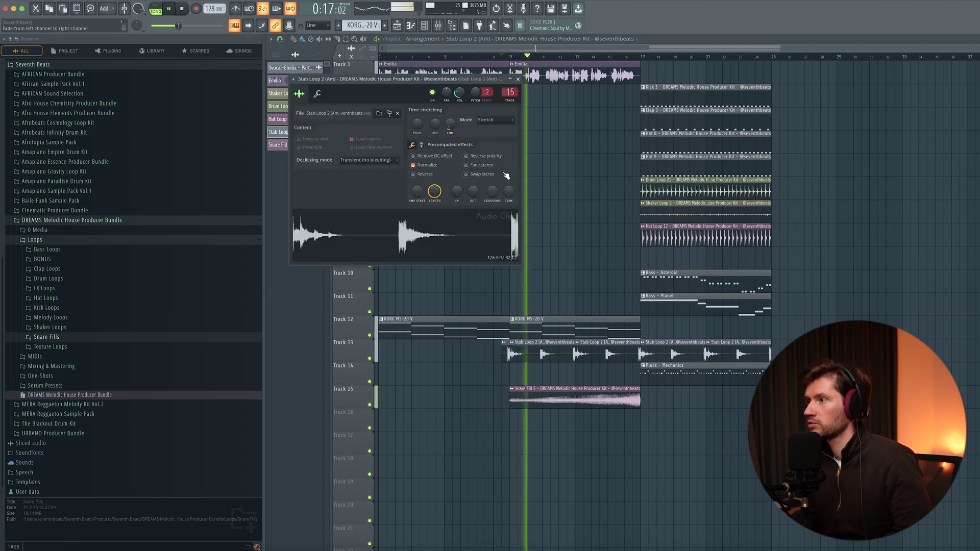
key(Escape)
right_click(504, 349)
click(489, 360)
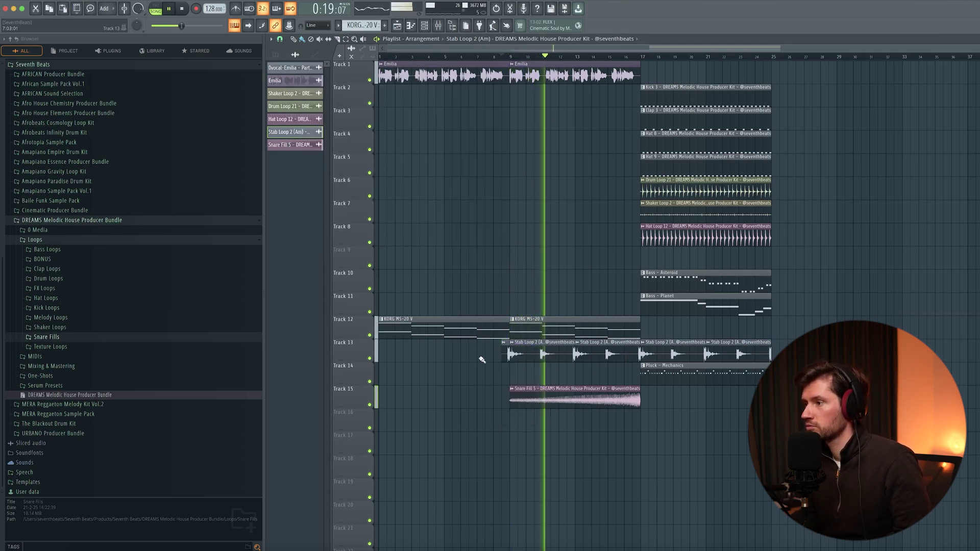
right_click(505, 356)
drag(512, 355, 535, 355)
key(space)
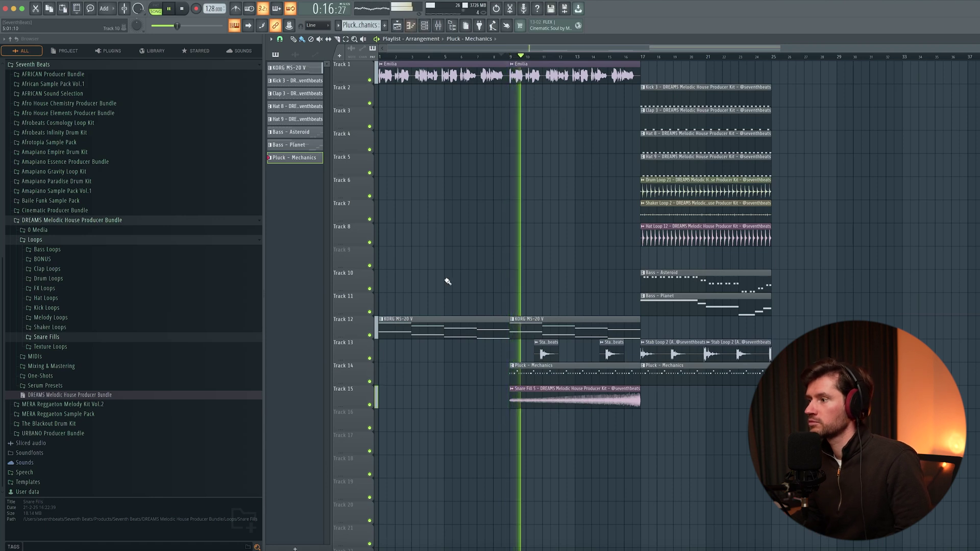
- Move the Snare Fill 5 clip to track 16, add FX Loop 11 on track 17 at bar 9, and audition it
drag(575, 406, 575, 431)
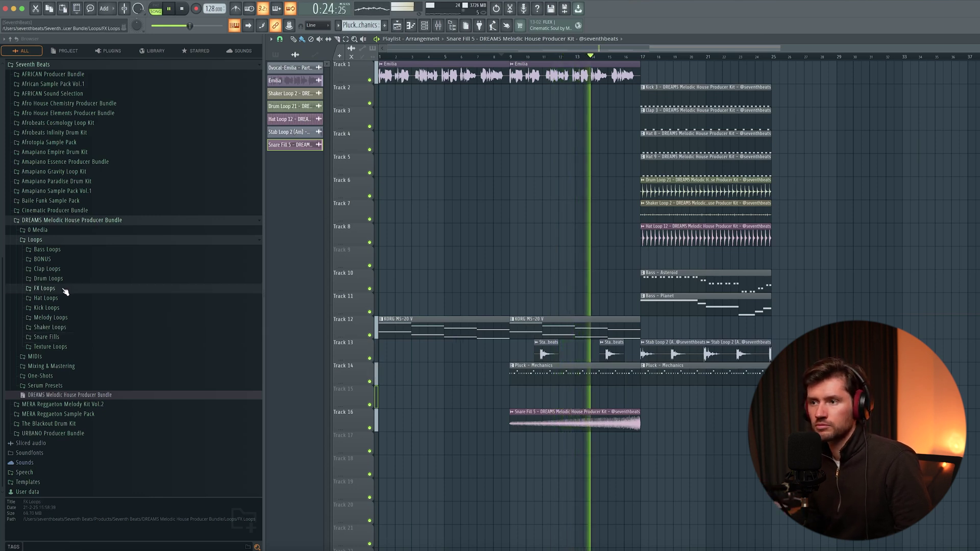
click(44, 288)
key(space)
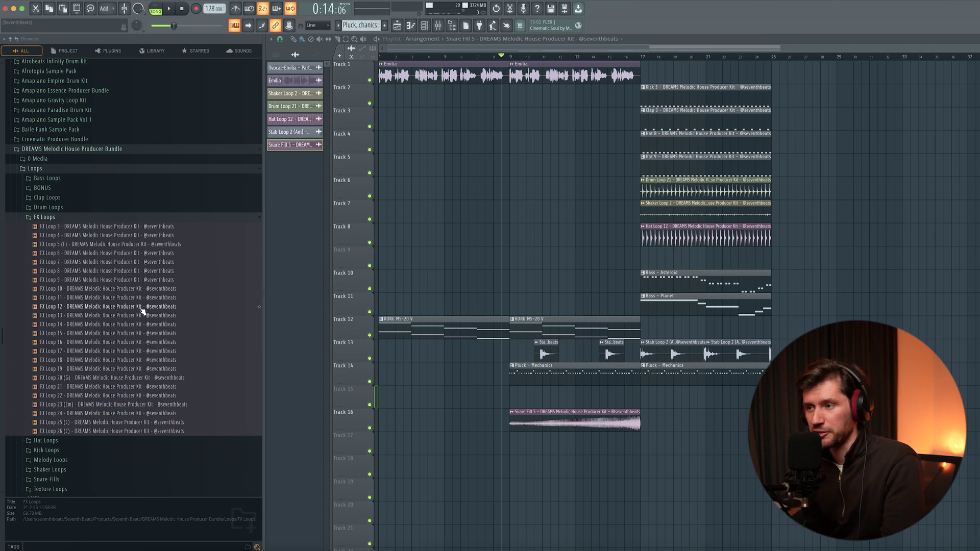
drag(138, 298, 540, 448)
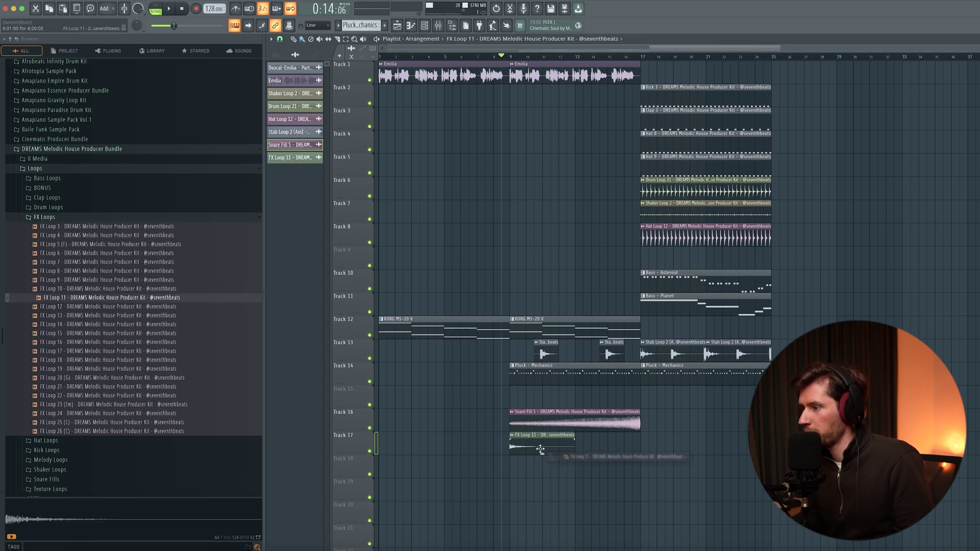
key(space)
double_click(543, 440)
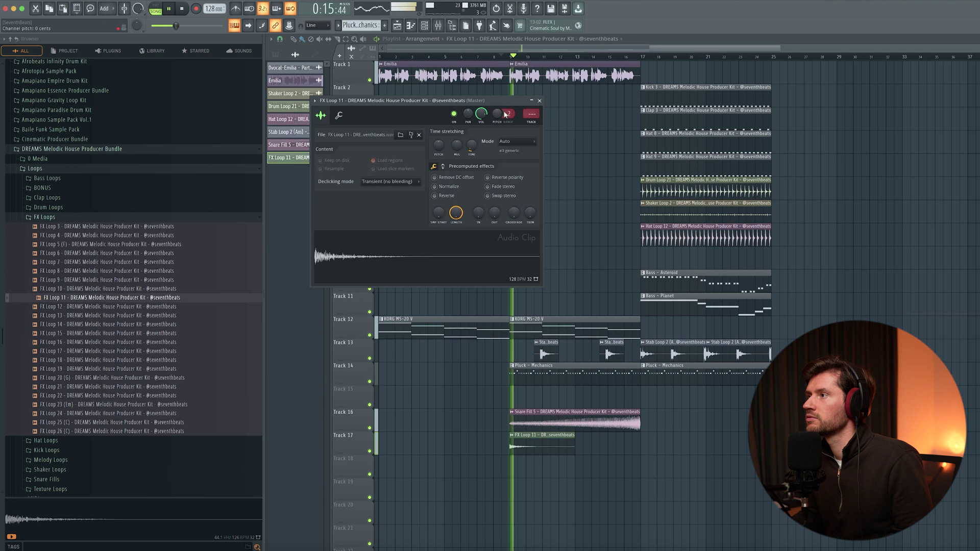
click(540, 101)
click(44, 217)
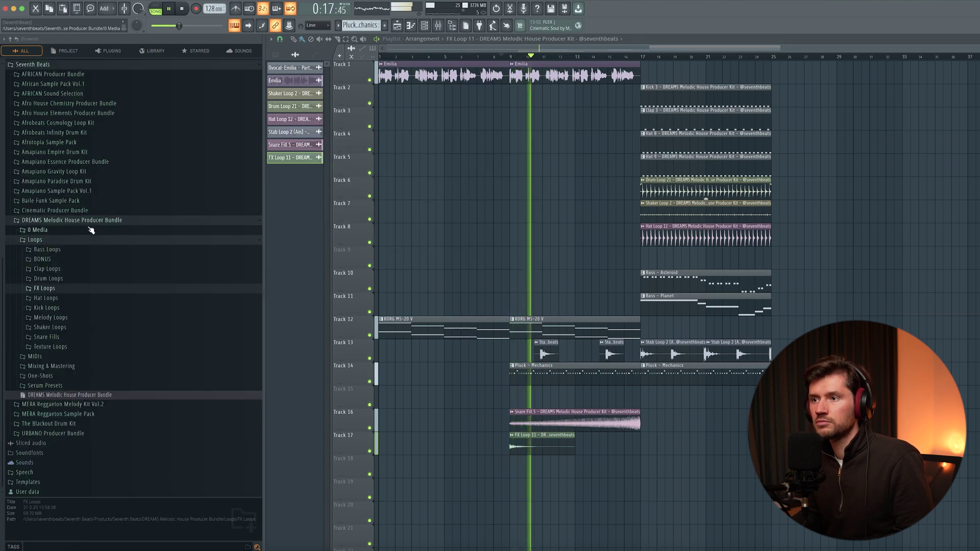
key(space)
- Create an automation clip for the Pluck - Mechanics filter cutoff on track 9, rising from bar 9
click(425, 27)
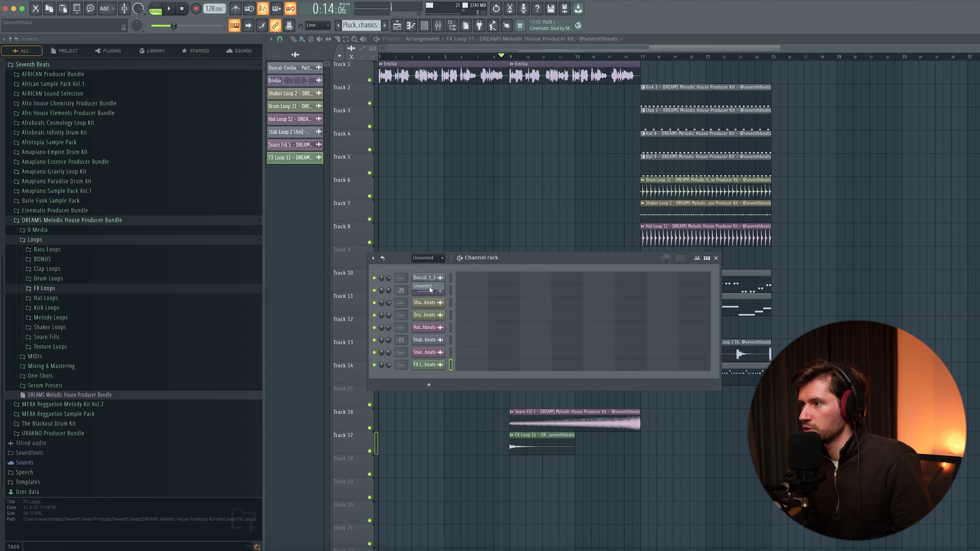
click(428, 368)
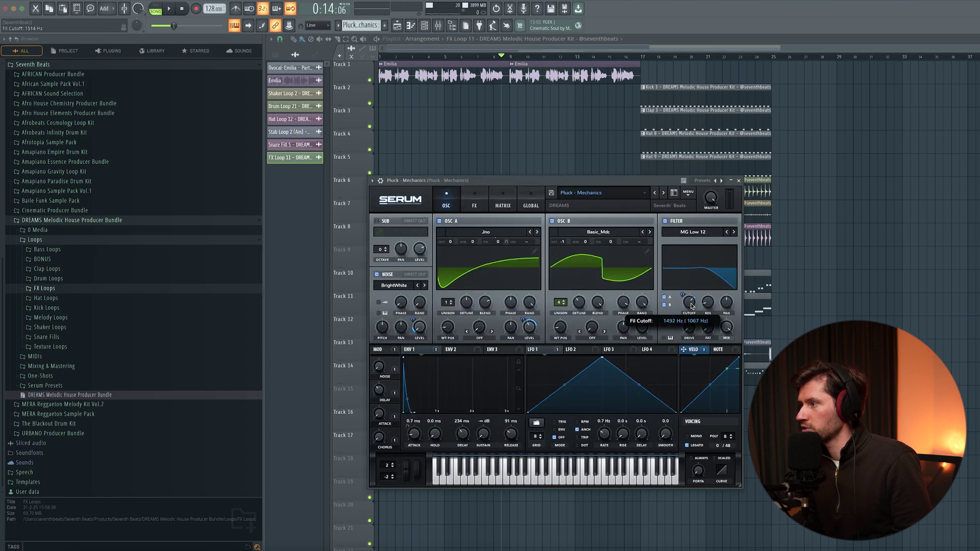
click(187, 2)
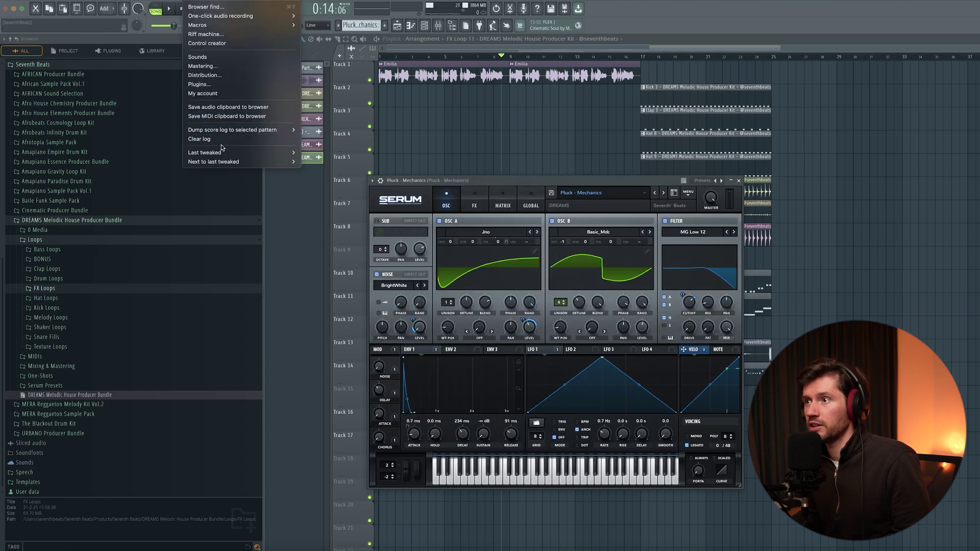
mouse_move(223, 152)
click(333, 207)
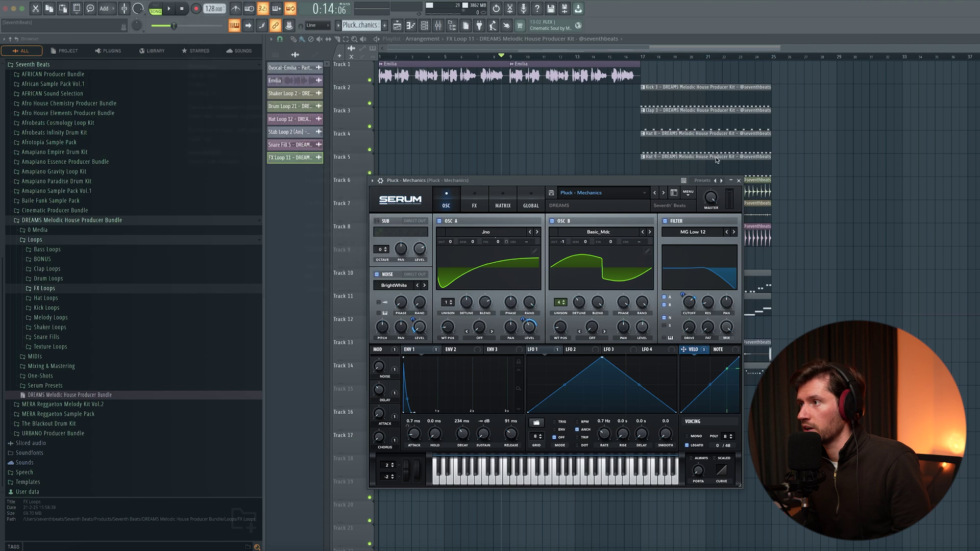
click(738, 181)
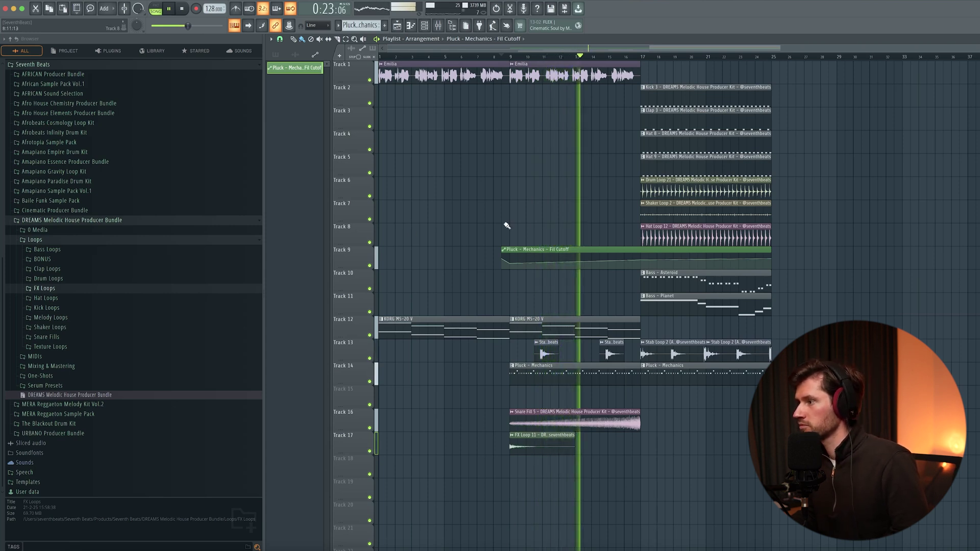
- Shorten the second KORG MS-20 V clip on track 12 so it ends about half a bar before bar 17
drag(640, 325, 631, 326)
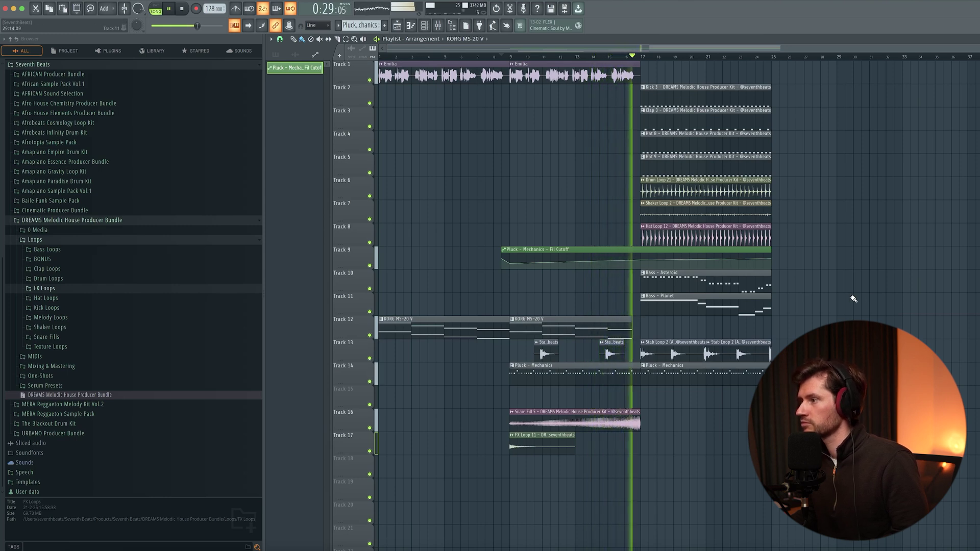
key(space)
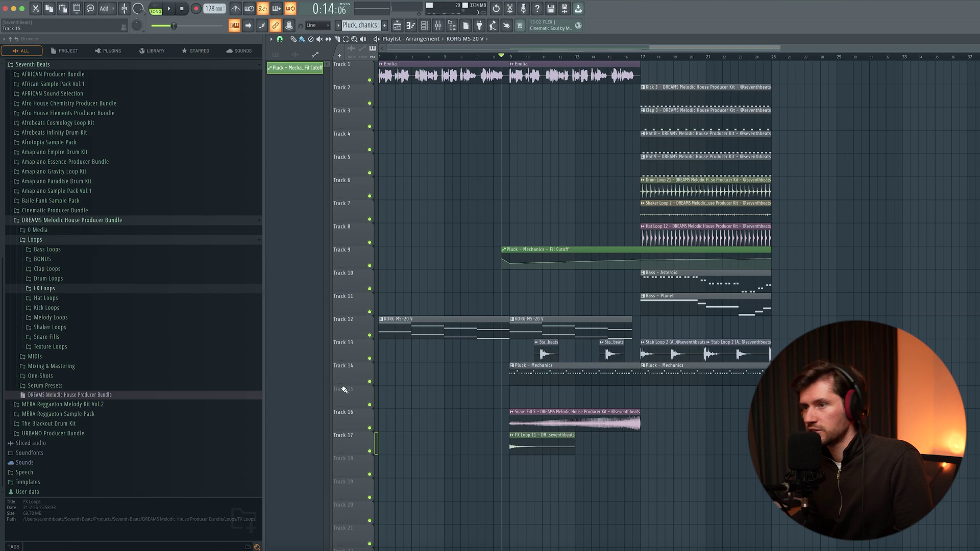
- Add FX Loop 10 on track 19 at bars 13 and 21, and FX Loop 9 on track 18 at bar 17
click(56, 289)
drag(77, 360, 545, 486)
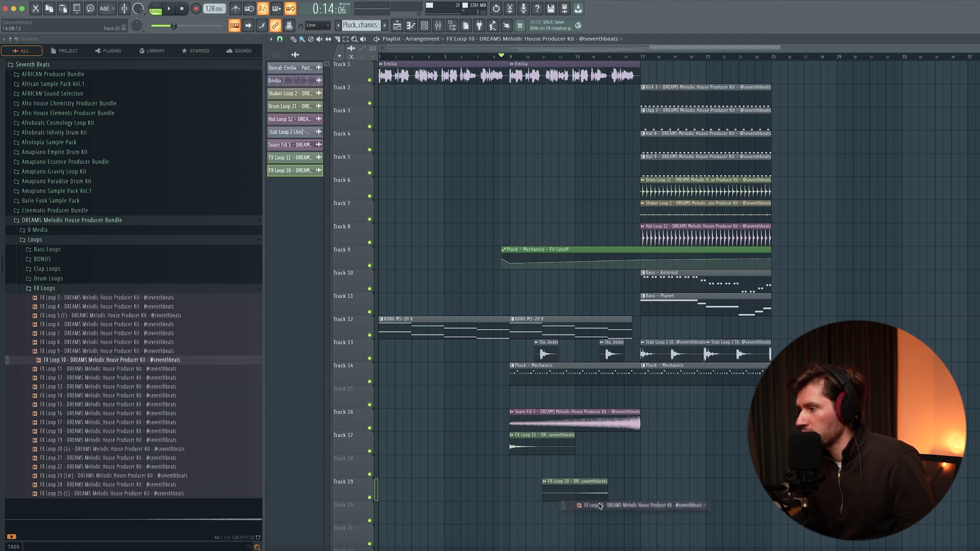
drag(615, 494, 623, 493)
drag(102, 351, 642, 465)
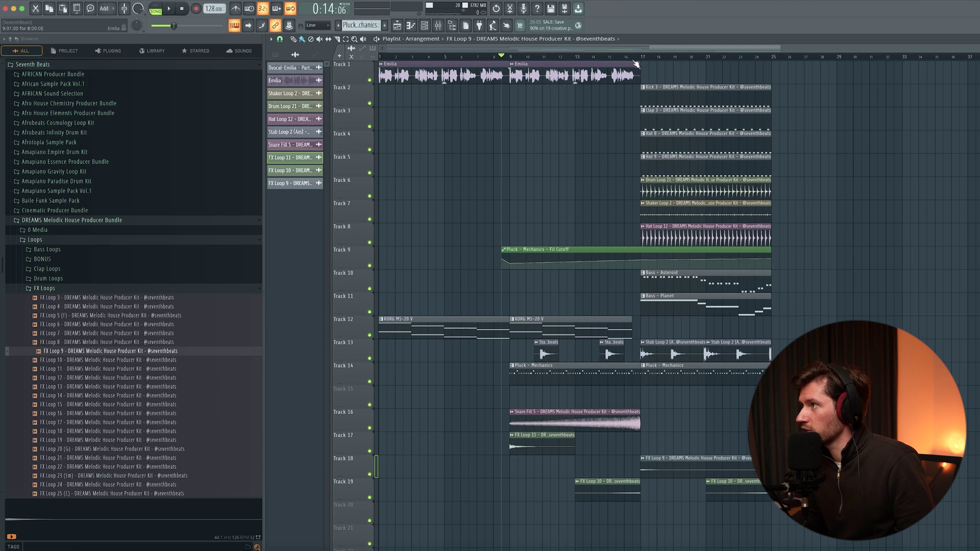
key(space)
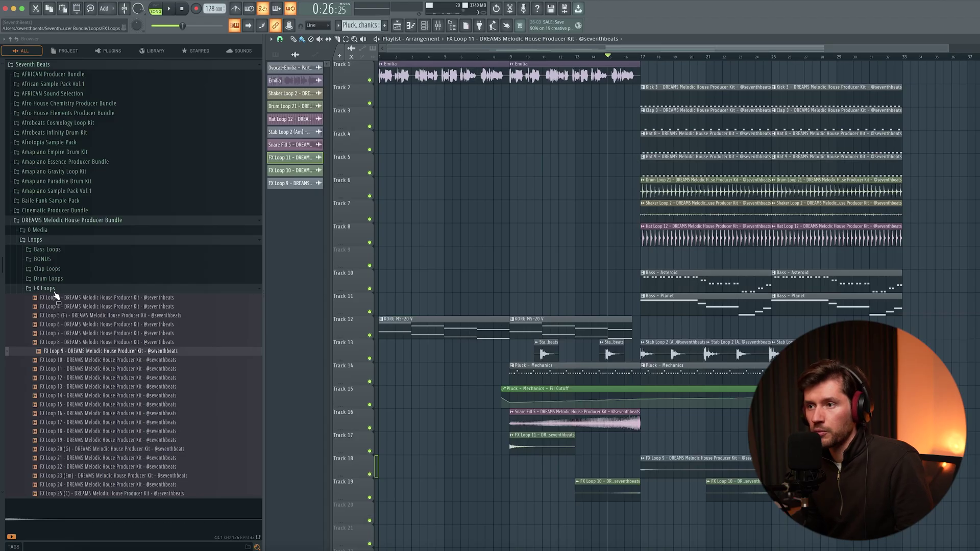
click(54, 290)
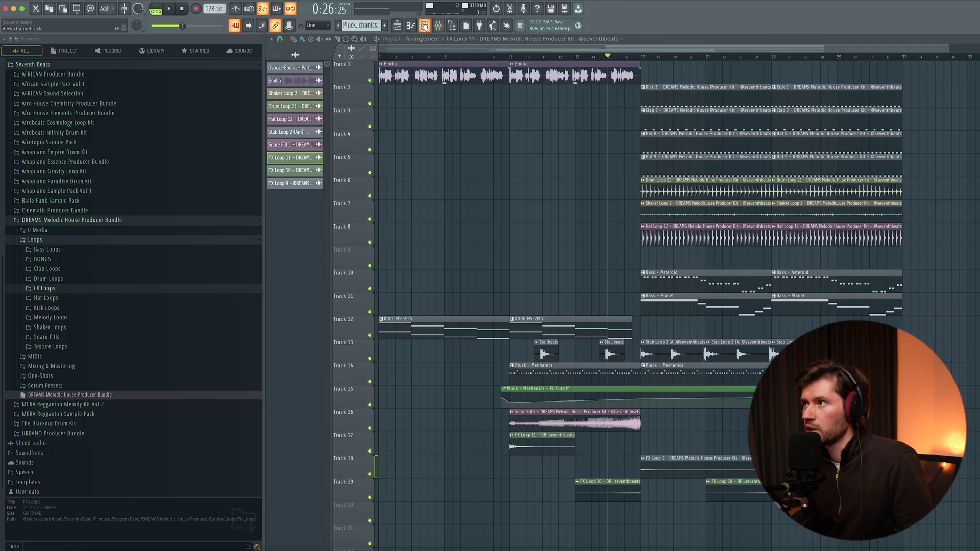
- Add a new Serum instrument channel to the project
click(424, 27)
click(438, 295)
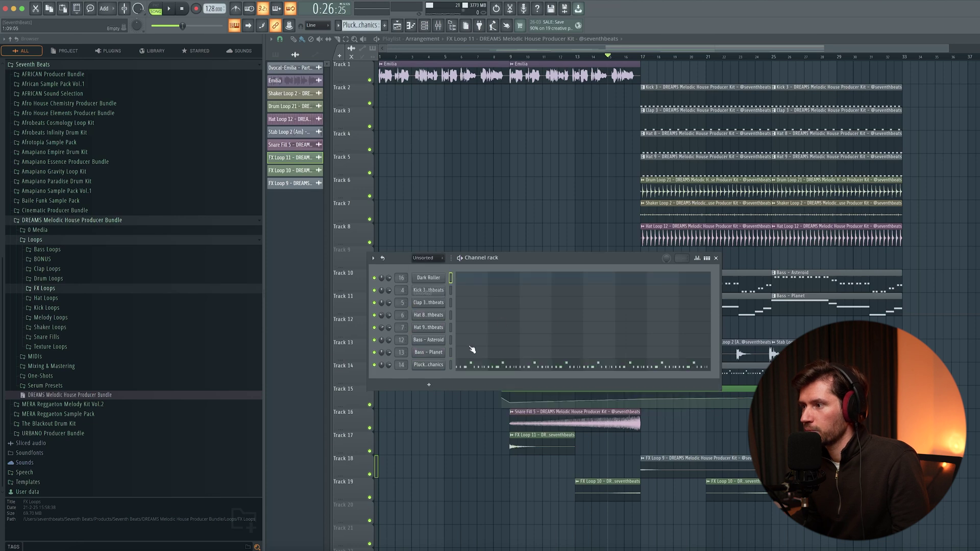
click(431, 386)
click(578, 449)
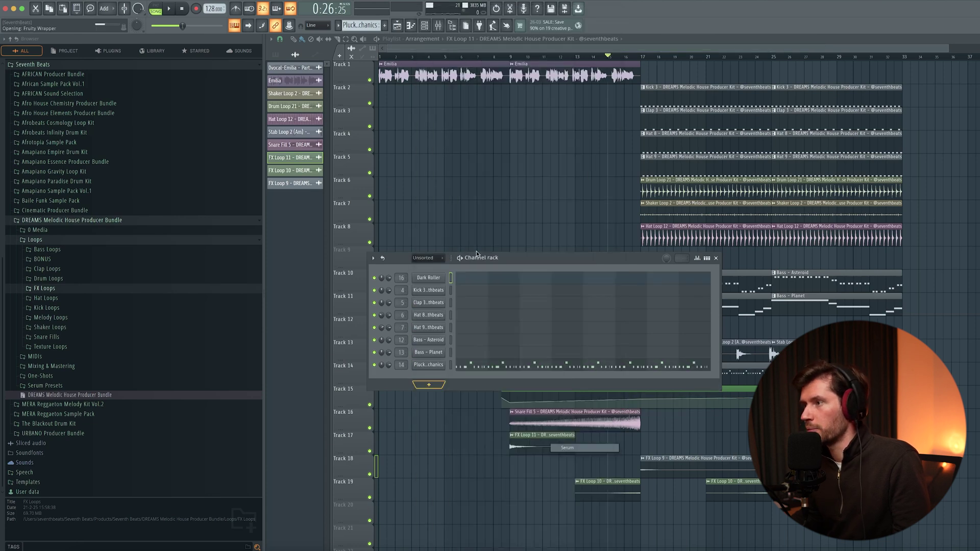
drag(152, 13, 531, 169)
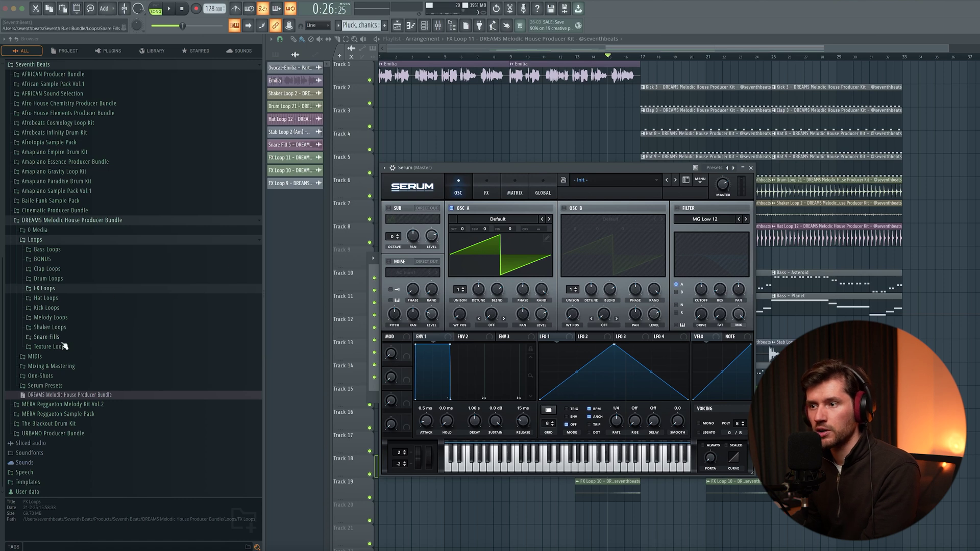
- Load the Pluck - Celestial preset from the DREAMS bundle's Serum Presets into the new Serum channel and try its sound
click(65, 243)
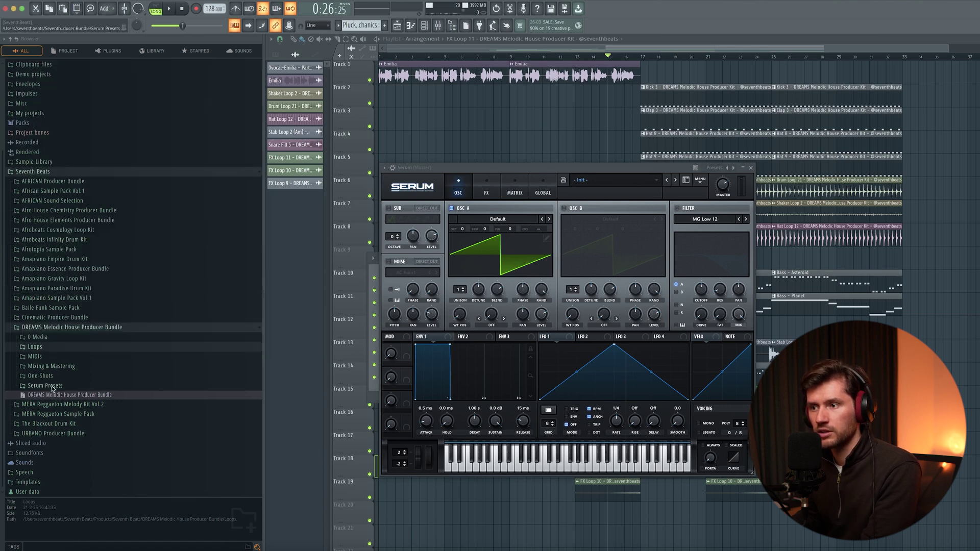
click(50, 386)
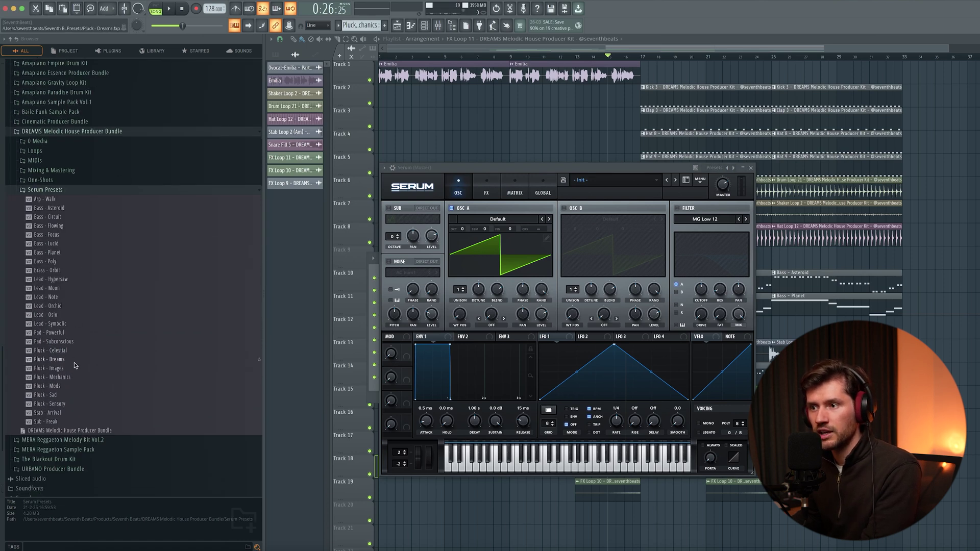
drag(60, 354, 481, 252)
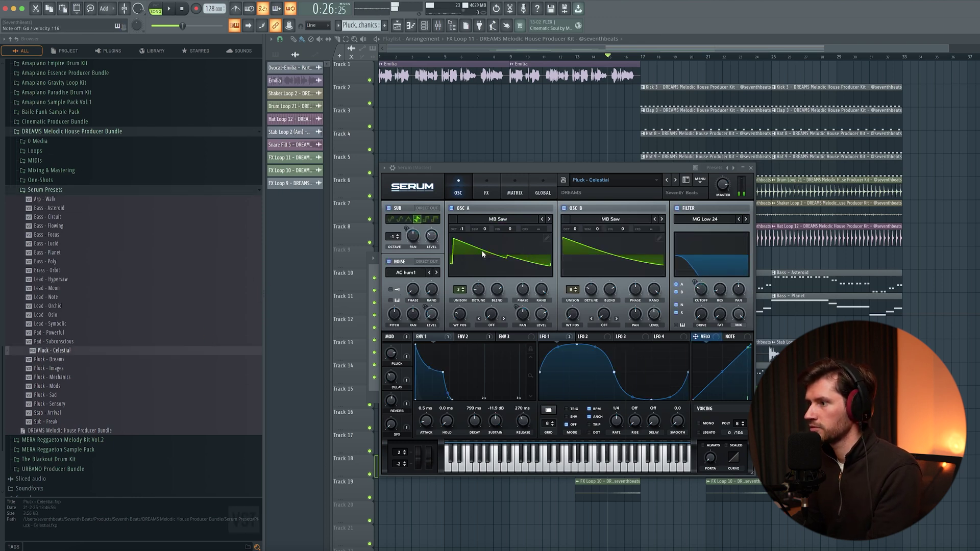
click(750, 168)
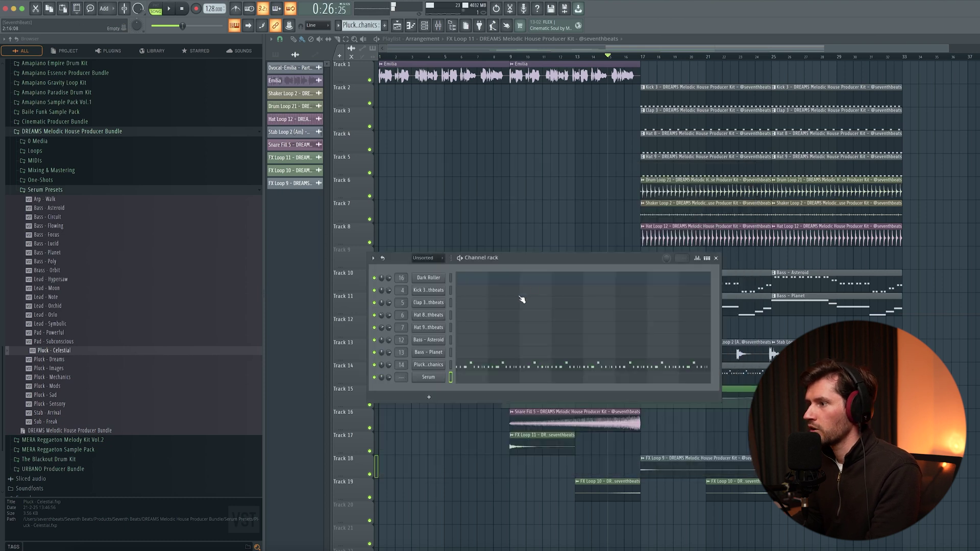
- Create a new pattern for Pluck - Celestial and draw the short notes A5, F5, E5 and A4 at the start of bar 1
click(386, 25)
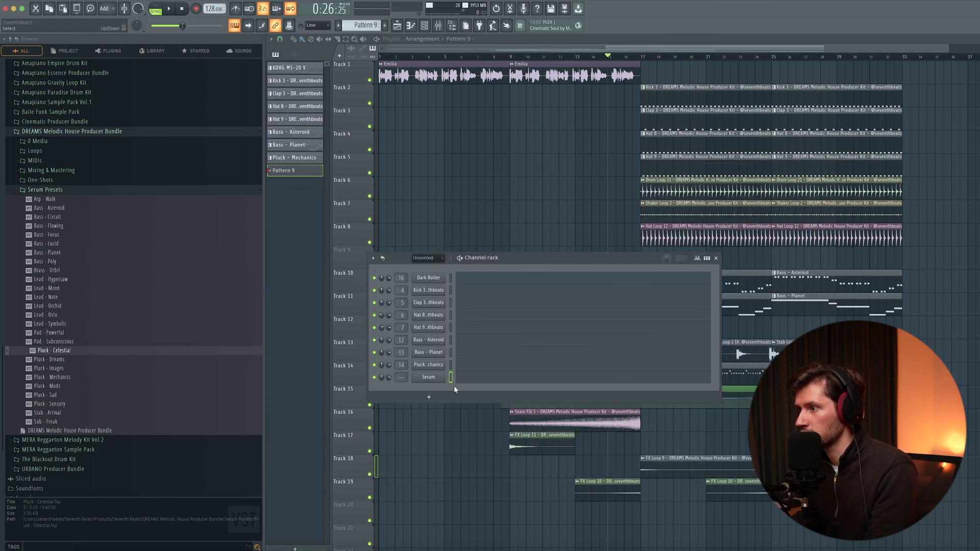
click(299, 208)
click(303, 236)
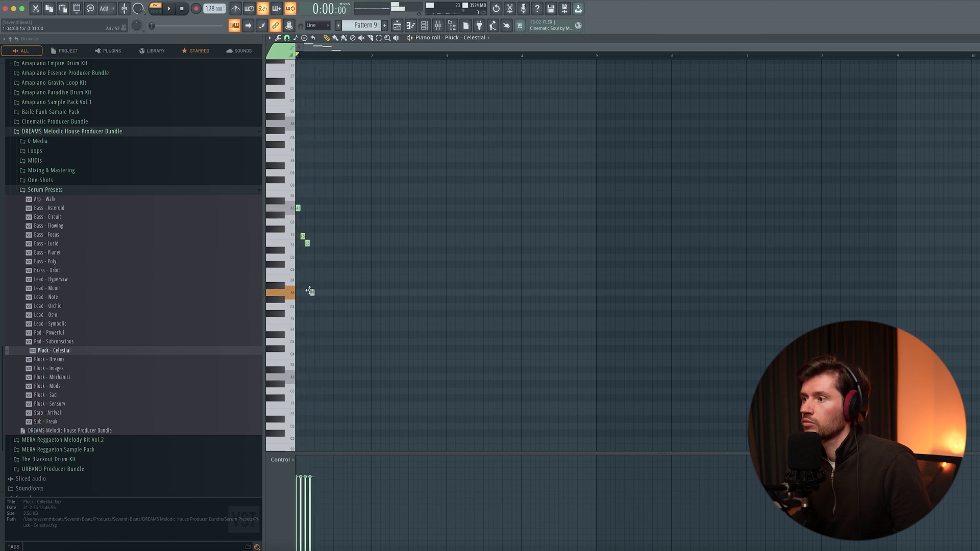
click(310, 292)
key(space)
key(space)
- Add a short C5 note early in bar 2 and a D5 note in the middle of the bar
click(383, 271)
key(space)
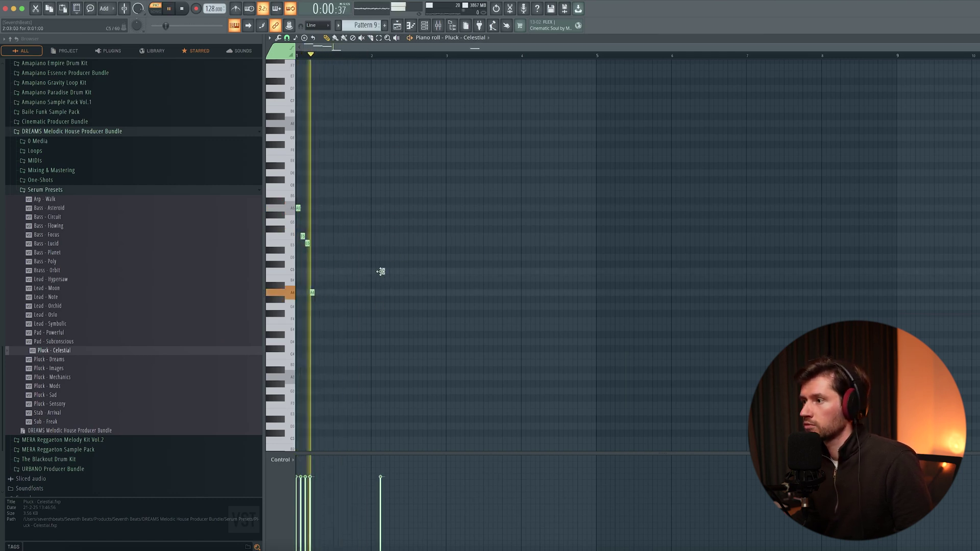
click(419, 257)
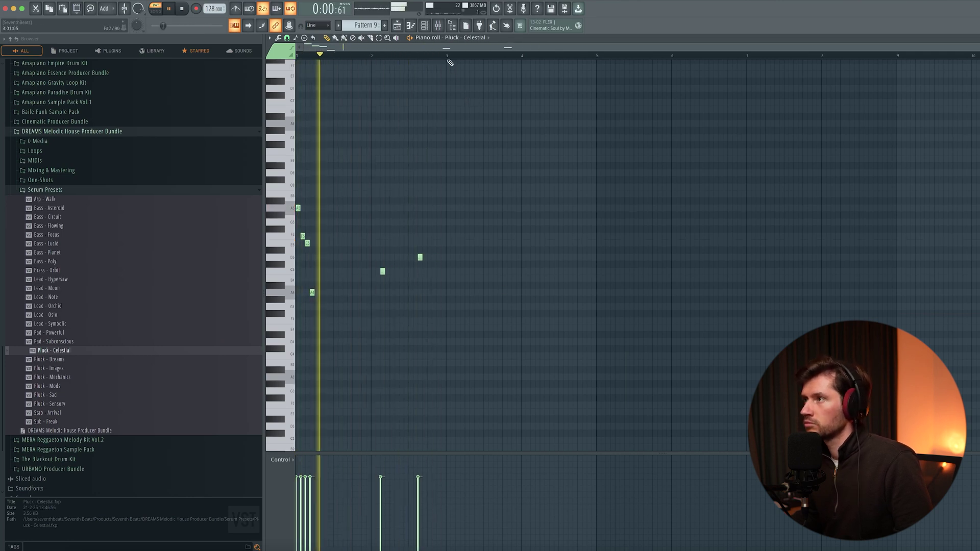
- Duplicate the two-bar phrase into bars 3 and 4 and raise the copy's last two notes to F5 and E5
drag(451, 60, 153, 62)
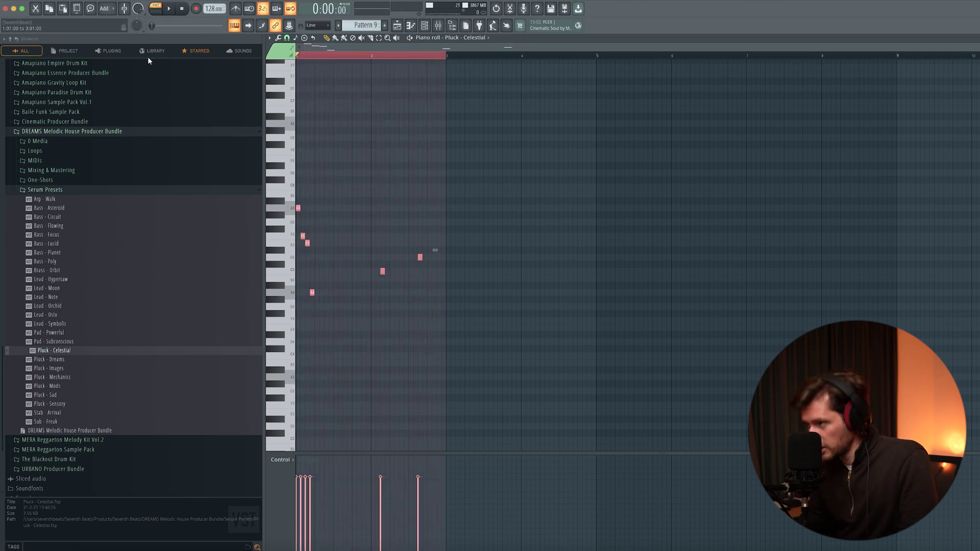
key(ctrl+b)
drag(596, 56, 565, 59)
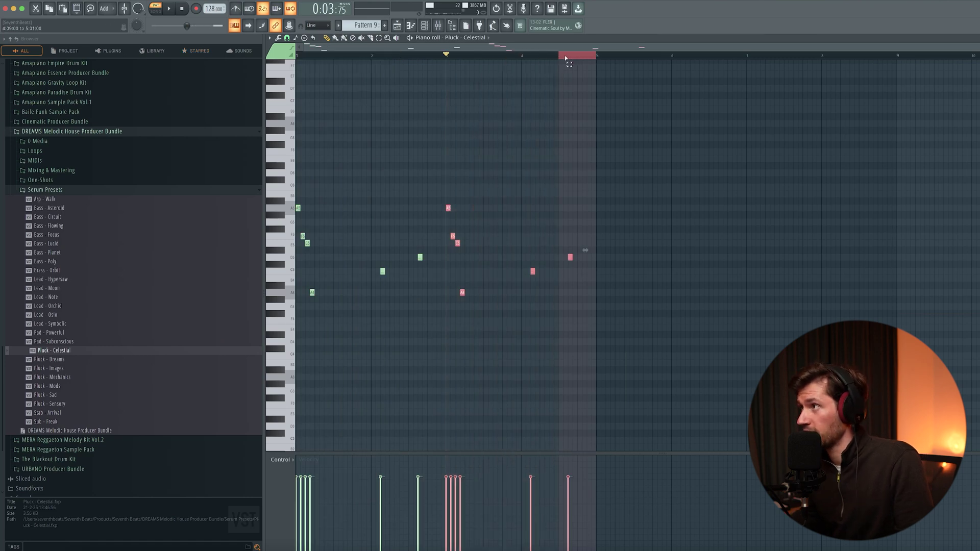
key(space)
drag(570, 257, 570, 243)
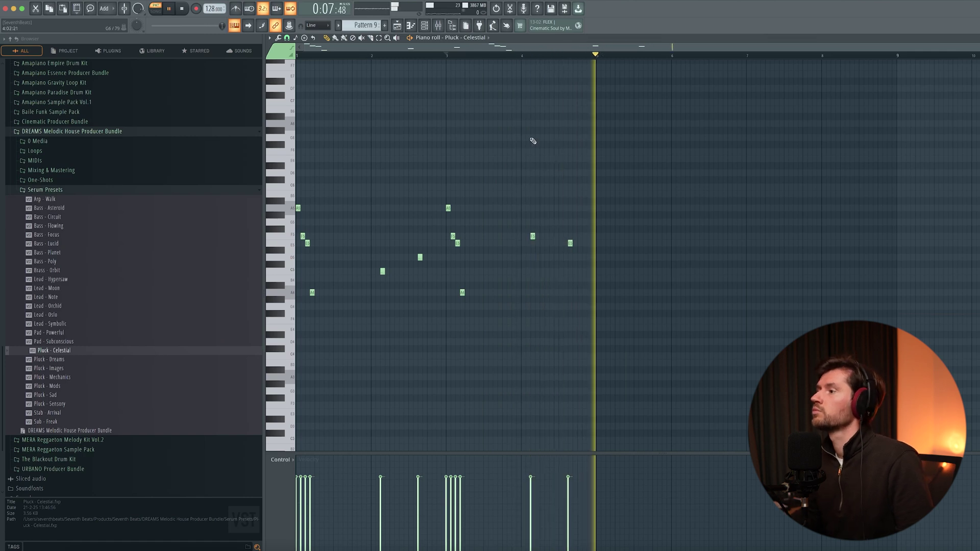
key(space)
- Duplicate the four-bar Pluck - Celestial melody into bars 5 to 8
drag(596, 56, 371, 56)
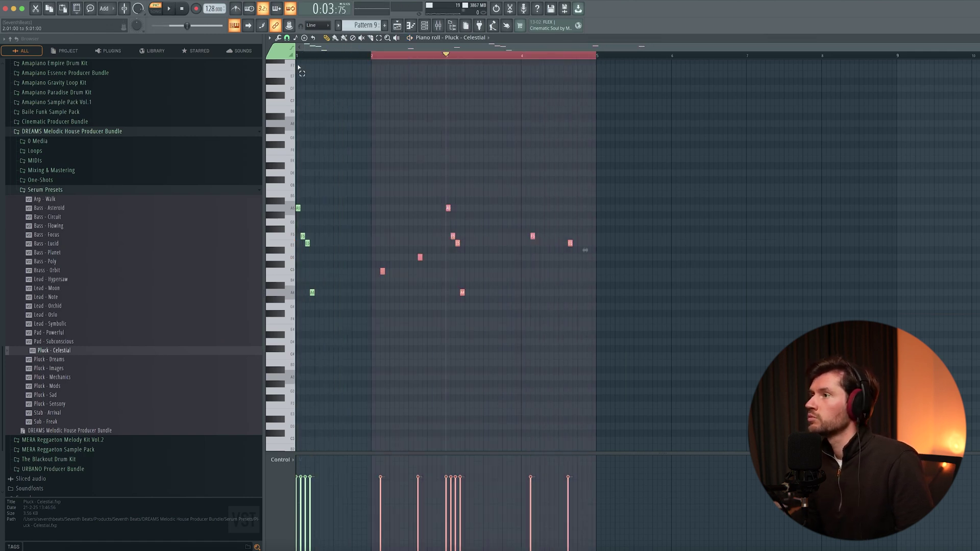
key(super+b)
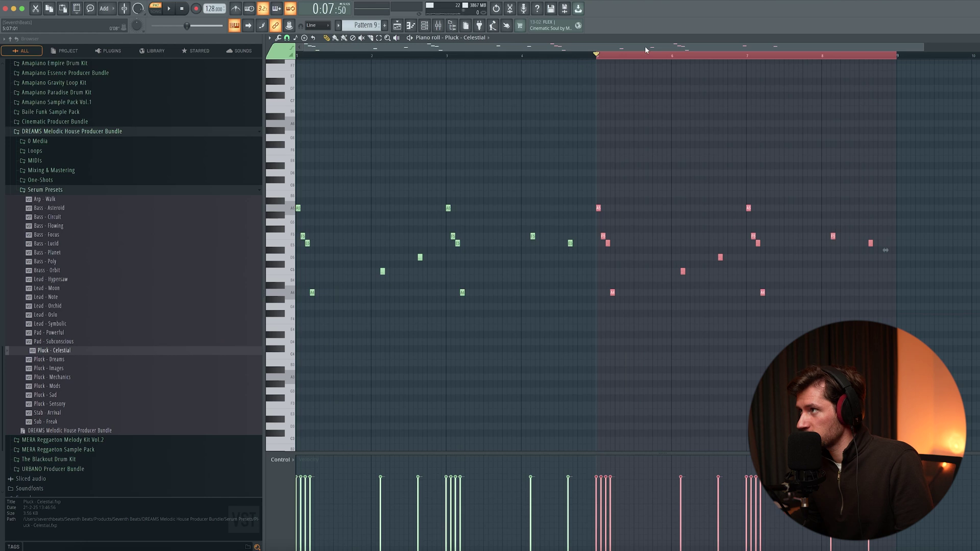
- Route the Pluck - Celestial channel to the free mixer track 17 beside Dark Roller
drag(631, 56, 881, 54)
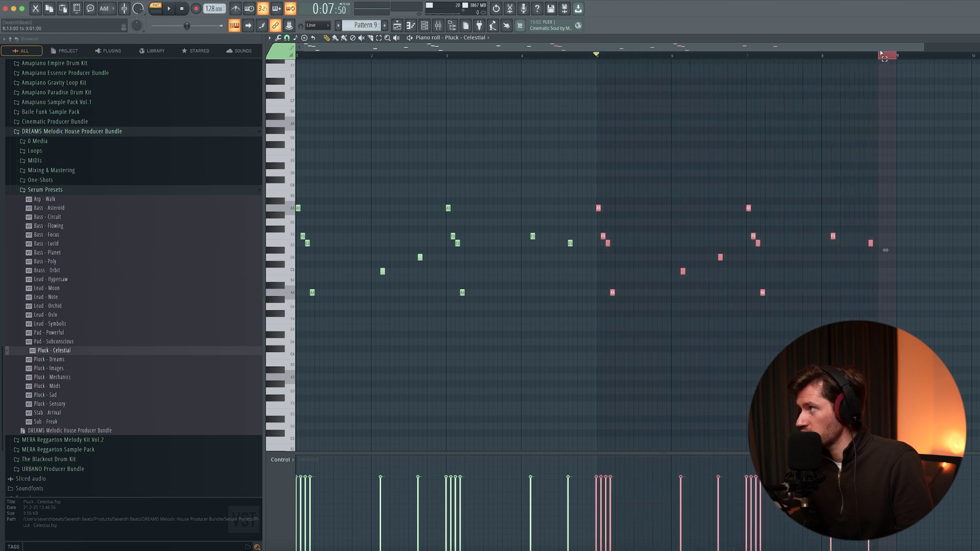
click(427, 27)
click(438, 26)
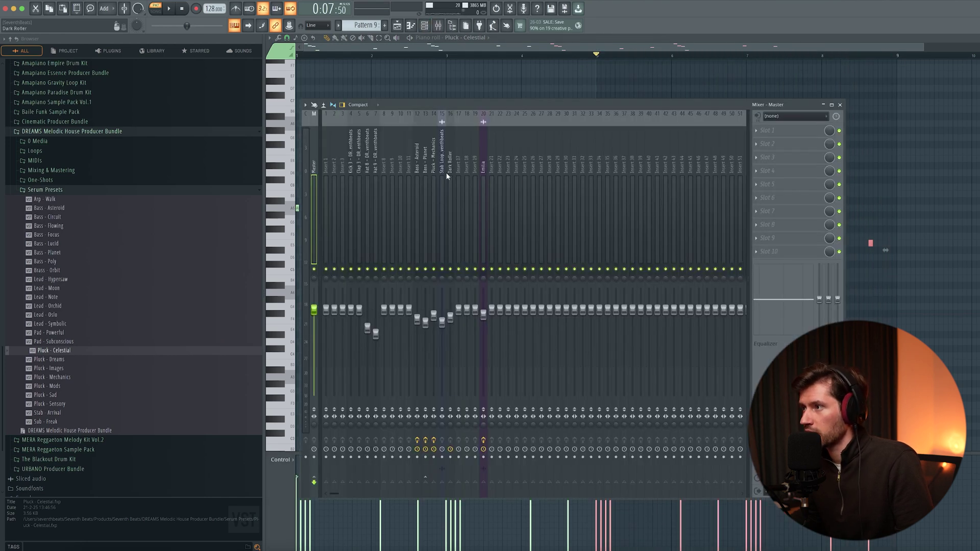
right_click(458, 167)
click(583, 213)
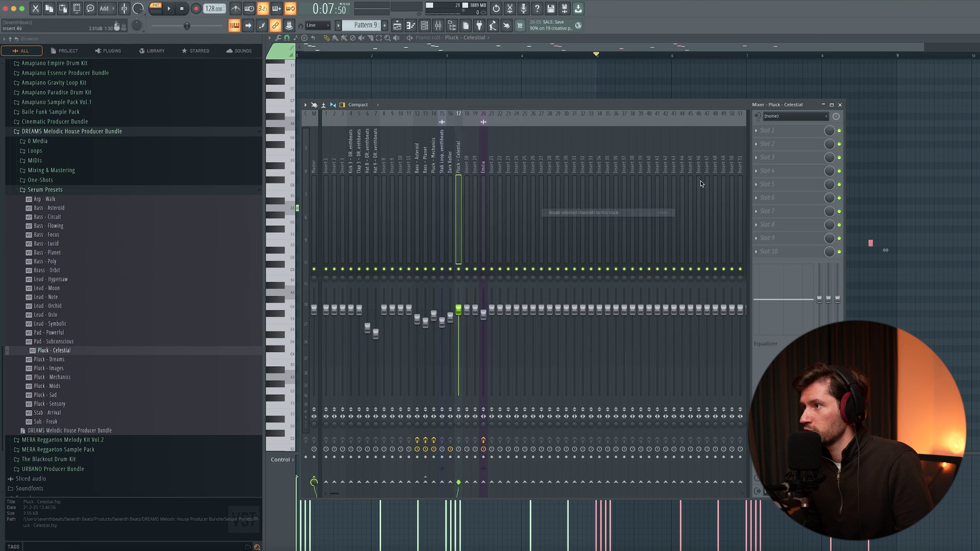
- Add Kickstart 2 to the Pluck - Celestial mixer track with its mix at about 53%
click(782, 133)
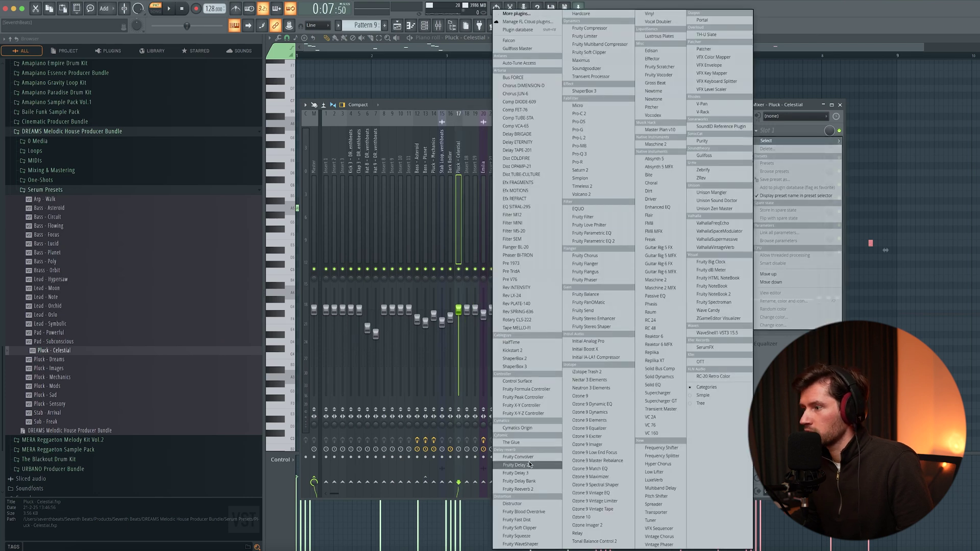
click(523, 351)
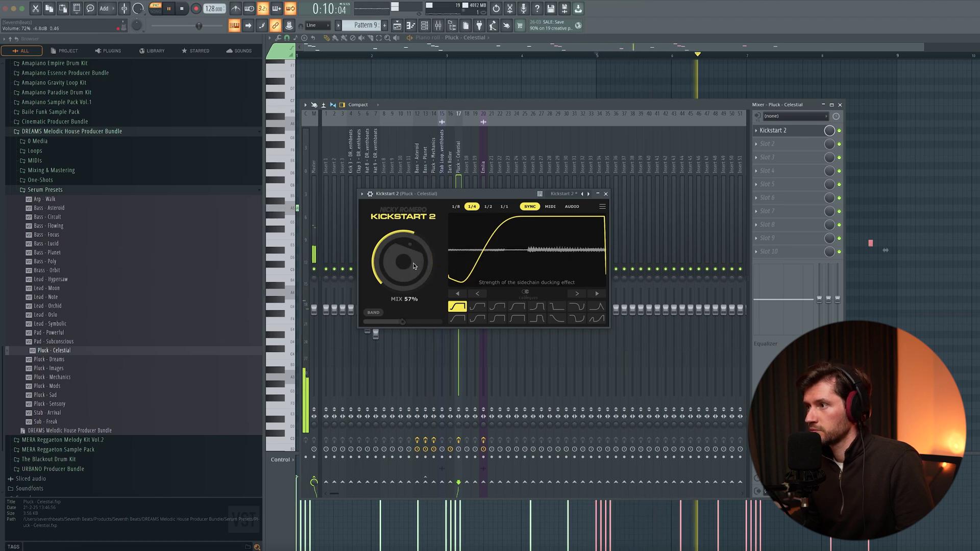
click(606, 194)
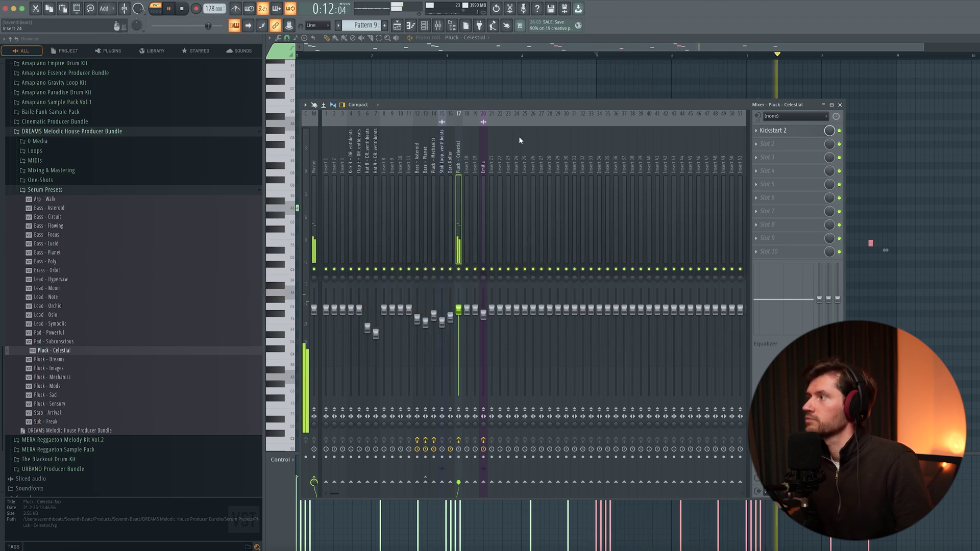
key(F9)
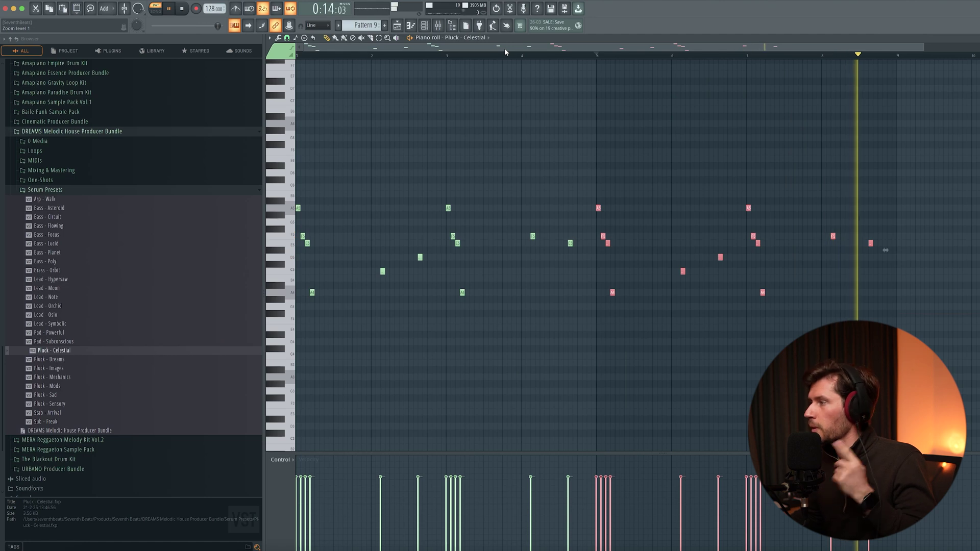
- Insert an empty playlist track below the Pluck - Mechanics clips and place Pattern 9 there over bars 1 to 8
key(F5)
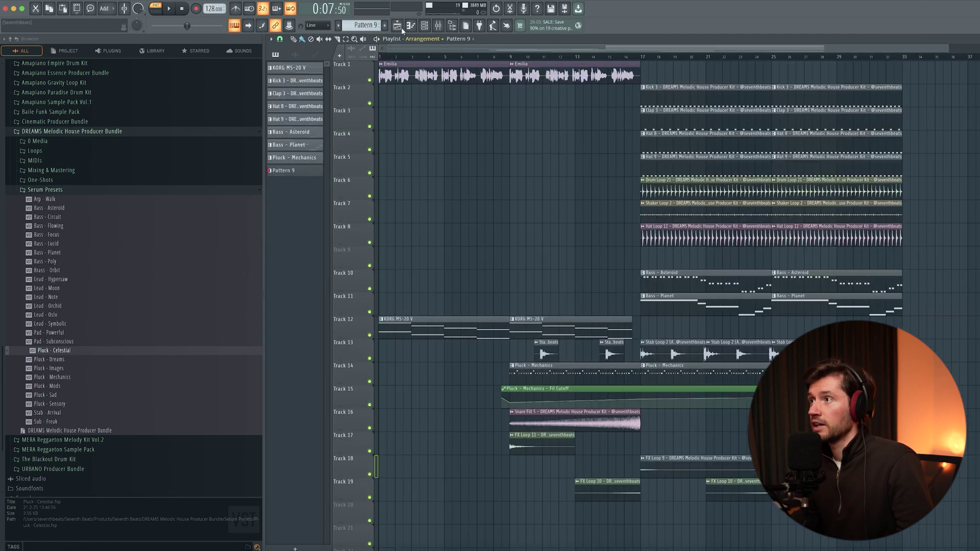
click(432, 234)
drag(338, 223, 345, 454)
right_click(357, 404)
click(383, 509)
drag(448, 460, 419, 381)
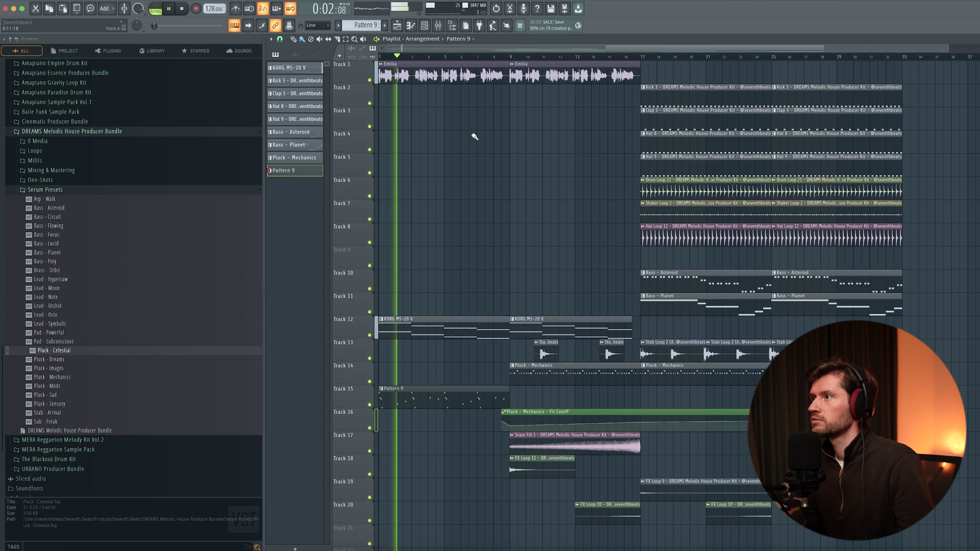
- Play back the arrangement while reviewing Kickstart 2 on Pluck - Celestial and the melody notes in the piano roll
key(F9)
click(784, 129)
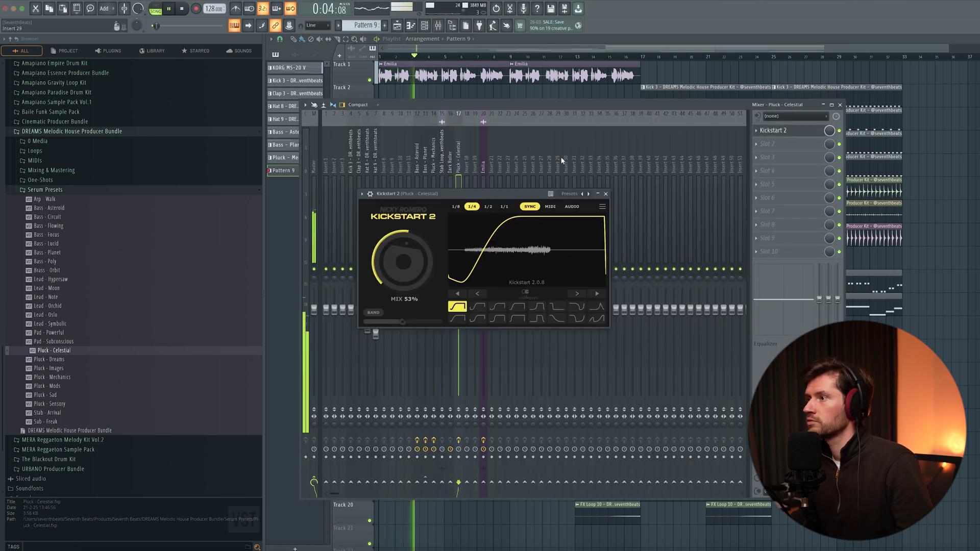
click(606, 193)
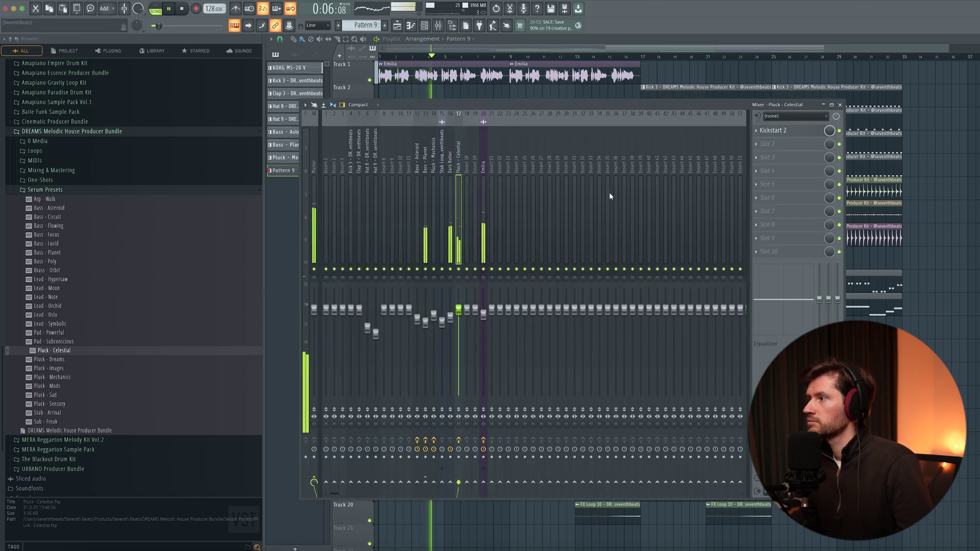
key(F9)
key(space)
double_click(427, 394)
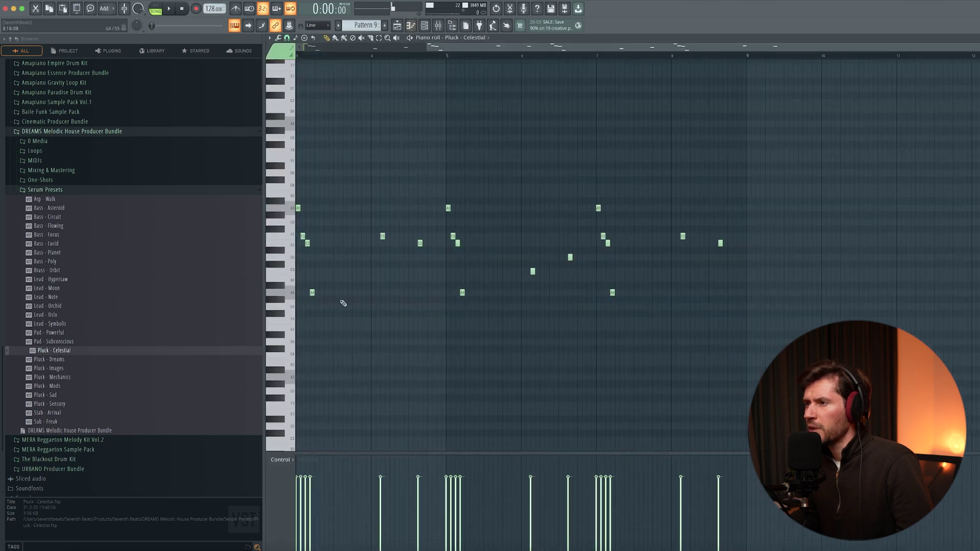
key(space)
scroll(388, 355, up, 5)
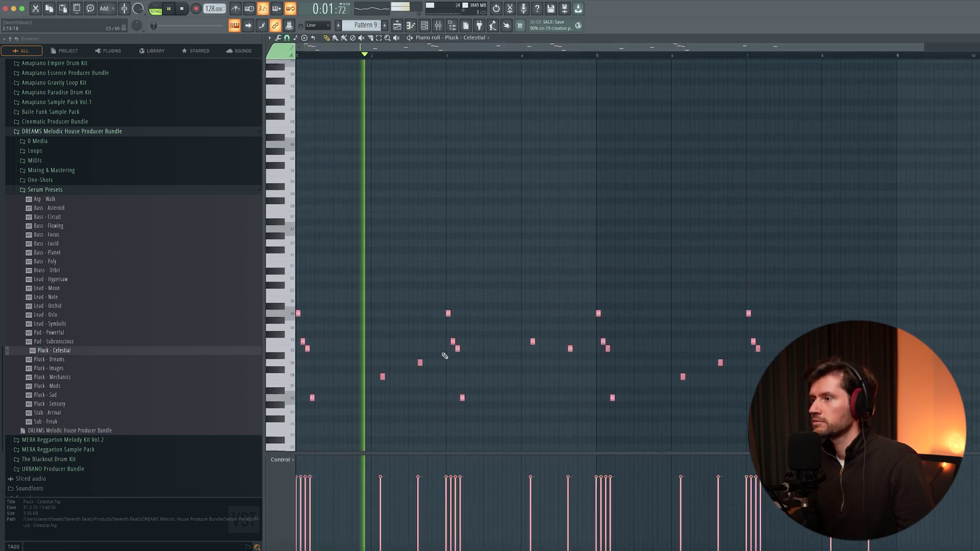
scroll(546, 344, down, 3)
key(ctrl+d)
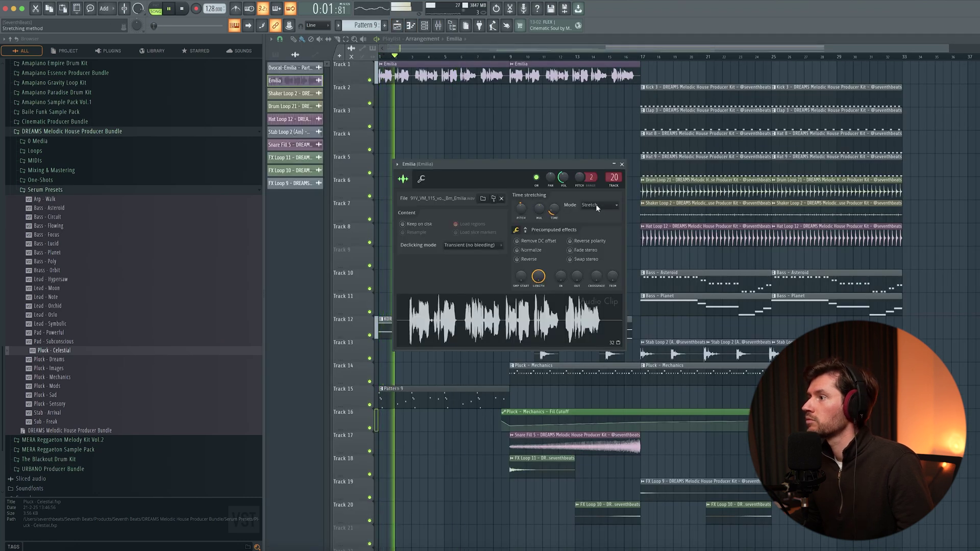
- Replace the Track 1 vocal clips with 0vocal-Emilia in Stretch mode, routed to the existing Emilia mixer track
click(597, 205)
click(541, 164)
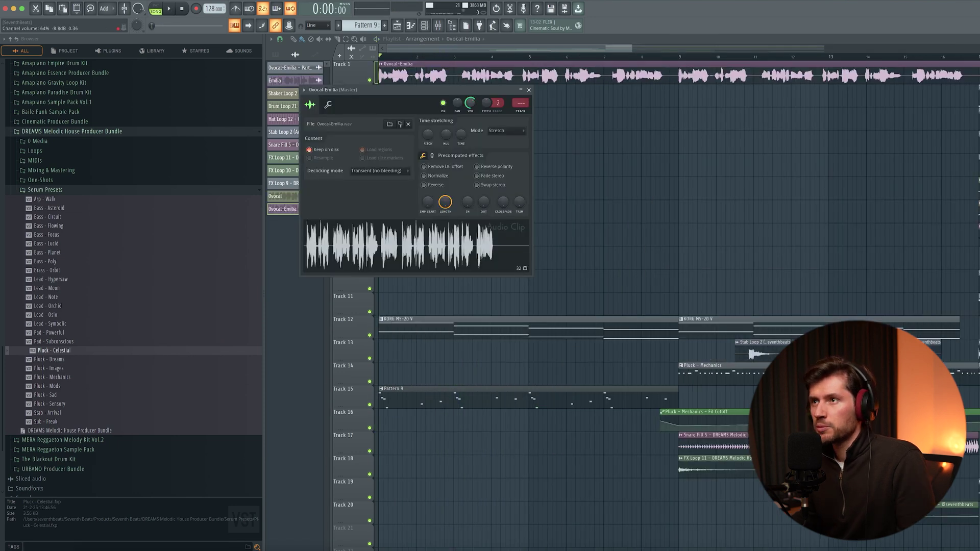
double_click(495, 65)
click(438, 25)
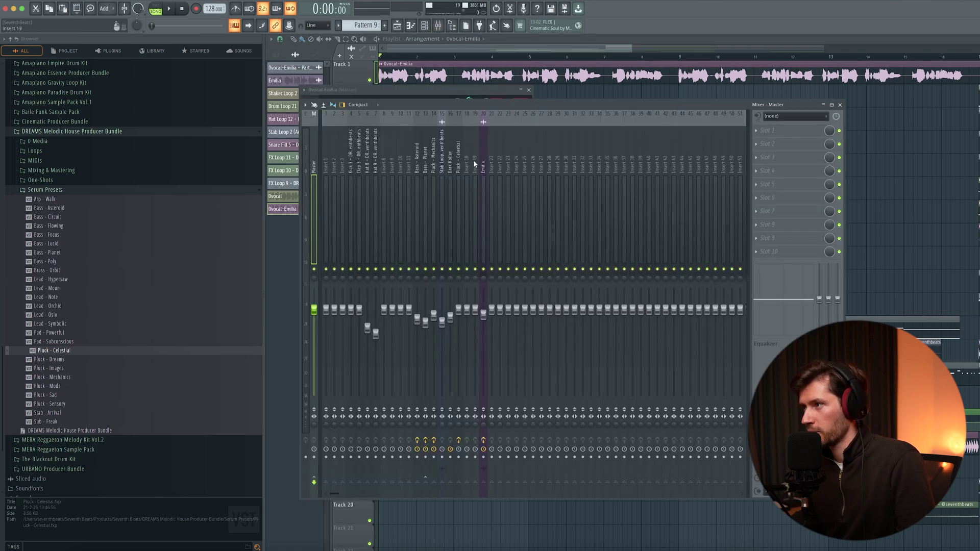
click(529, 90)
key(space)
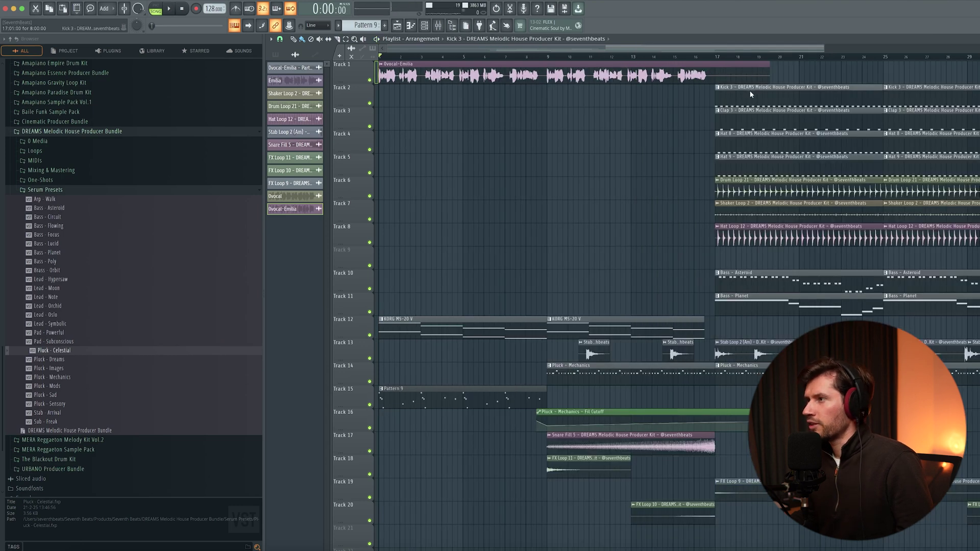
- Place the Kick 3 pattern on Track 2 over bars 1 to 8 and insert an empty track below it
click(486, 101)
drag(485, 101, 326, 92)
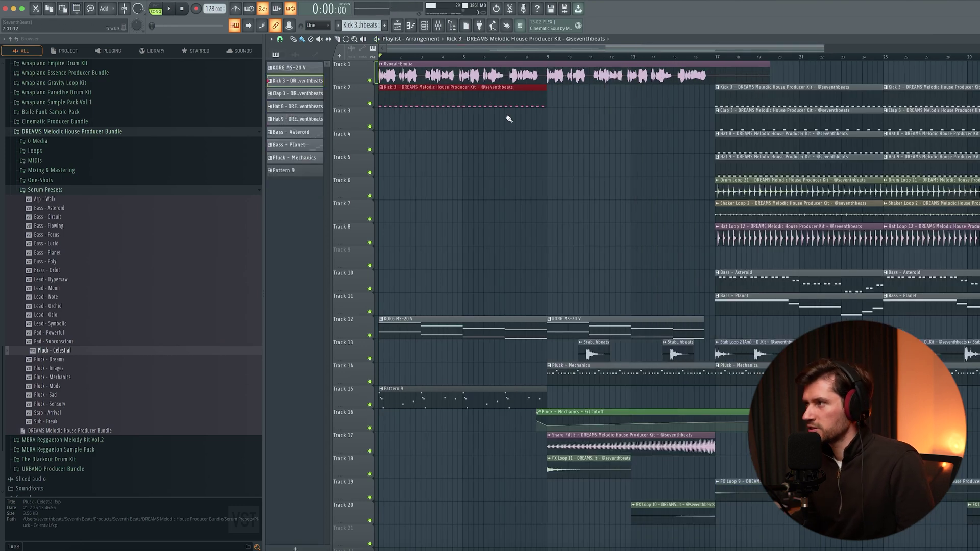
right_click(357, 109)
click(381, 296)
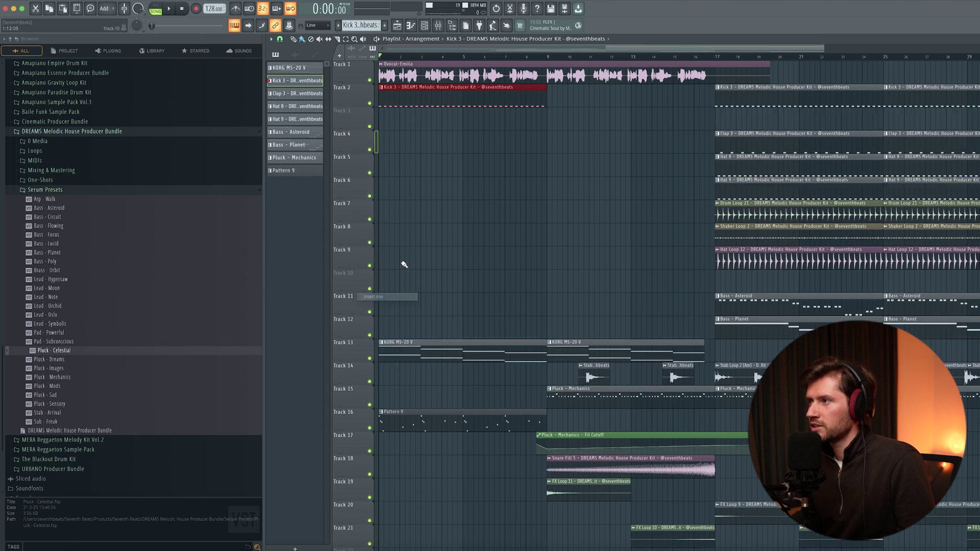
- Add Pro-Q 3 to the Kick 3 mixer track with a 12 dB/oct high cut at about 313 Hz
click(440, 29)
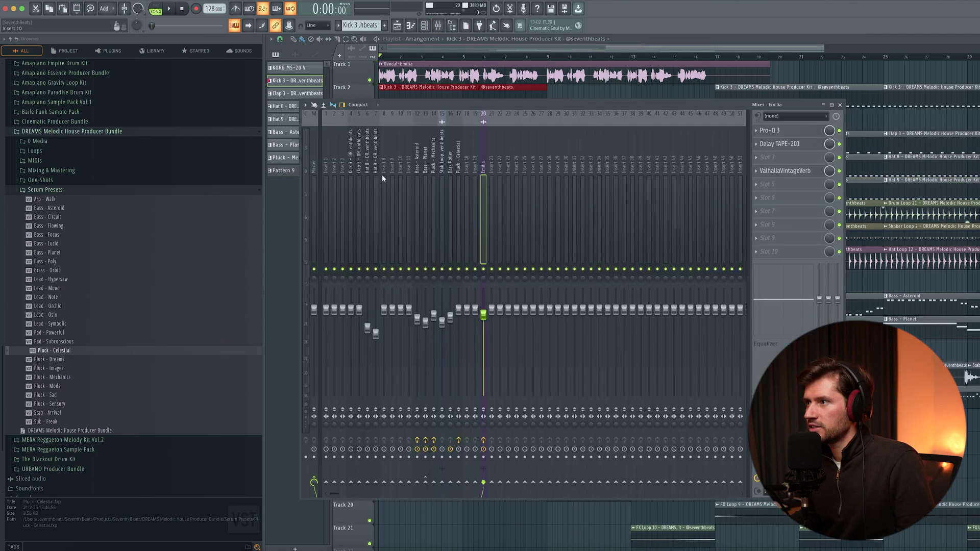
click(350, 158)
click(797, 132)
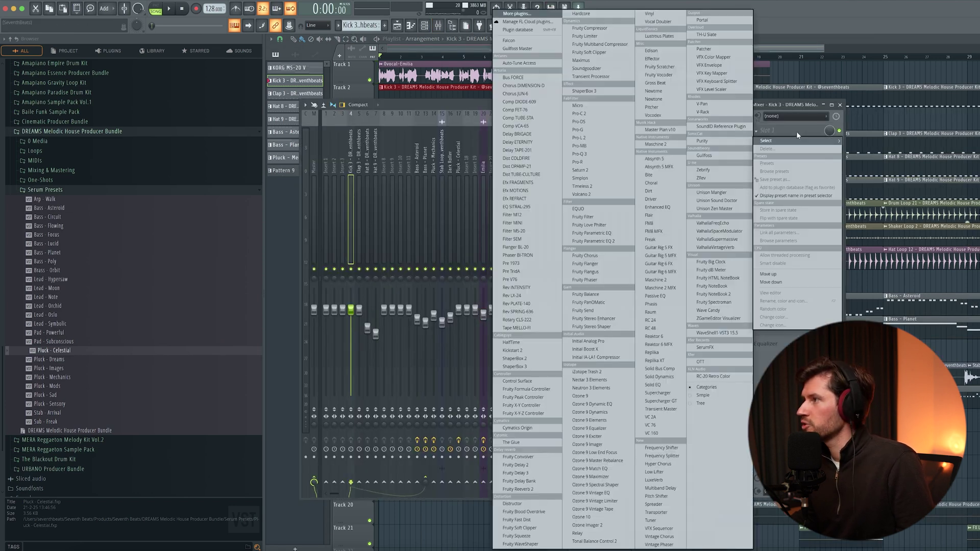
click(574, 154)
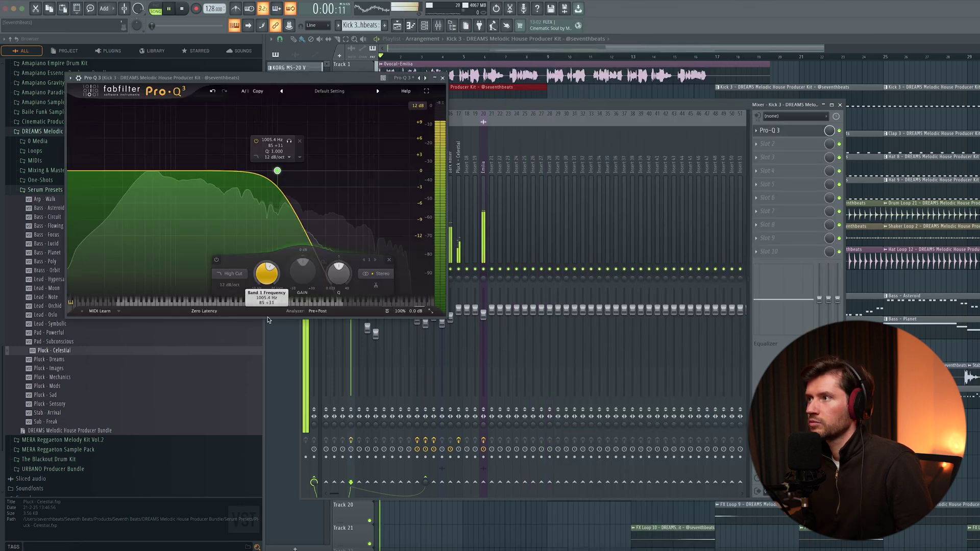
drag(267, 276, 263, 350)
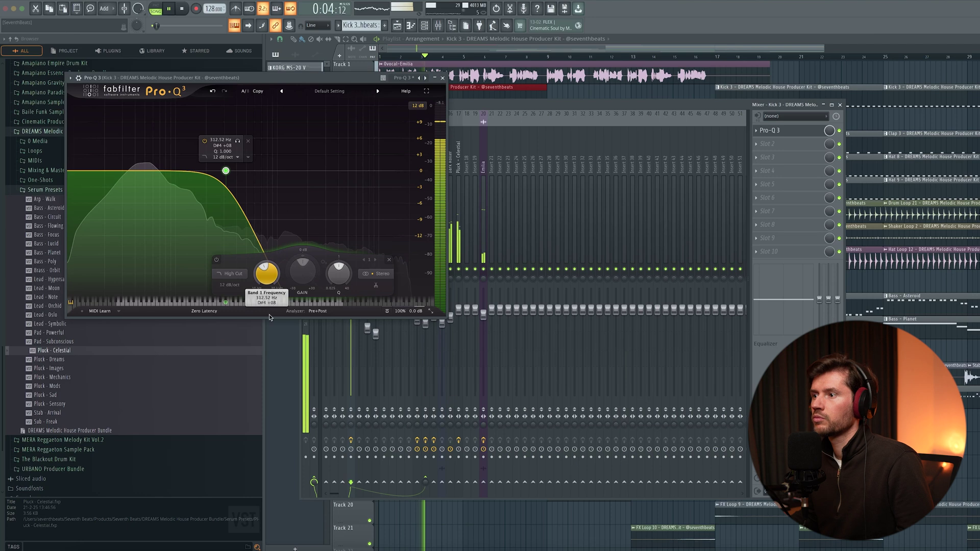
- Create an automation clip for the kick's Pro-Q 3 band 1 frequency on the empty track below Kick 3
right_click(276, 289)
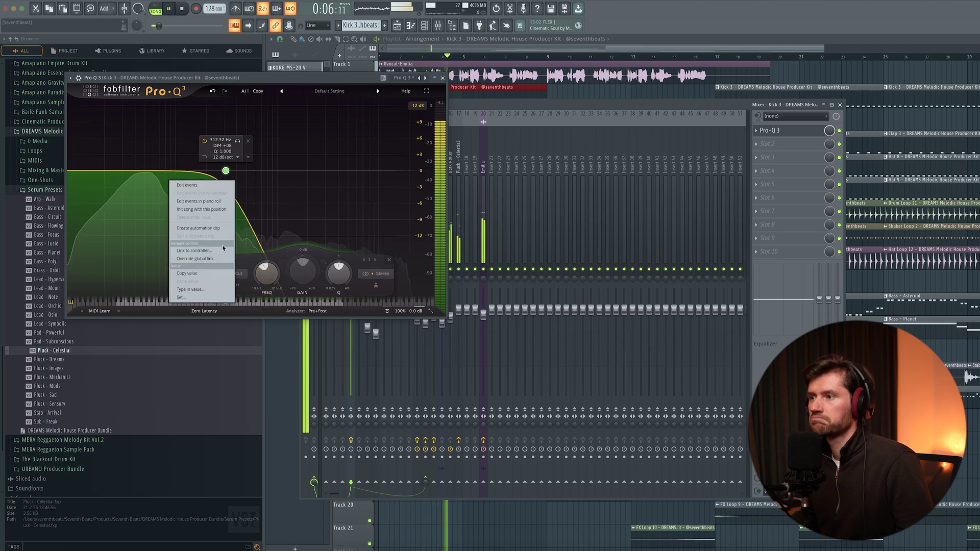
click(215, 229)
click(443, 78)
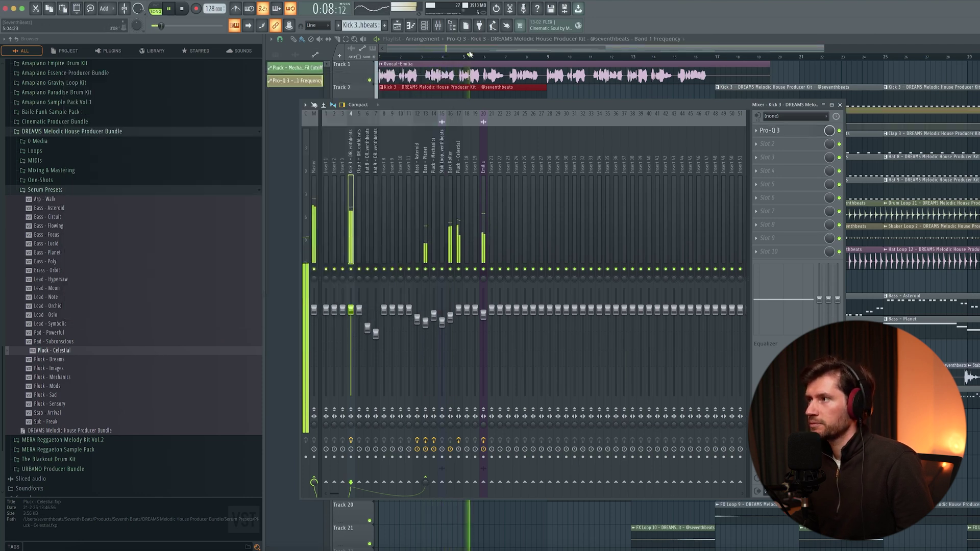
click(839, 104)
key(space)
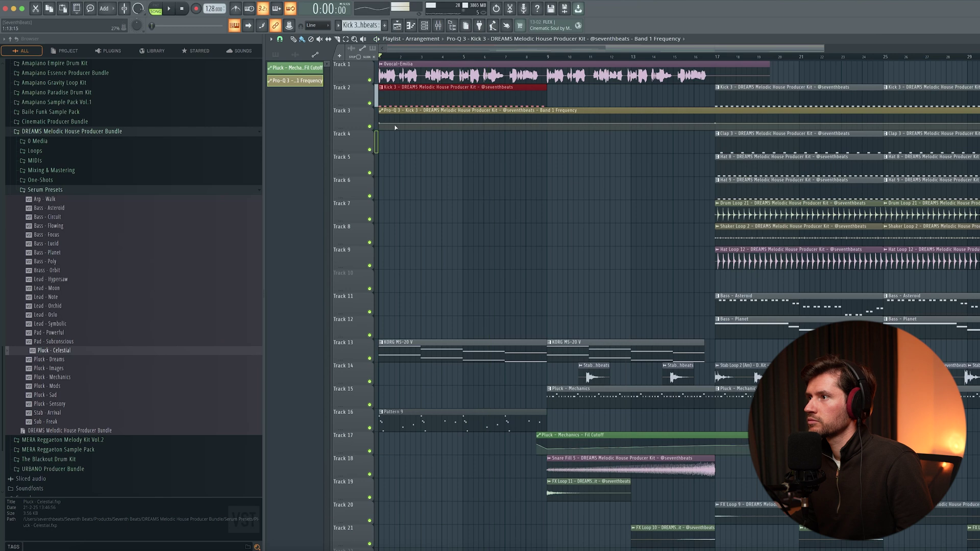
- Shape the kick filter automation to hold its starting value until bar 9, with a gradual rise up to bar 17
key(ctrl+z)
right_click(381, 126)
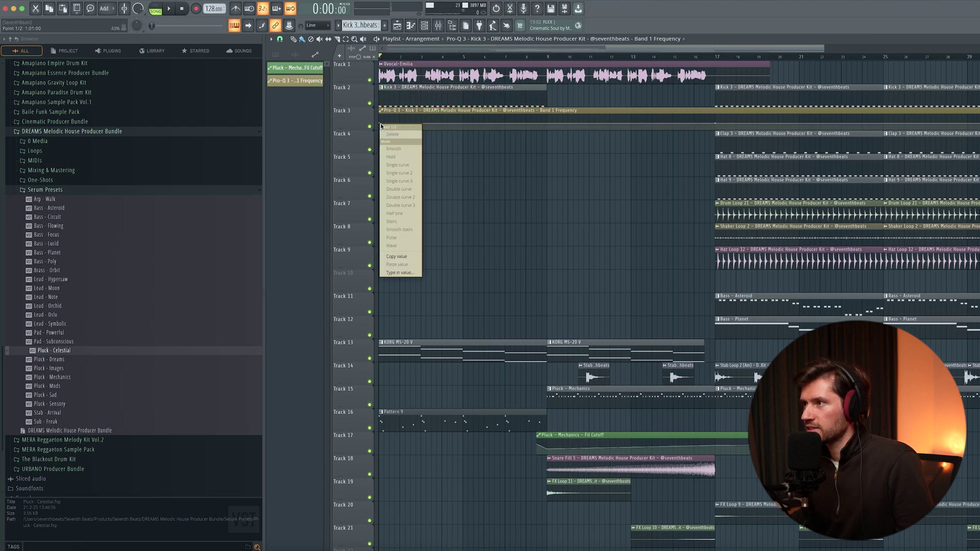
click(397, 256)
key(space)
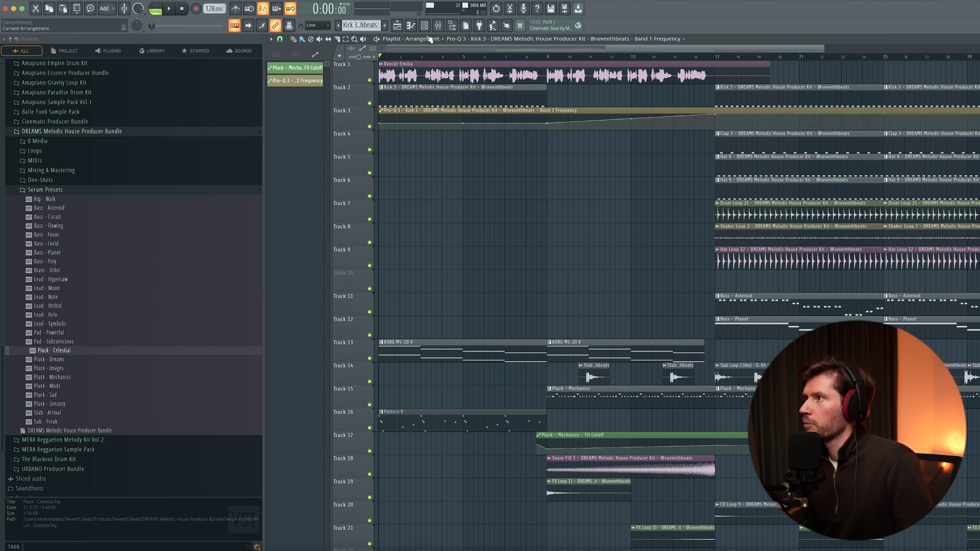
- Add Kickstart 2 to the first effect slot of the Dark Roller mixer track
key(F9)
click(424, 164)
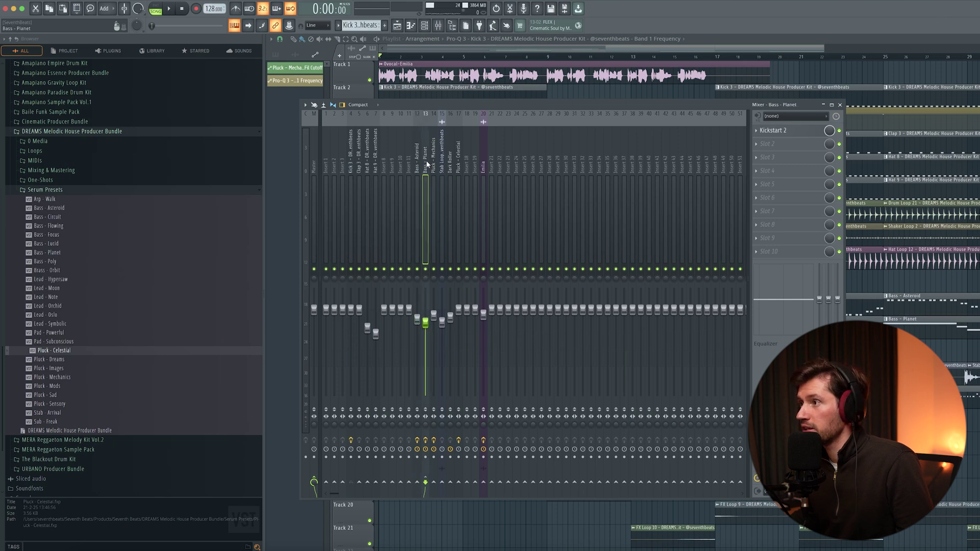
click(767, 131)
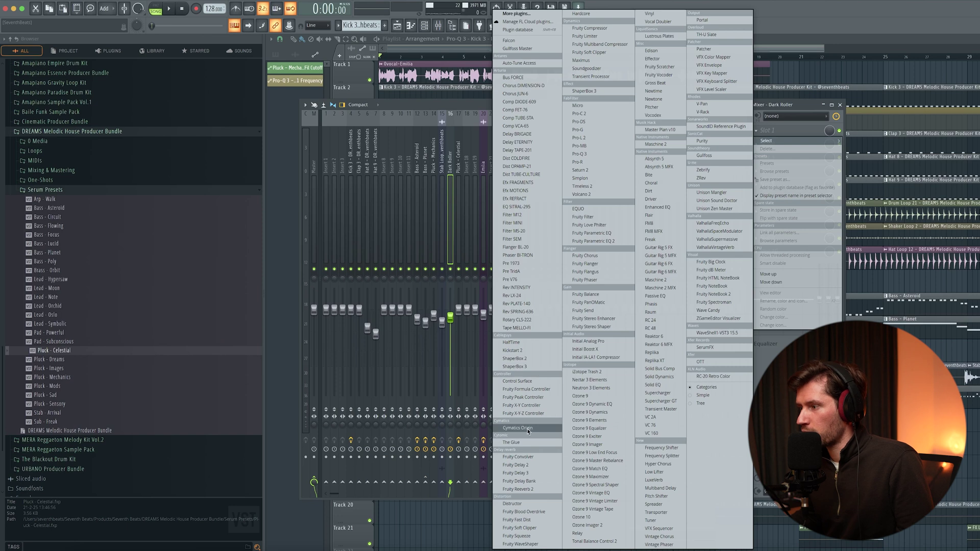
click(525, 351)
- Sidechain the Kick 3 track to Dark Roller and set Kickstart 2 to Audio triggering from that sidechain input
click(352, 181)
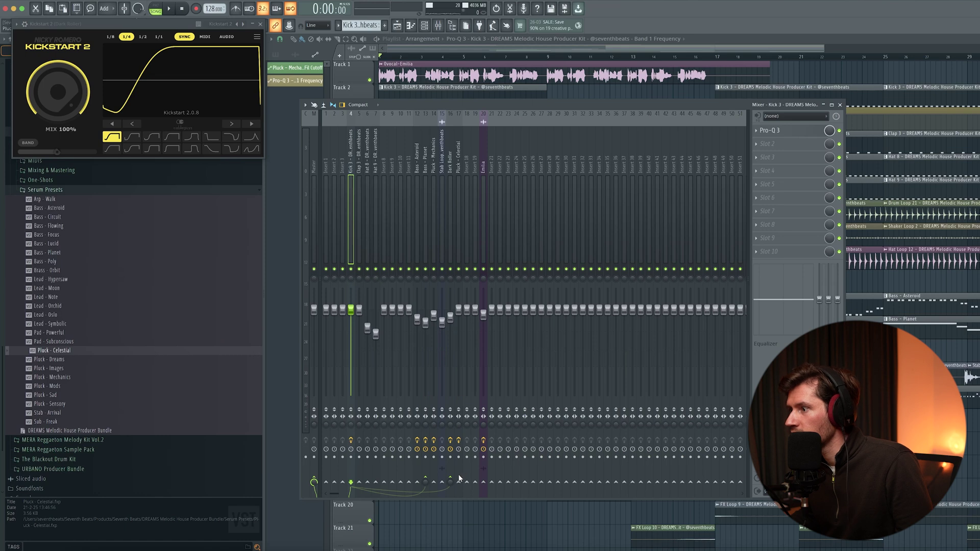
click(451, 165)
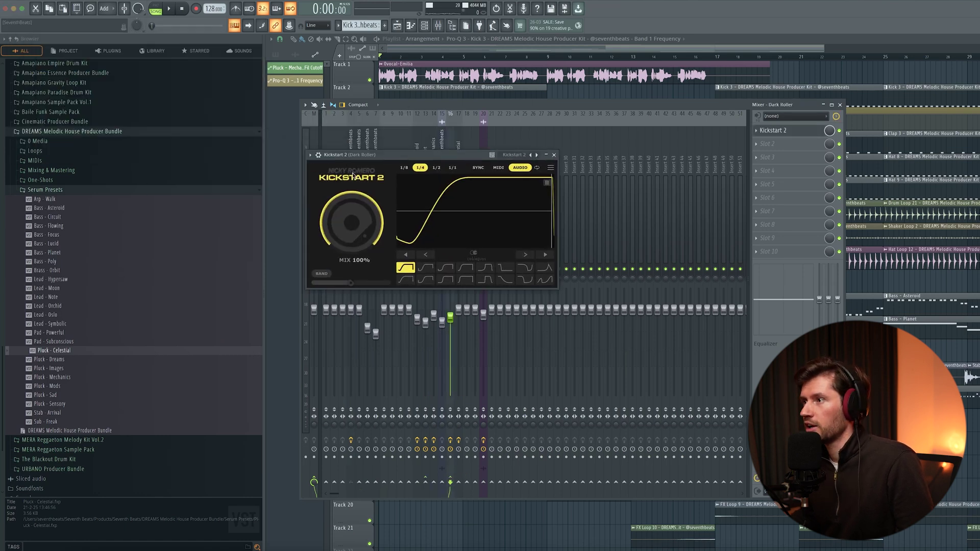
click(320, 155)
click(345, 188)
click(331, 288)
click(388, 302)
click(319, 170)
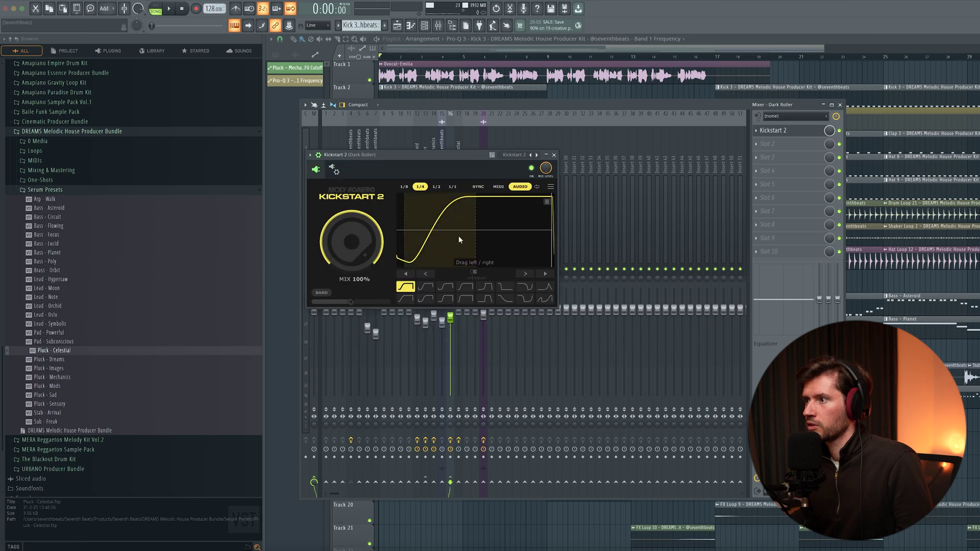
- During playback, enable Band mode in Dark Roller's Kickstart 2 and choose the second curve in the lower row of ducking shapes
key(space)
click(320, 292)
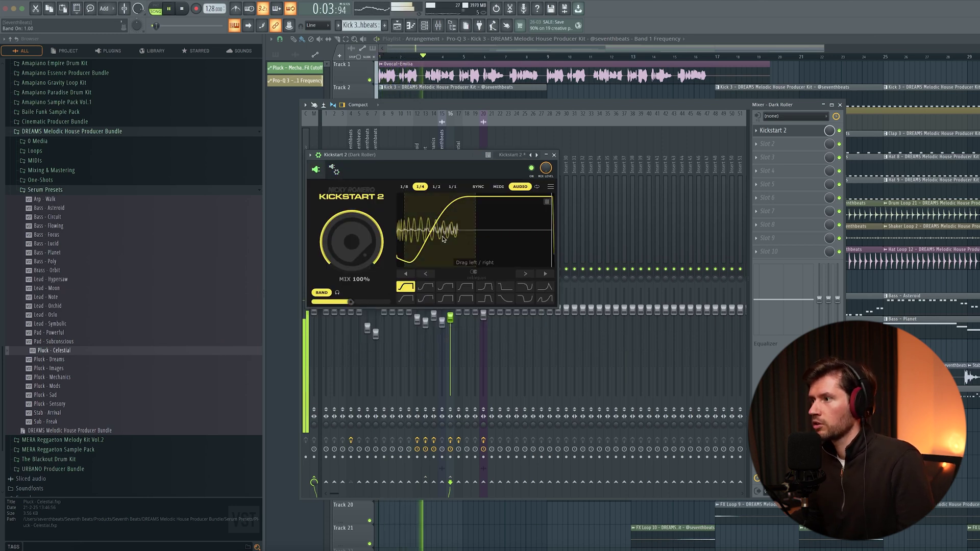
click(425, 298)
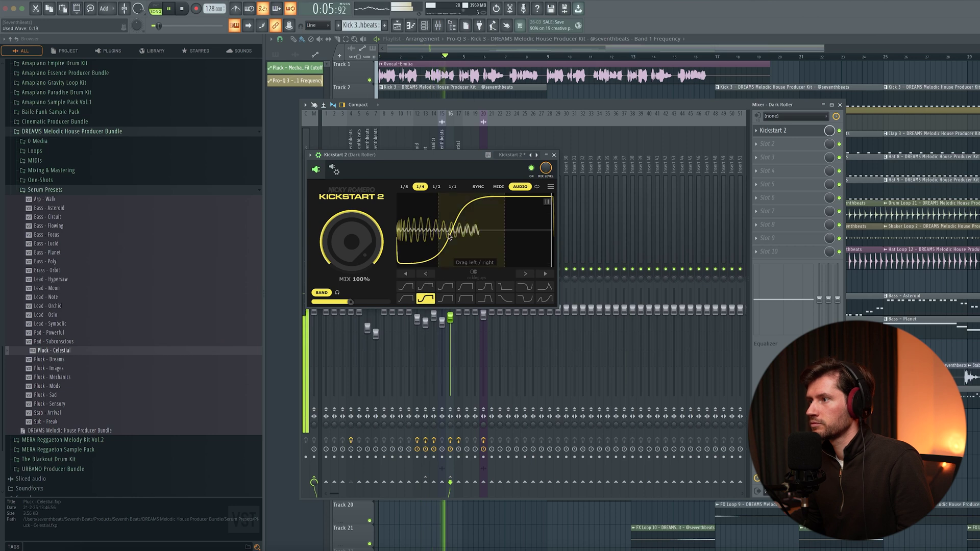
- Close Kickstart 2 and the mixer, and listen to the ducked intro up to about bar 8
click(553, 155)
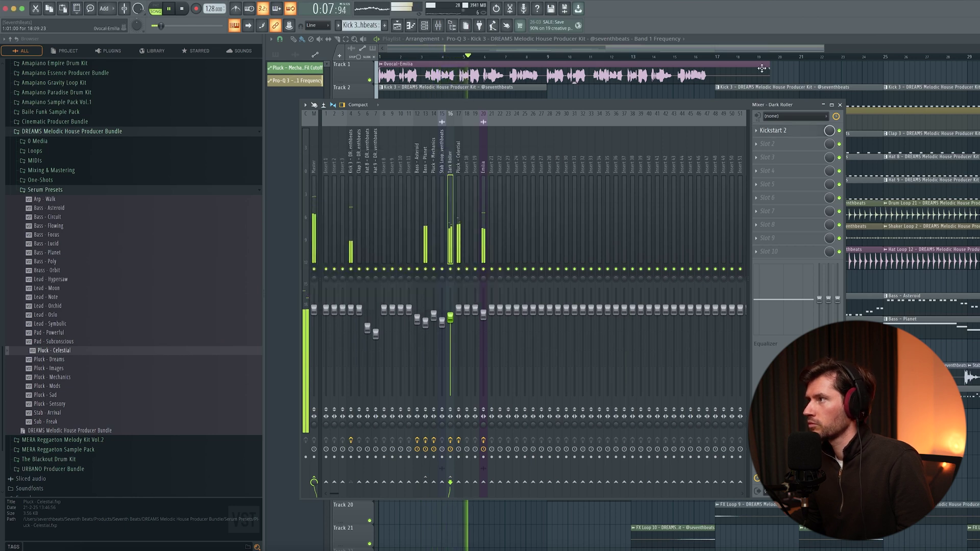
key(F9)
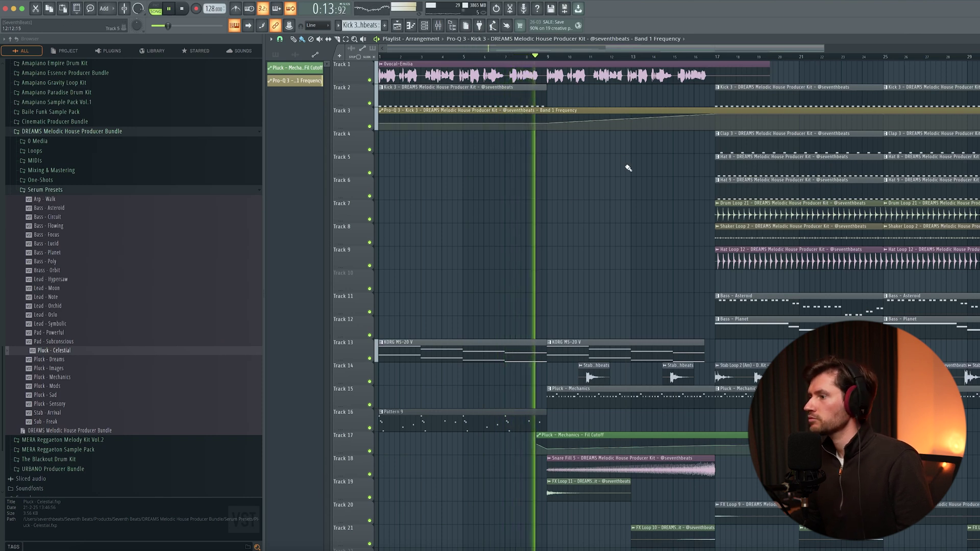
key(space)
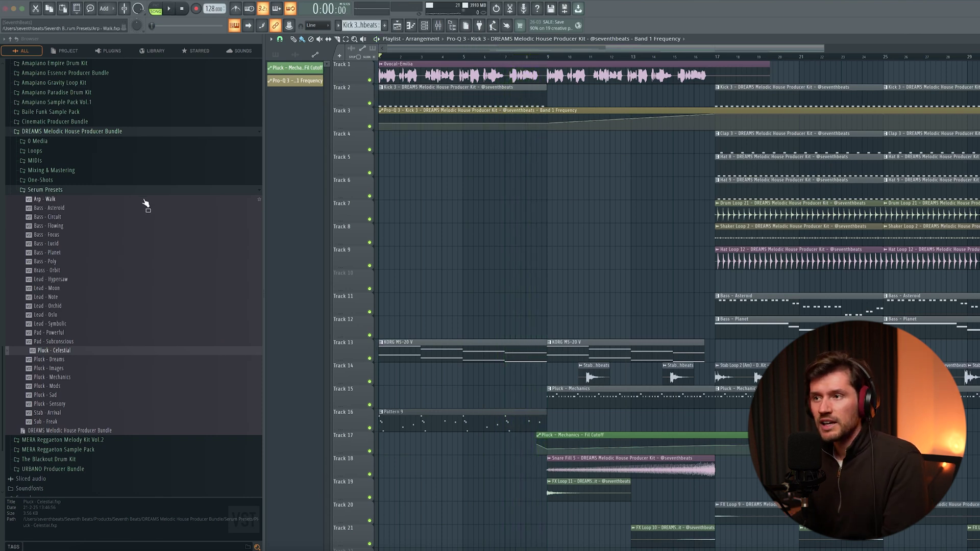
- Add Texture 8 (A) from the DREAMS bundle's Texture Loops folder to Track 23 at bar 1
click(72, 191)
click(45, 375)
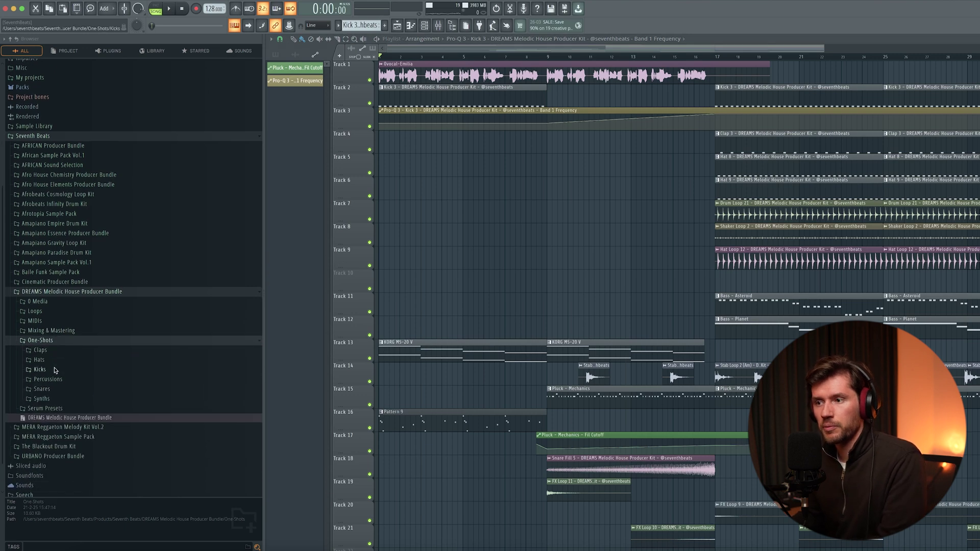
click(46, 341)
click(36, 343)
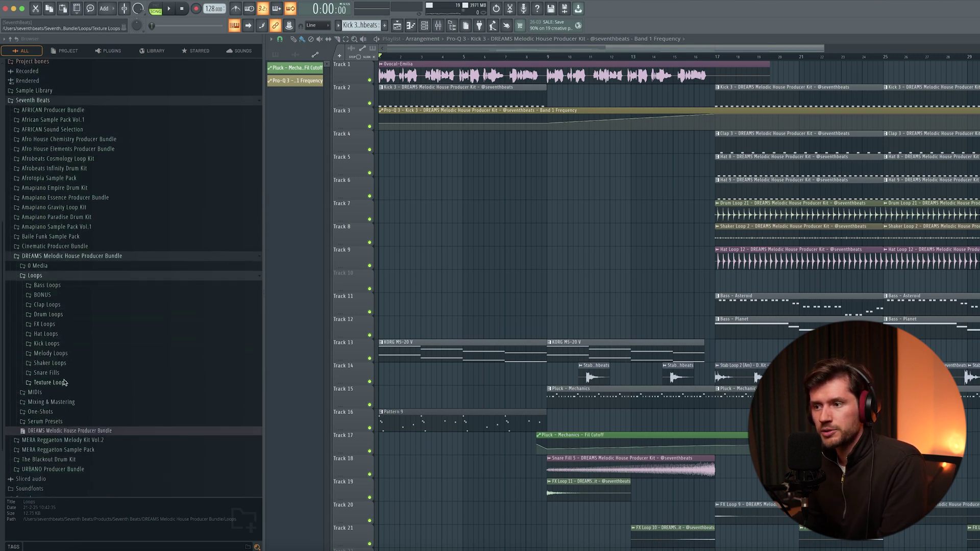
click(57, 381)
click(92, 322)
click(92, 339)
click(88, 366)
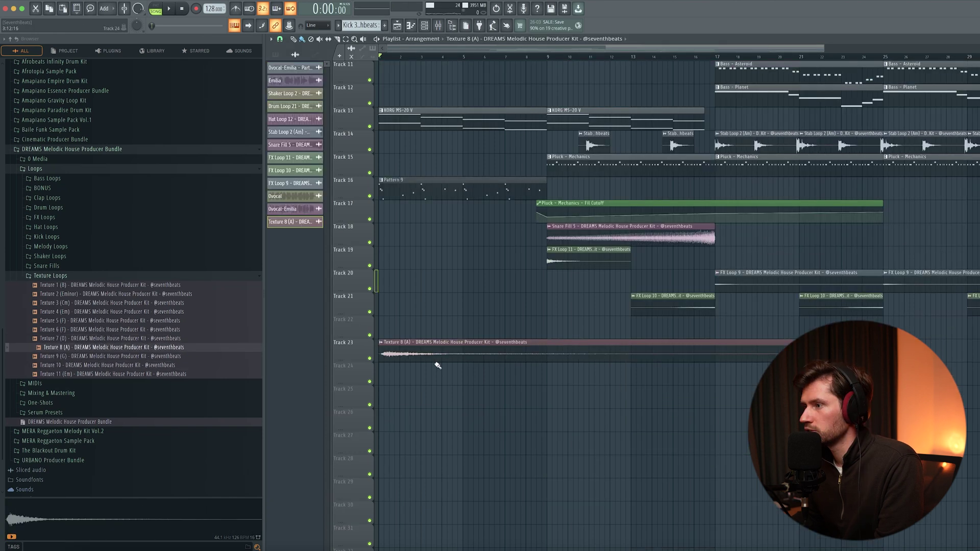
- Audition Texture 8 (A) with the intro, add Texture 7 (D) to Track 25 at bar 1 and play it back
key(space)
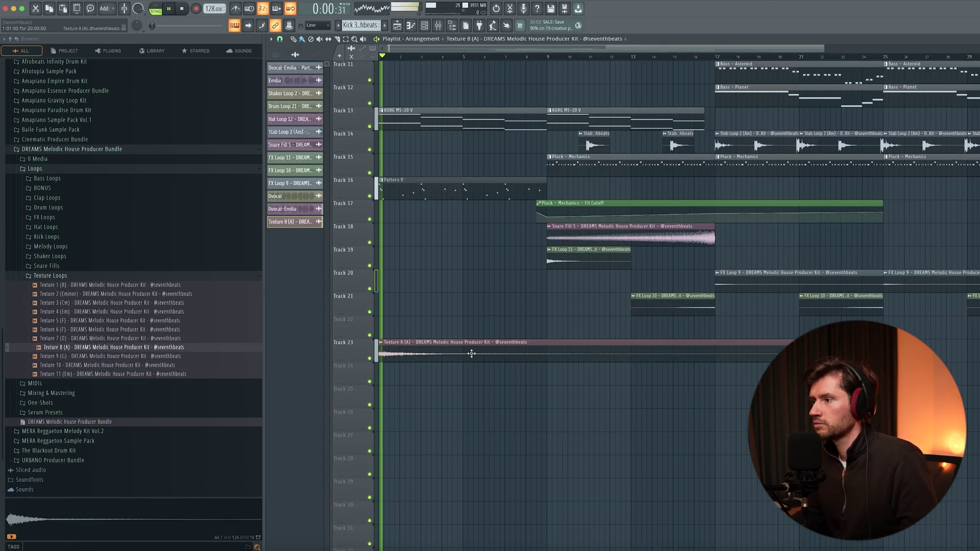
double_click(470, 353)
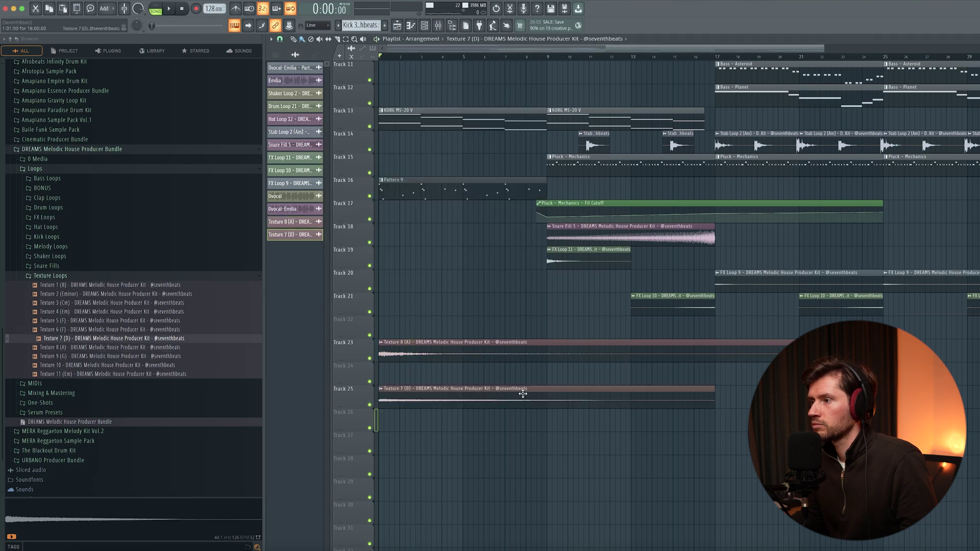
key(space)
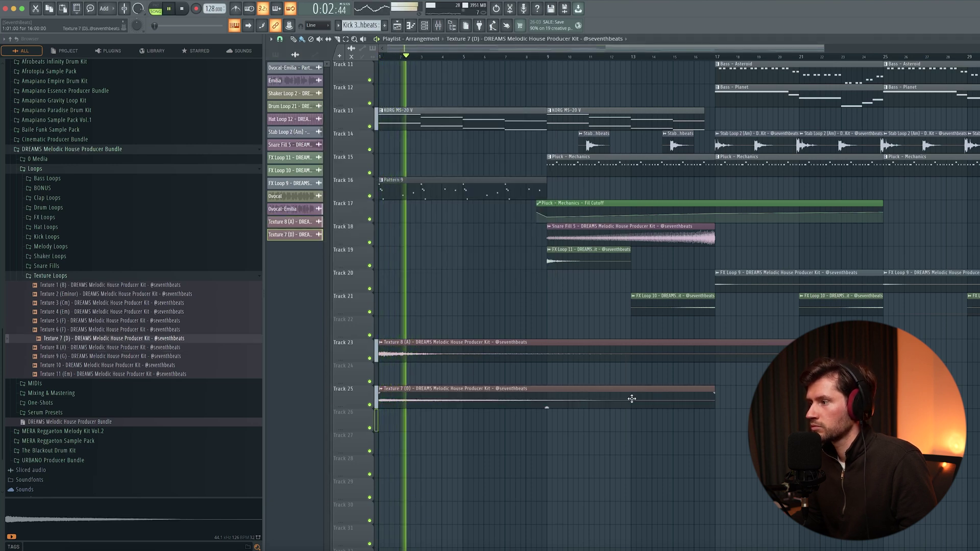
key(space)
- Shift the Texture 8 (A) clip to just before bar 9 and move Texture 7 (D) up to Track 24
drag(420, 353, 542, 354)
key(space)
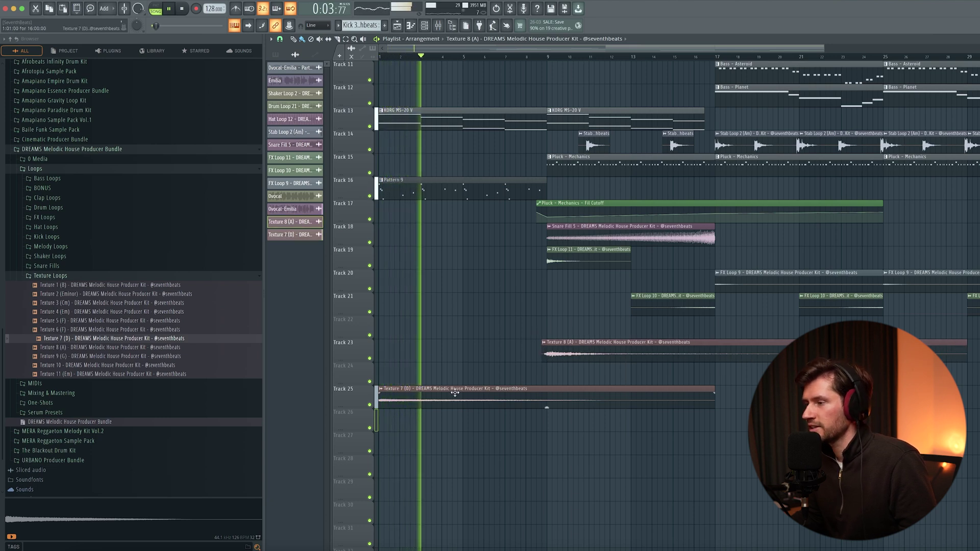
drag(434, 392, 433, 369)
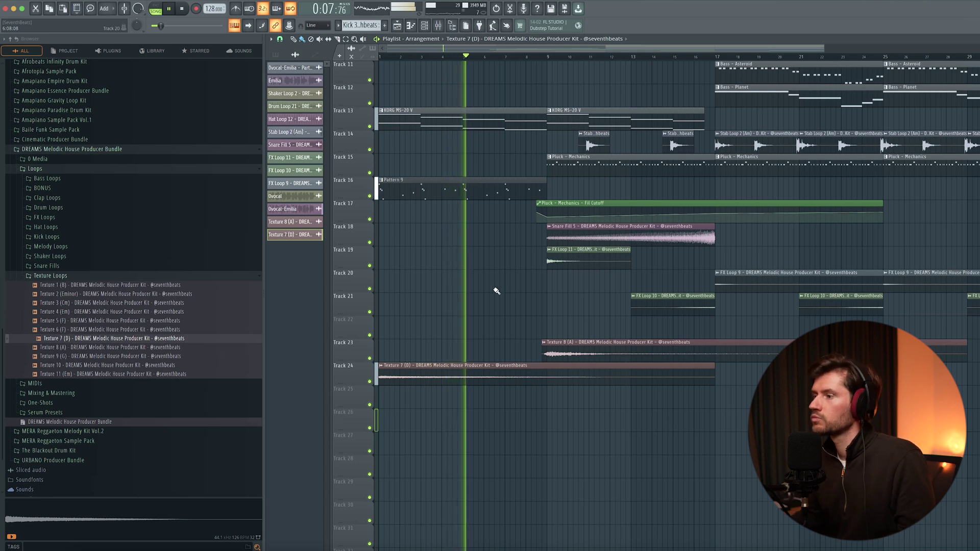
key(space)
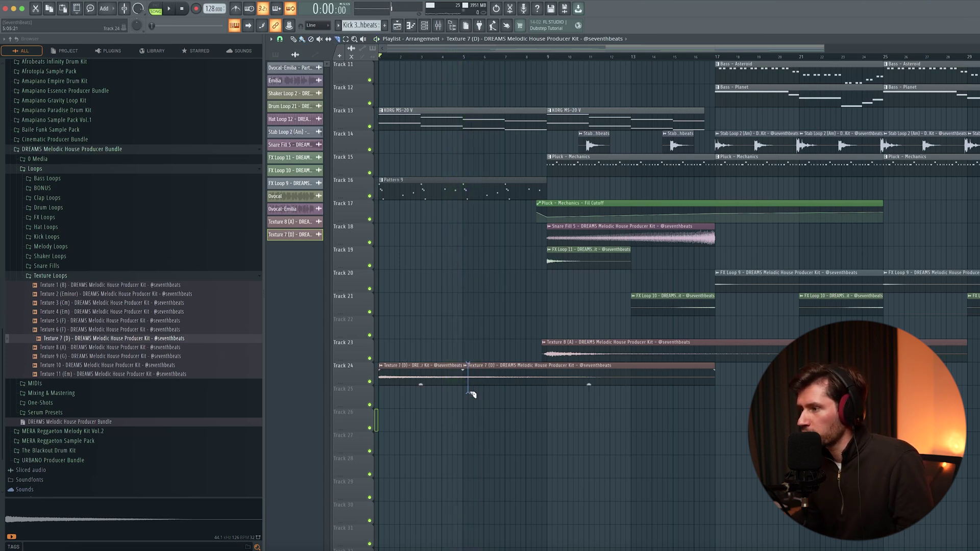
- Cut the Texture 7 (D) clip at about bar 5 and fill the space up to bar 17 with repeated short slices
right_click(476, 380)
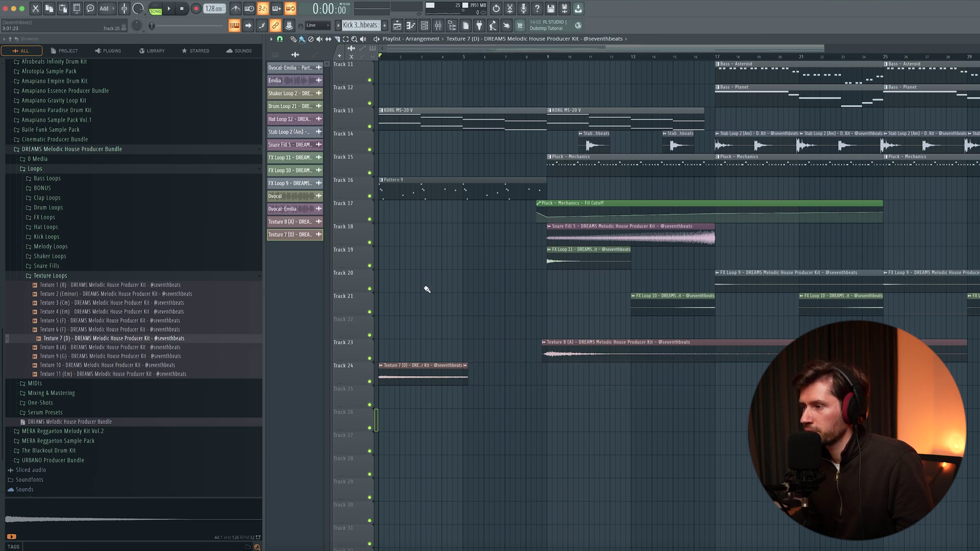
key(ctrl+z)
key(space)
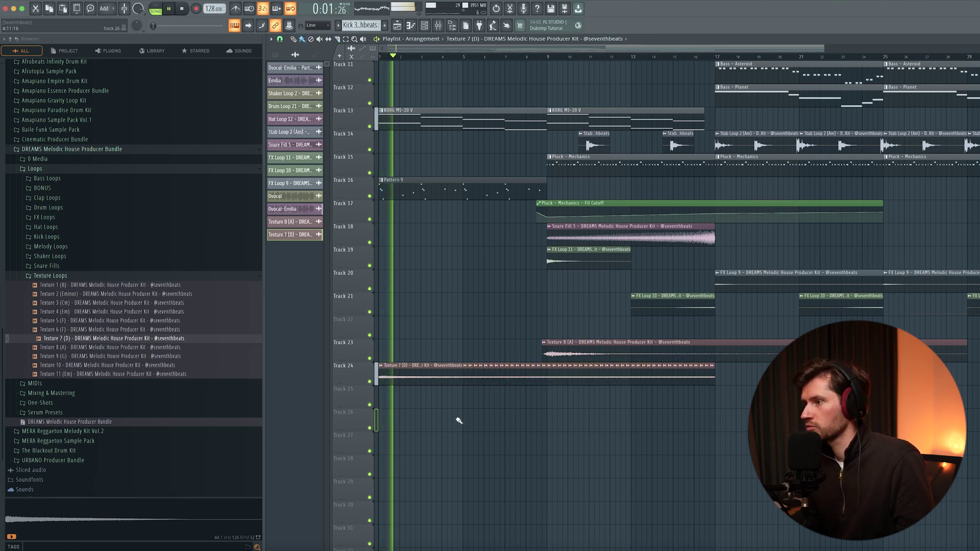
- Route the Texture 7 (D) sample to the free mixer insert 21, beside the Emilia track
double_click(413, 378)
key(space)
click(438, 25)
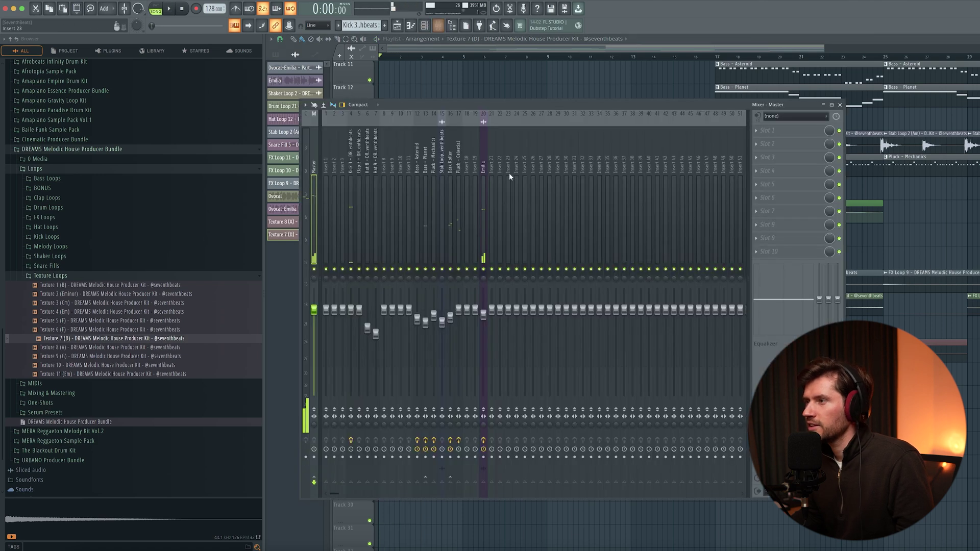
right_click(493, 169)
mouse_move(535, 214)
click(603, 212)
- Add Kickstart 2 to the first effect slot of the Texture 7 (D) track and set its mix to 64%
click(766, 130)
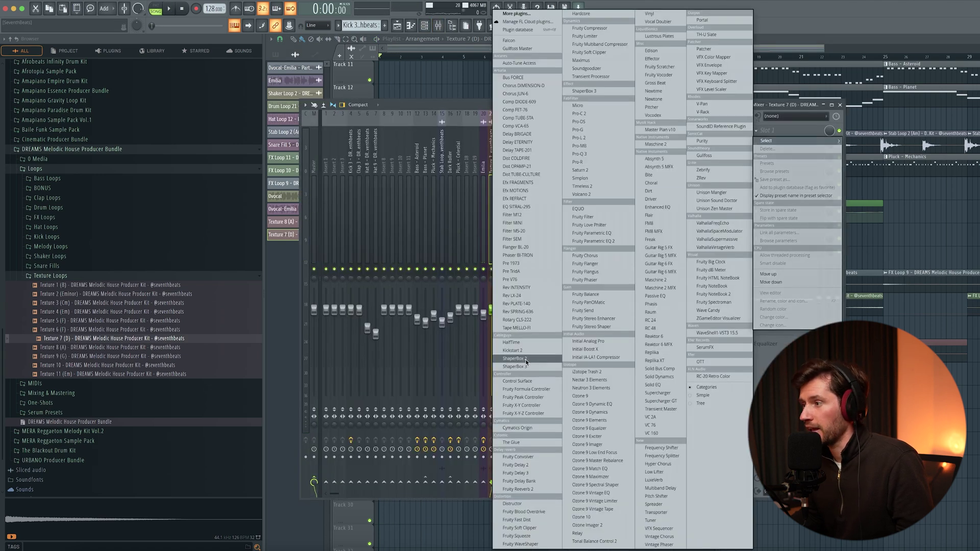
click(516, 351)
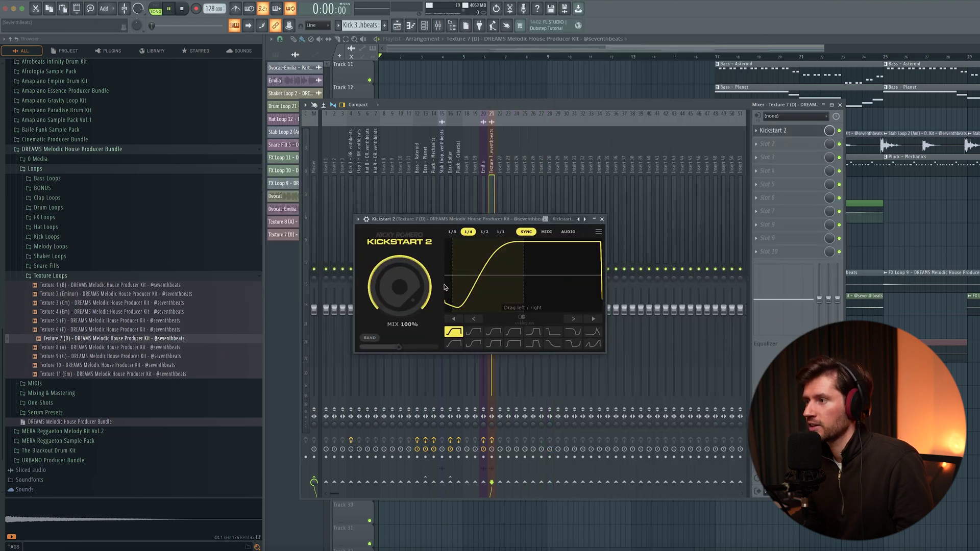
key(space)
drag(400, 287, 400, 294)
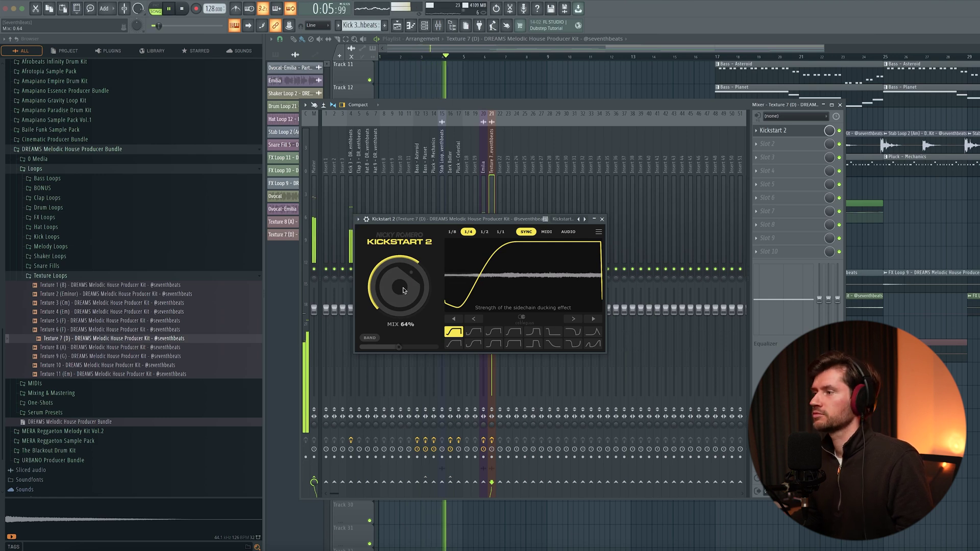
click(602, 219)
key(F9)
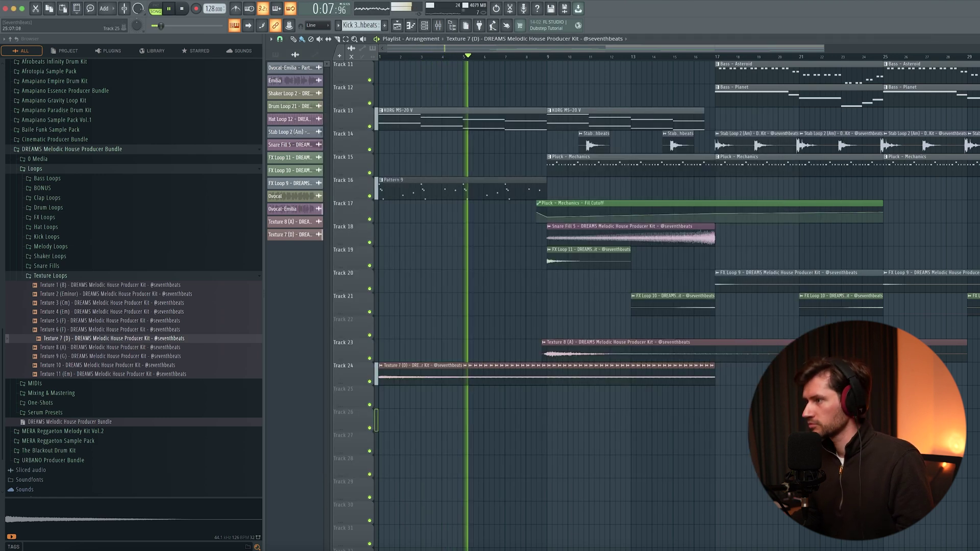
- Move the Texture 8 (A) clip on Track 23 earlier to start at 4:09:00, and play the intro
drag(578, 342, 499, 343)
key(space)
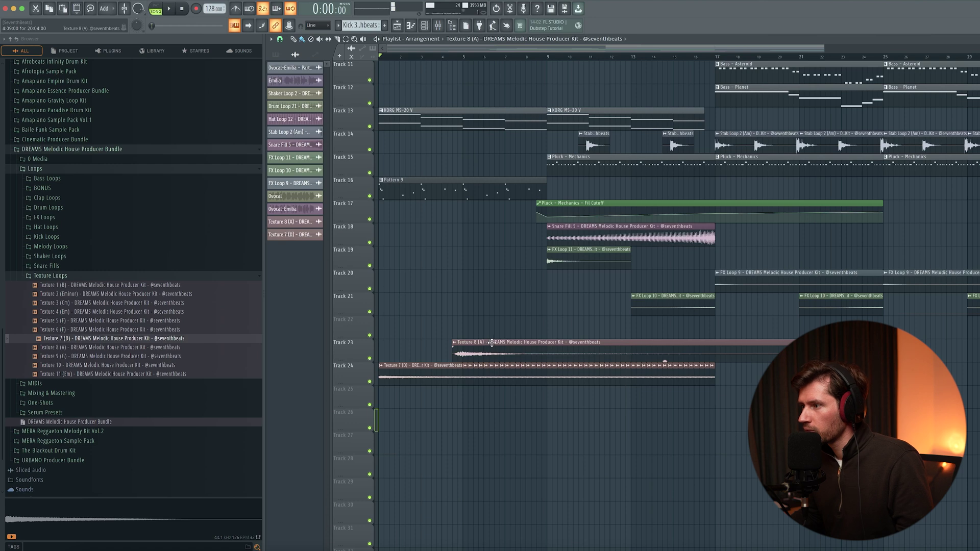
scroll(639, 302, up, 3)
key(space)
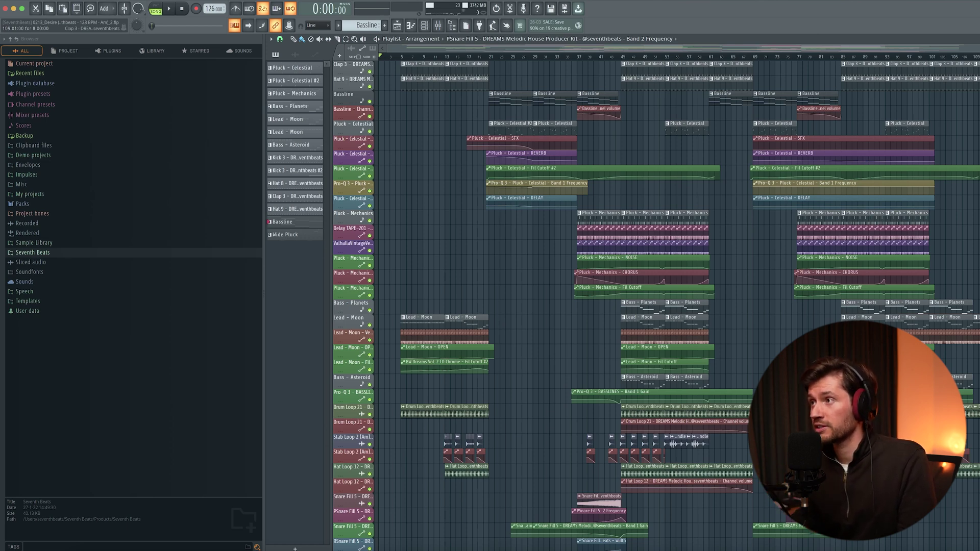
- In the finished Desire project, audition the vocal chop notes of the Wide Pluck pattern and play the arrangement from bar 21
scroll(717, 226, up, 3)
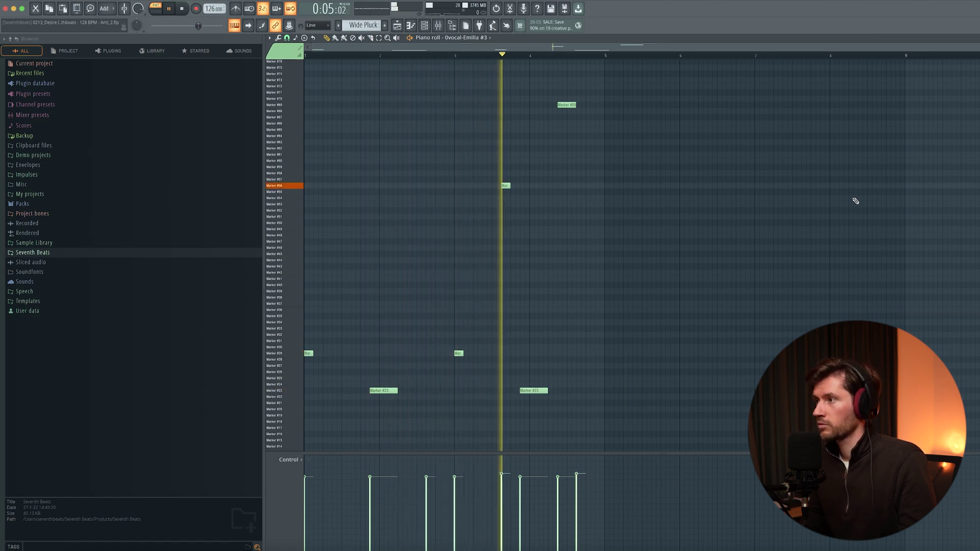
key(space)
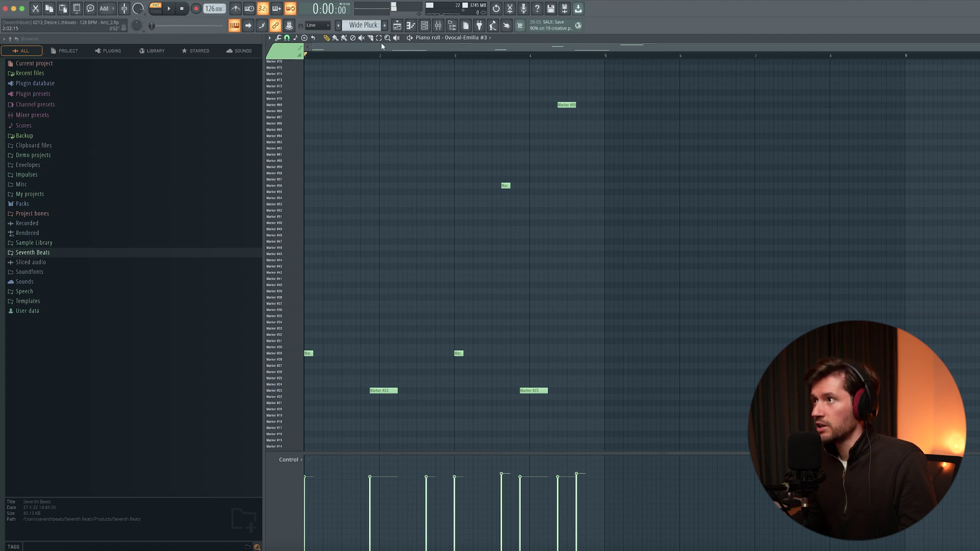
key(F5)
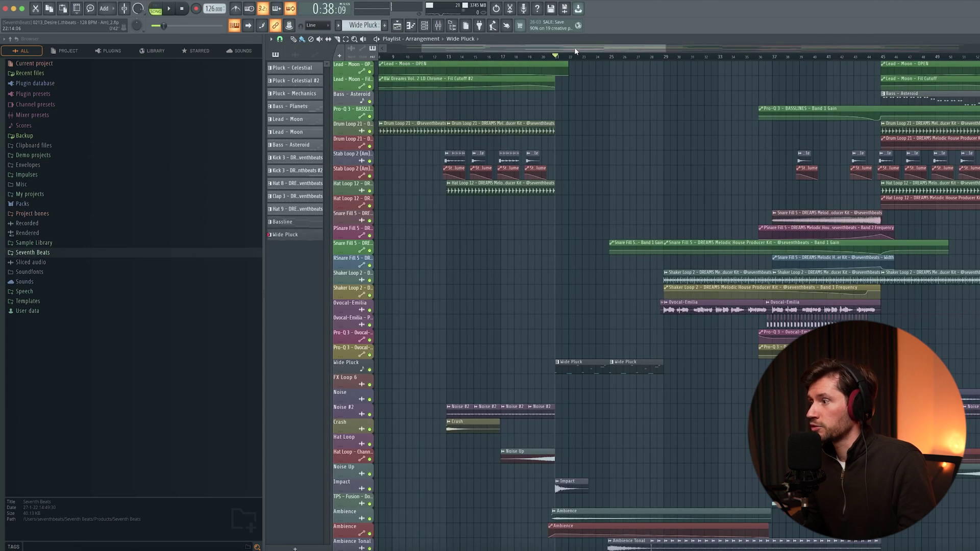
drag(574, 48, 606, 48)
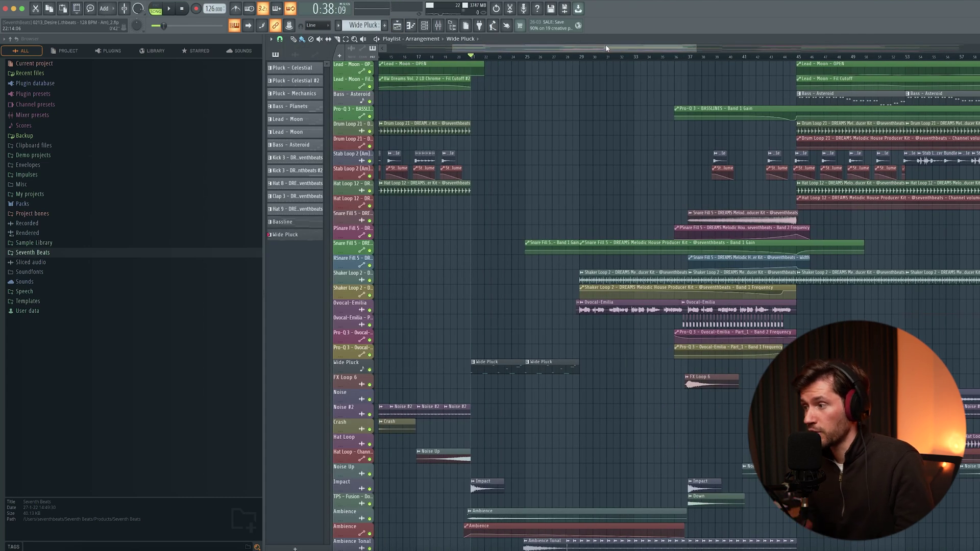
key(space)
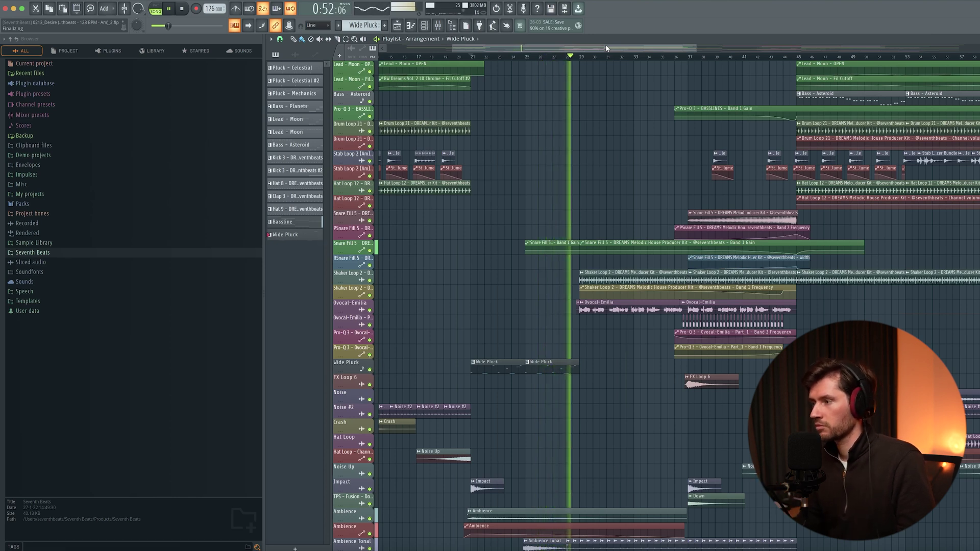
key(space)
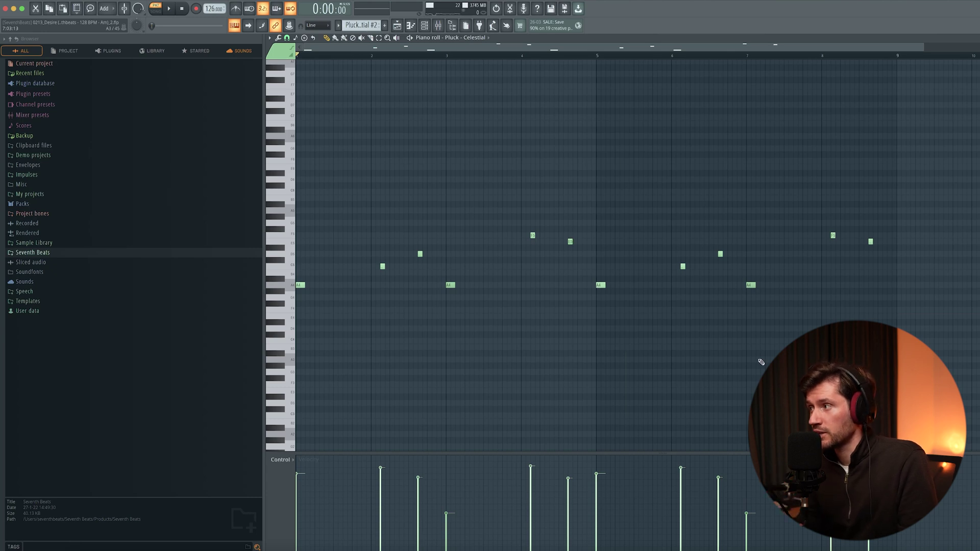
- Play the Pluck - Celestial #2 and Pluck - Celestial patterns in the piano roll to compare their melodies
key(space)
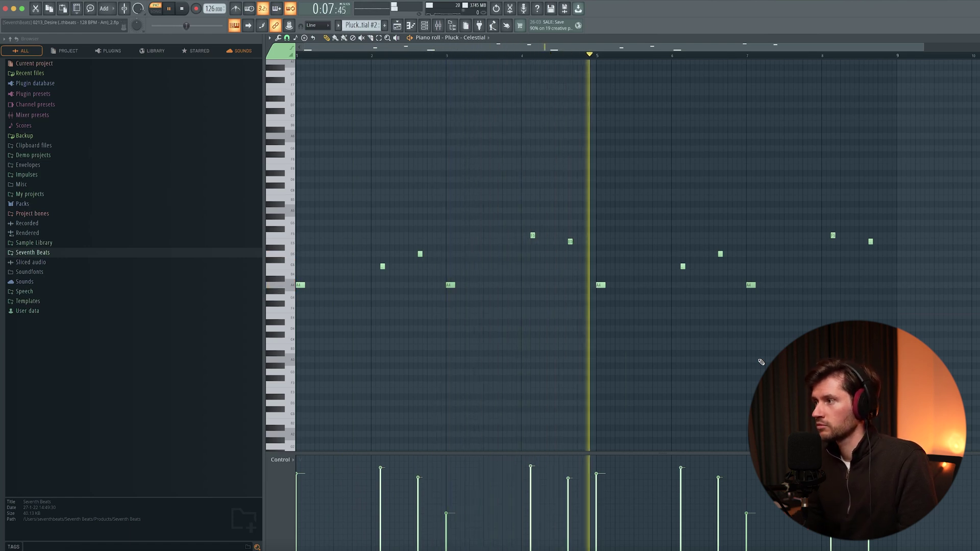
key(space)
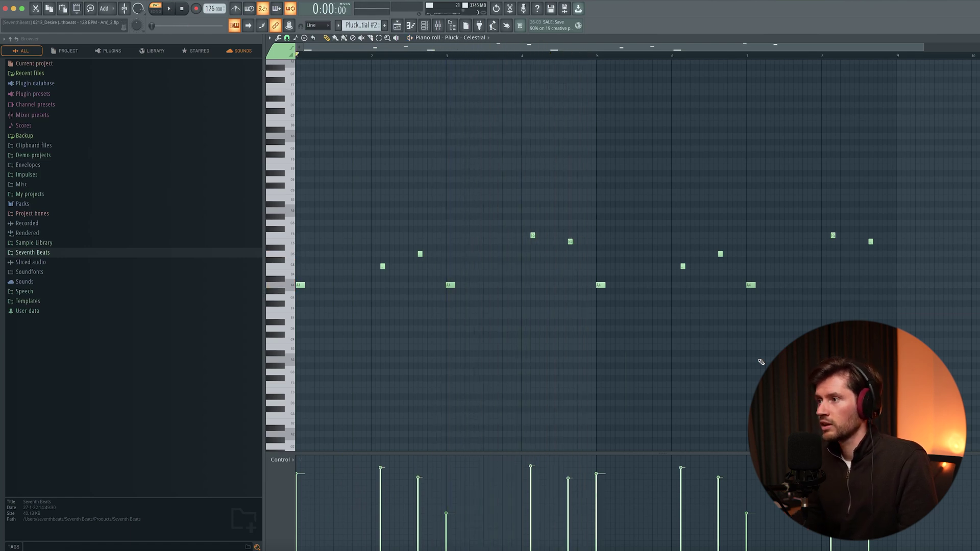
click(402, 27)
double_click(642, 185)
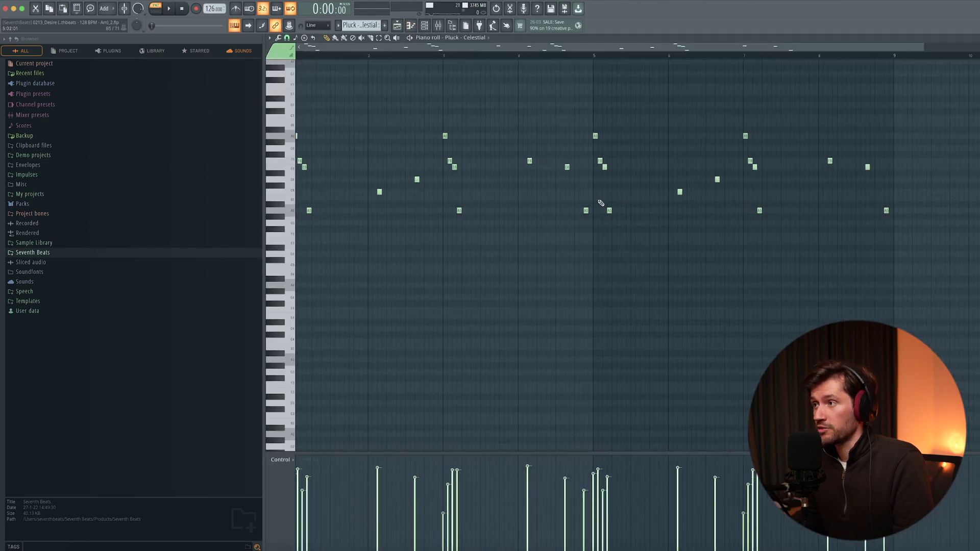
scroll(834, 190, up, 1)
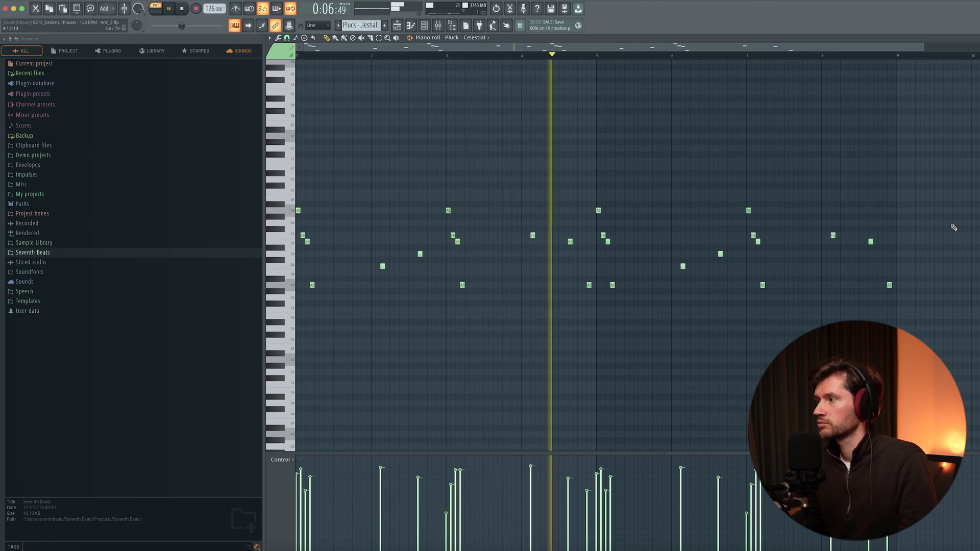
key(space)
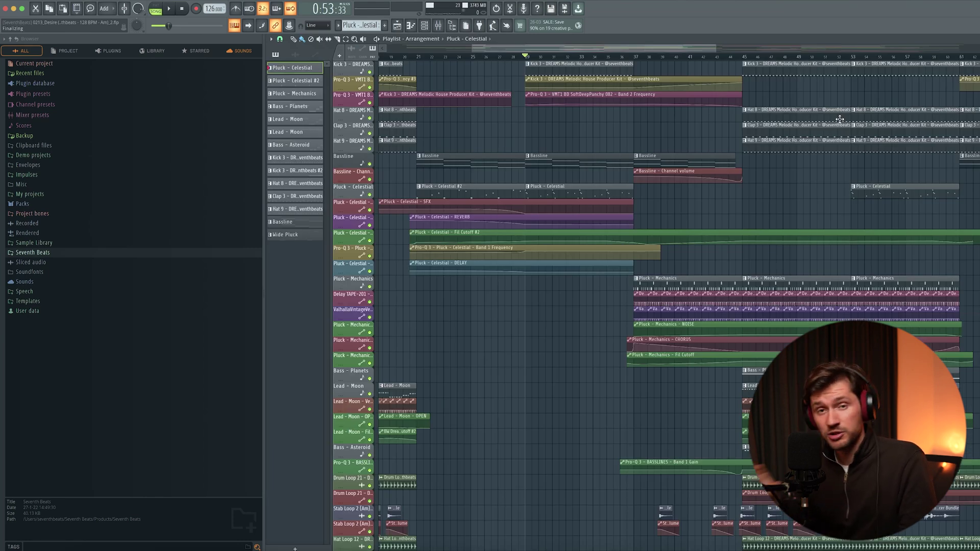
- Play the arrangement from bar 29 and examine the pluck, percussion and vocal layers with their automation from bar 37
key(space)
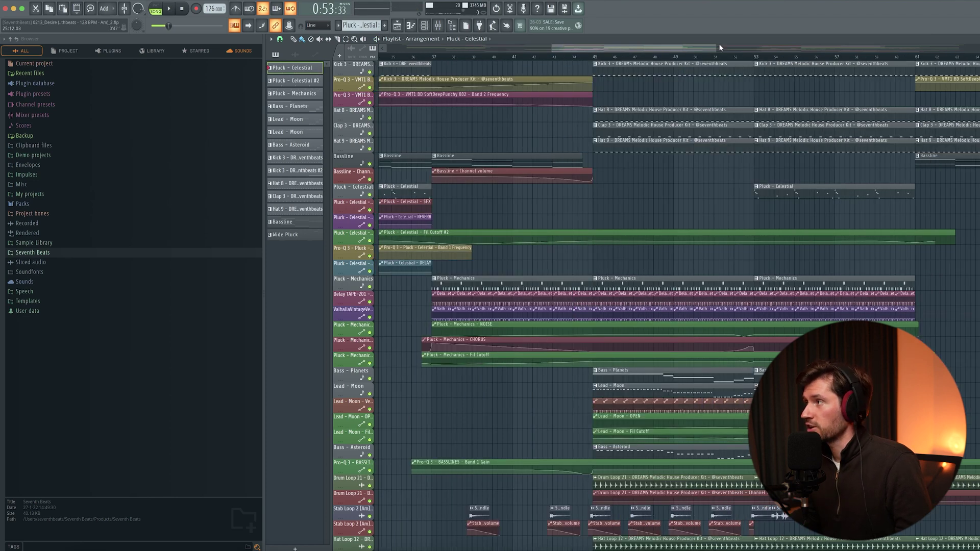
drag(714, 46, 697, 47)
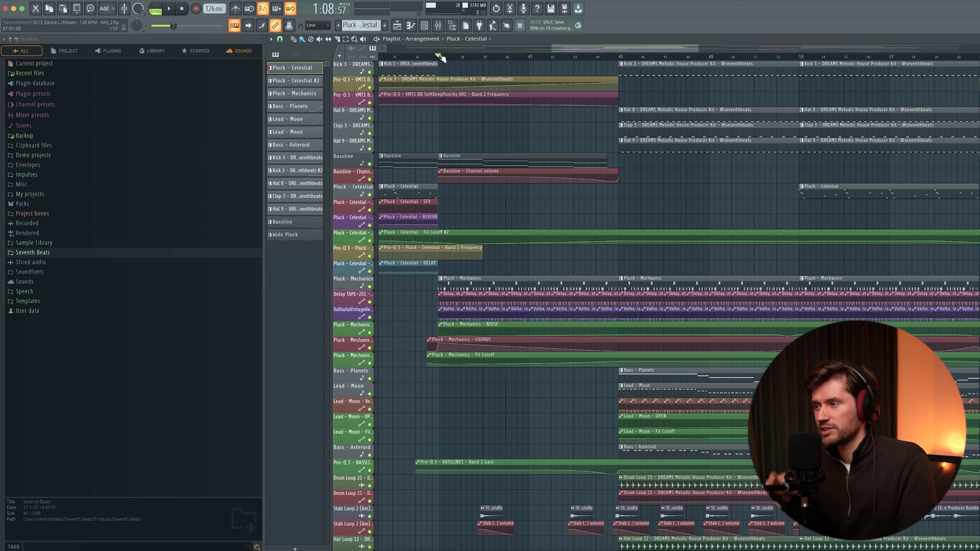
scroll(440, 58, up, 4)
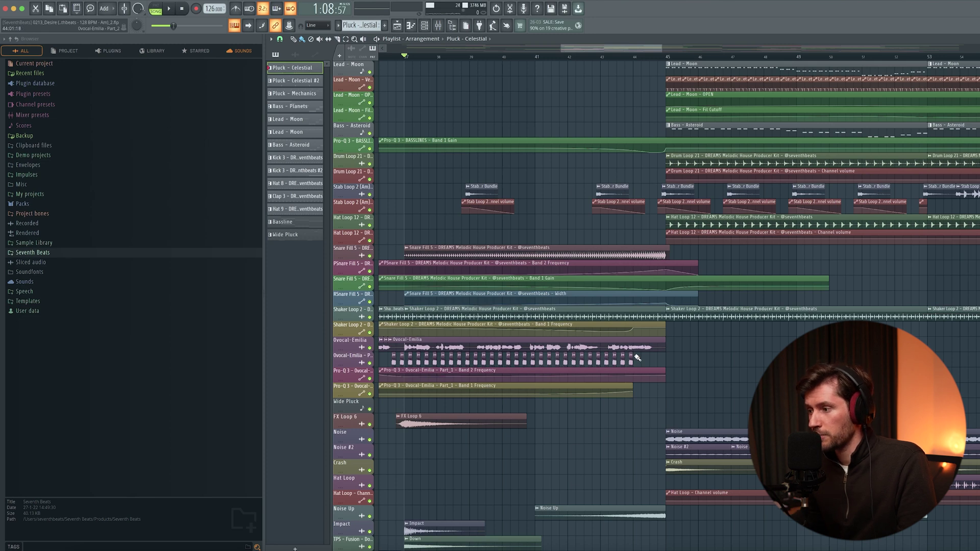
- Play the arrangement from bar 37 through the build-up and into the drop at bar 45
scroll(582, 404, up, 7)
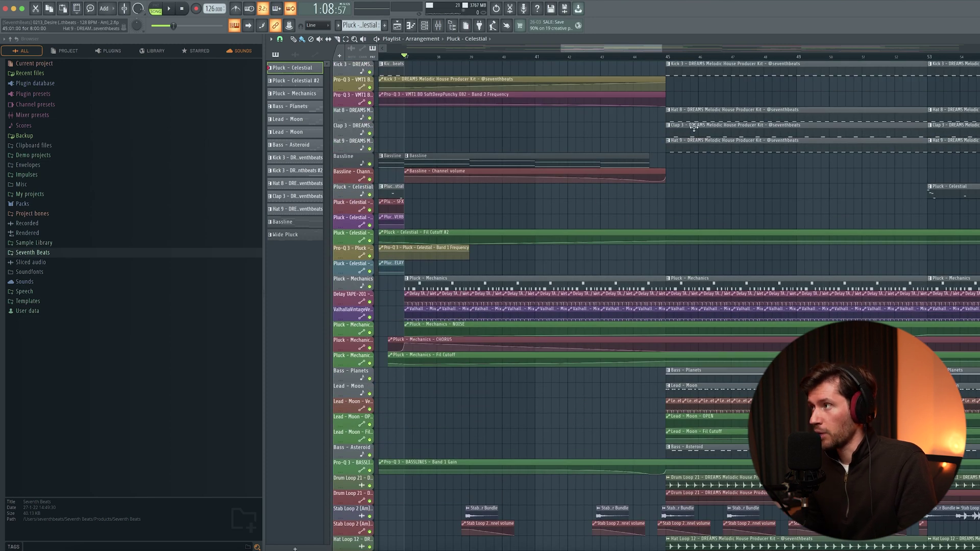
drag(662, 49, 733, 51)
key(space)
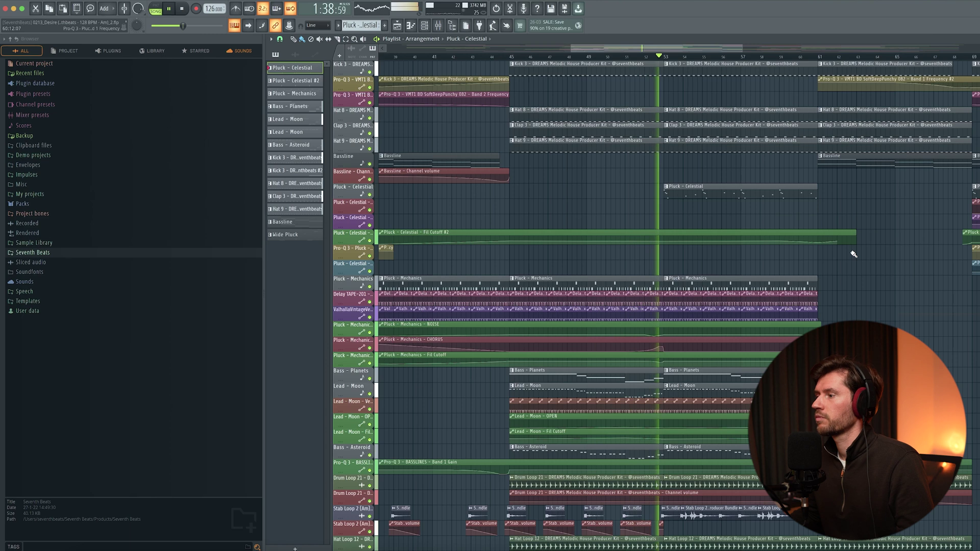
key(space)
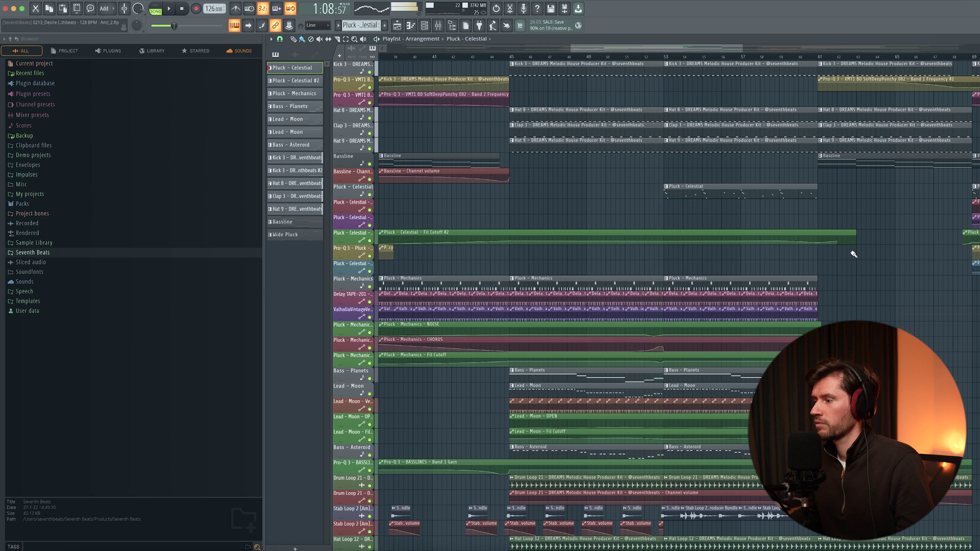
- Open the Lead - Moon pattern in the piano roll and play its full melody on its own
double_click(566, 393)
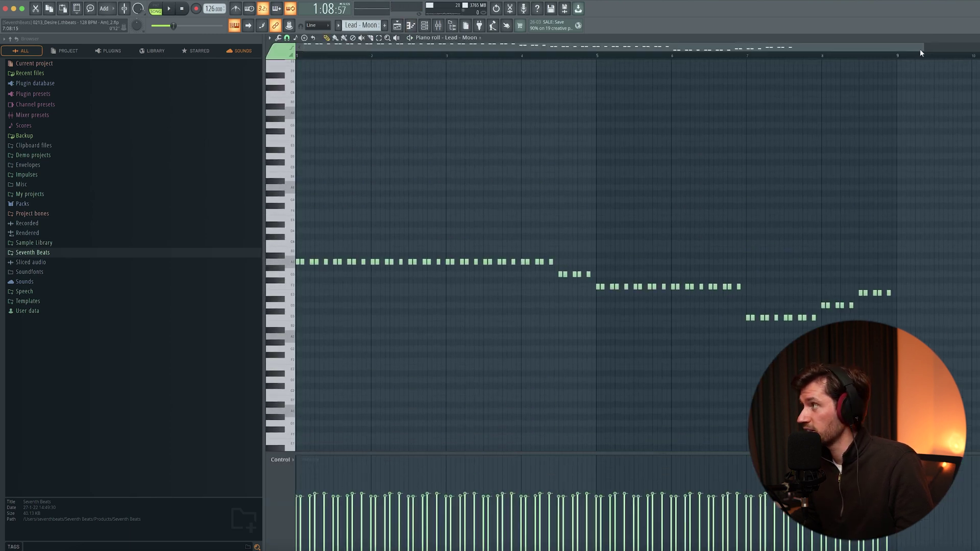
drag(920, 49, 941, 54)
key(space)
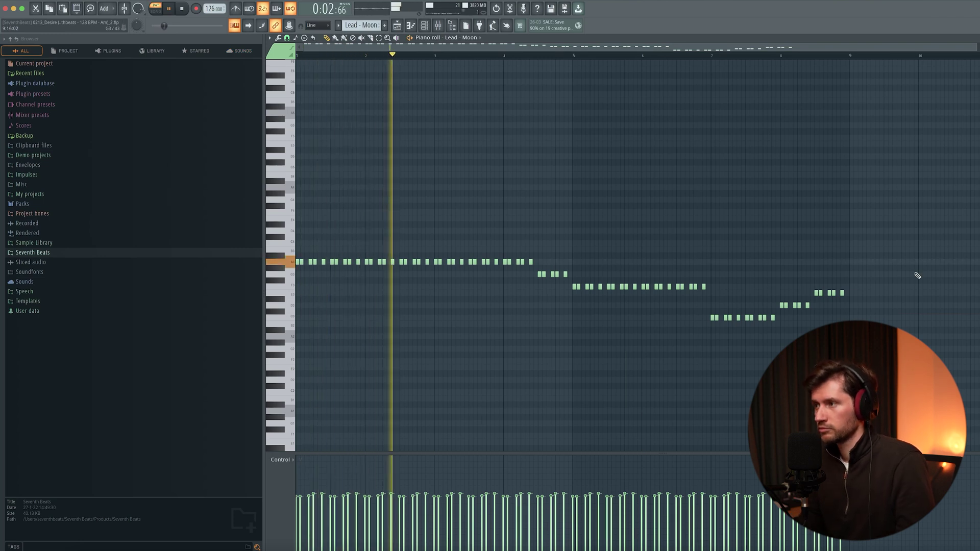
key(space)
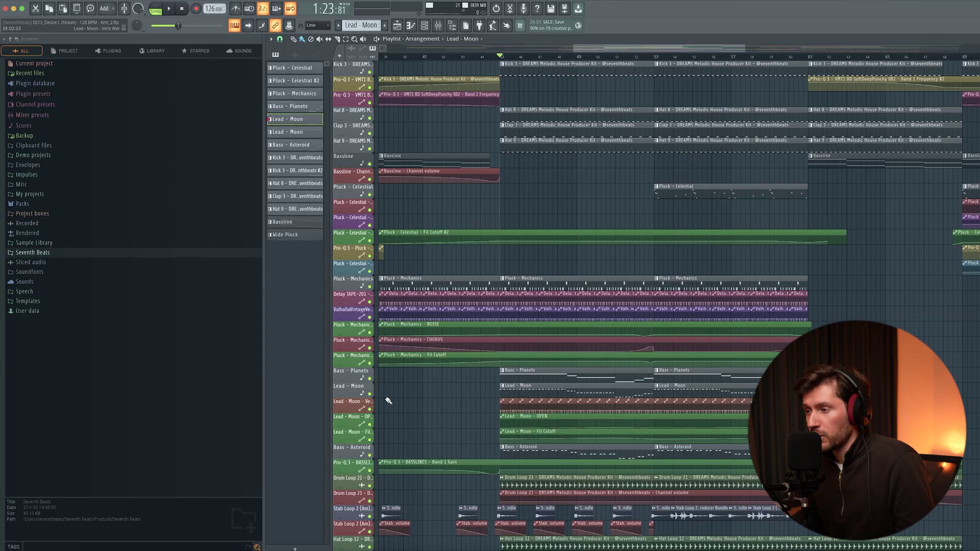
- Mute the Lead - Moon track and play the drop from bar 45 to hear it without the lead
click(371, 394)
key(space)
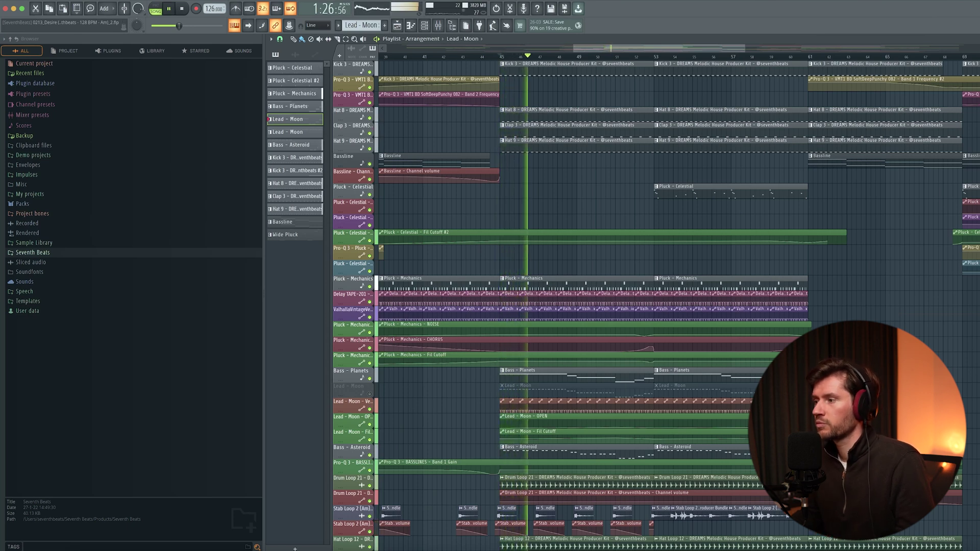
key(space)
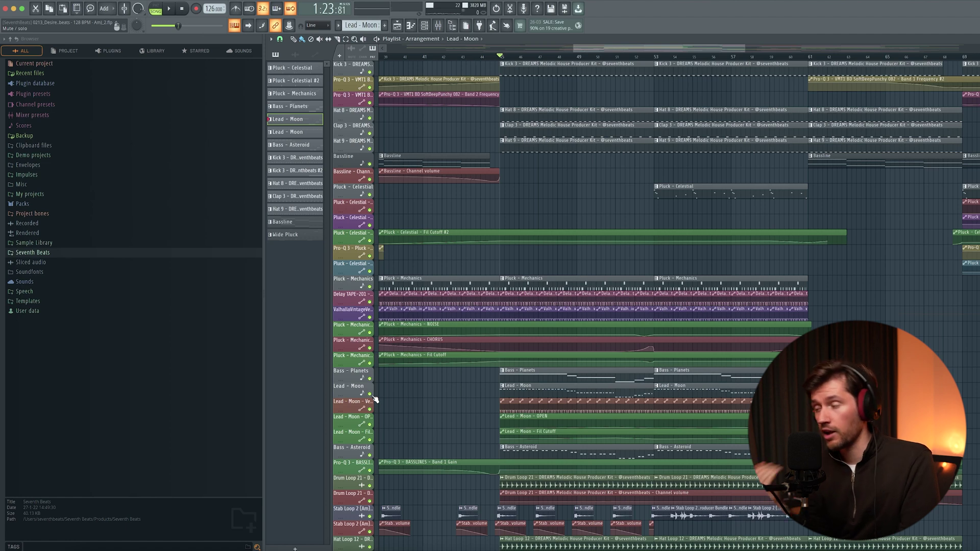
- Play the drop with the Lead - Moon track active, including the section from bar 53 where Pluck - Celestial enters
key(space)
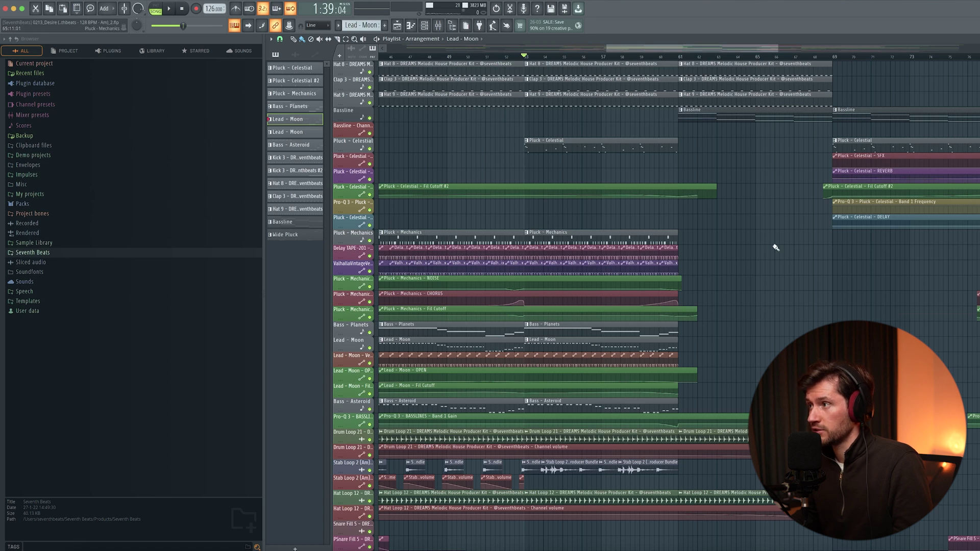
key(space)
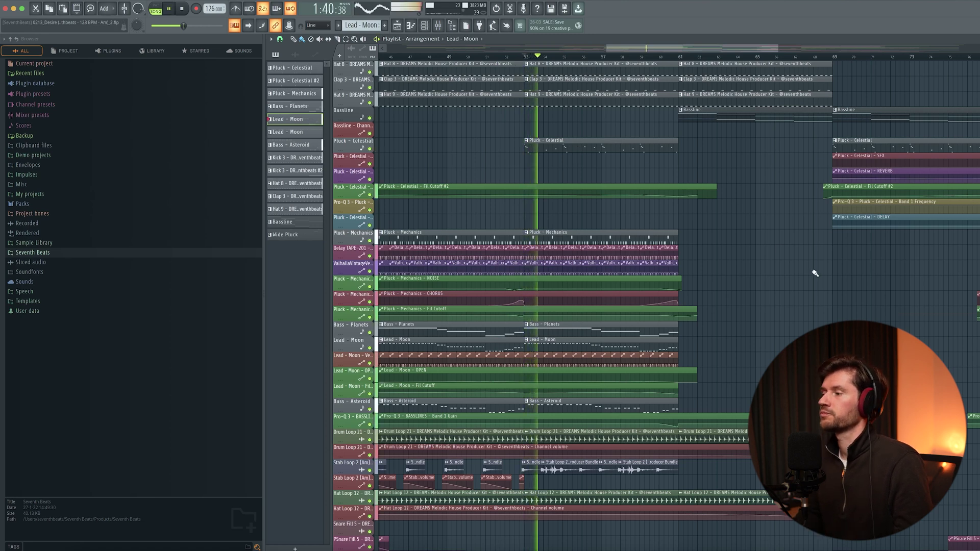